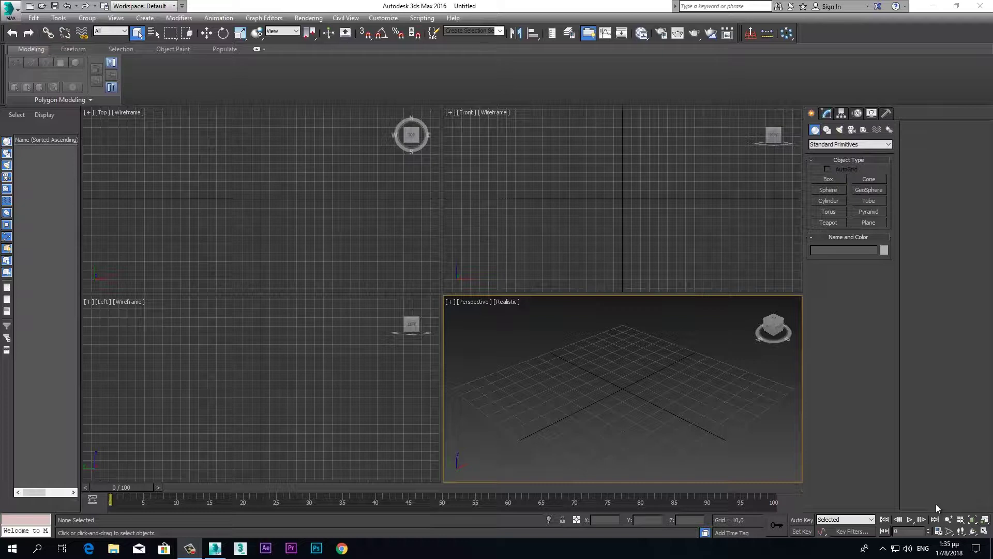
# Start the Cylinder creation tool from Standard Primitives.
pyautogui.click(833, 201)
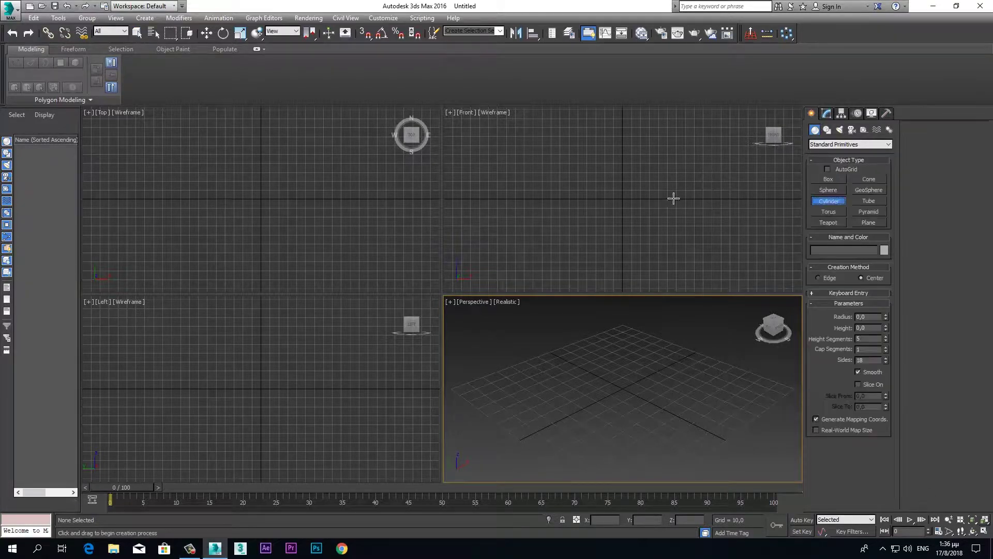
# Create a horizontal cylinder about 49.7 units long from the Front viewport.
pyautogui.moveTo(622, 199); pyautogui.dragTo(621, 190)
pyautogui.click(610, 145)
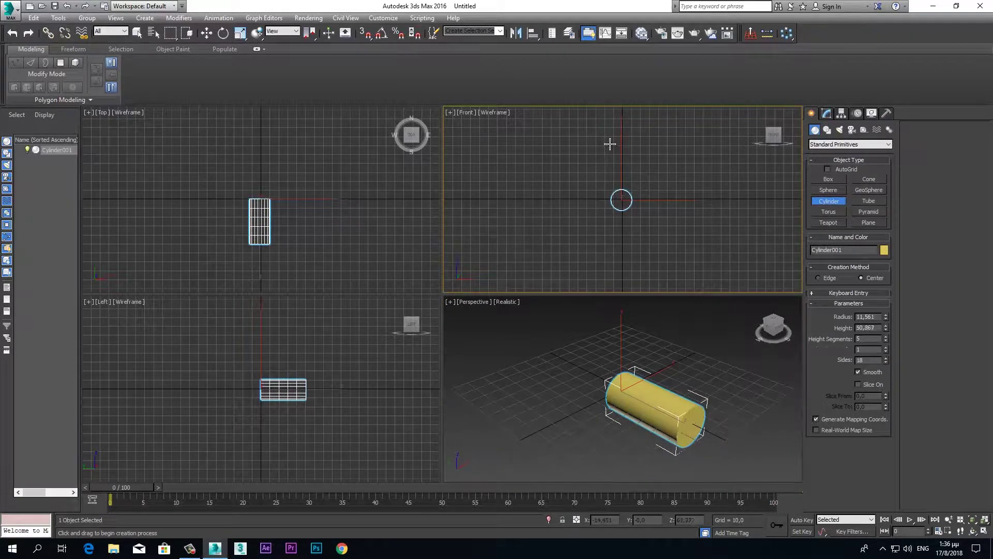
pyautogui.click(612, 147)
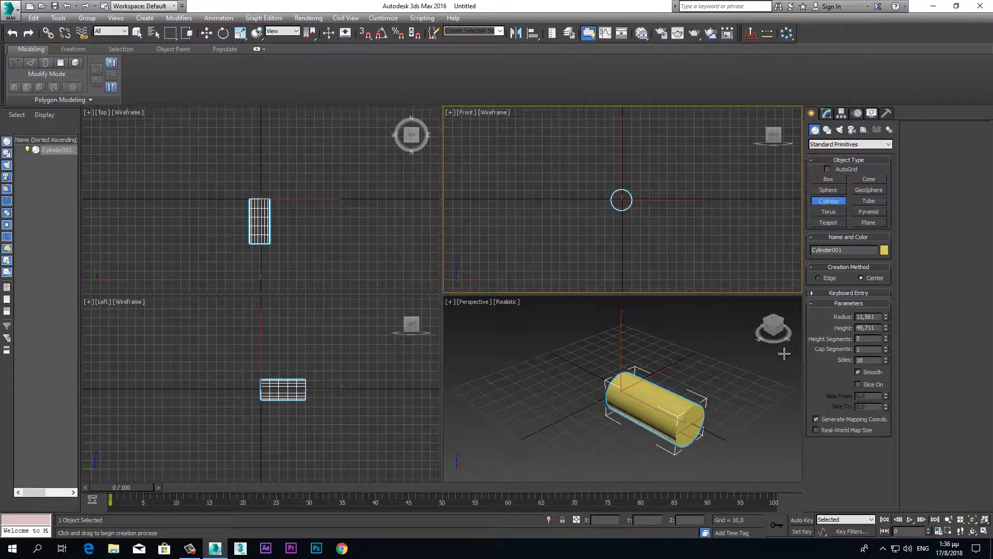
# Show edged faces in a maximized Perspective view and reduce the cylinder radius to 8.208.
pyautogui.rightClick(592, 369)
pyautogui.press('F4')
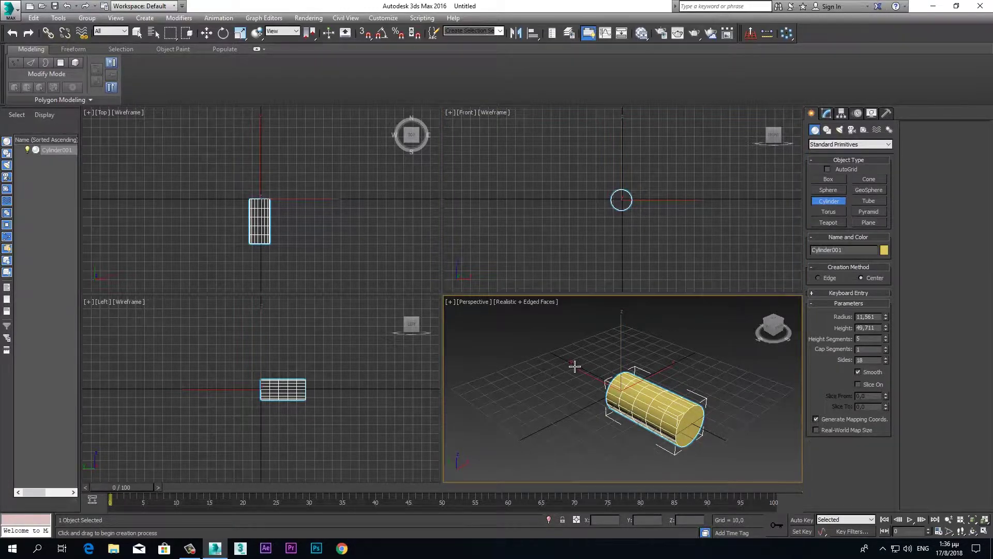
pyautogui.hotkey('alt', 'w')
pyautogui.moveTo(571, 367)
pyautogui.keyDown('alt'); pyautogui.mouseDown(button='middle')
pyautogui.moveTo(578, 334)
pyautogui.moveTo(605, 332)
pyautogui.mouseUp(button='middle'); pyautogui.keyUp('alt')
pyautogui.moveTo(886, 317); pyautogui.dragTo(787, 349)
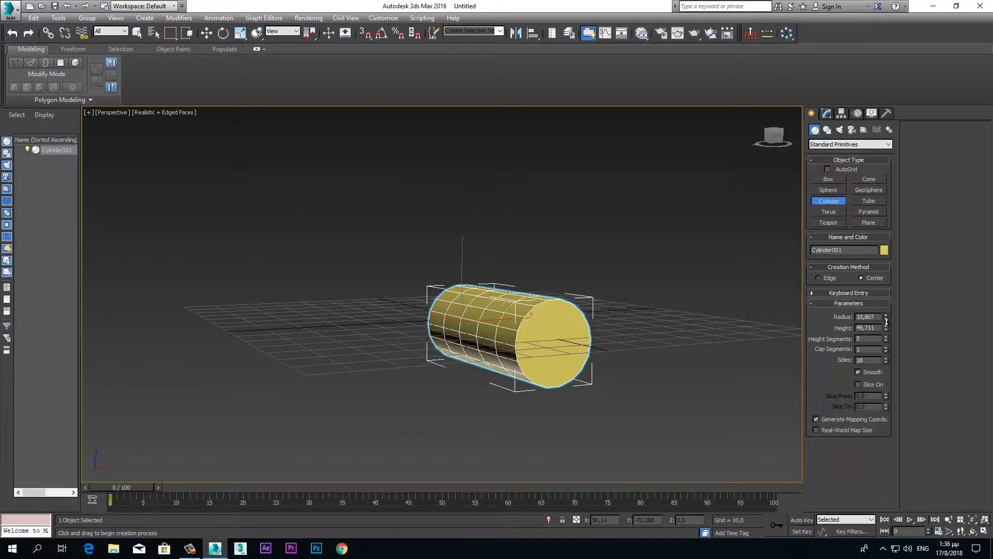
pyautogui.moveTo(632, 340)
pyautogui.keyDown('alt'); pyautogui.mouseDown(button='middle')
pyautogui.moveTo(597, 357)
pyautogui.moveTo(661, 340)
pyautogui.mouseUp(button='middle'); pyautogui.keyUp('alt')
pyautogui.rightClick(539, 353)
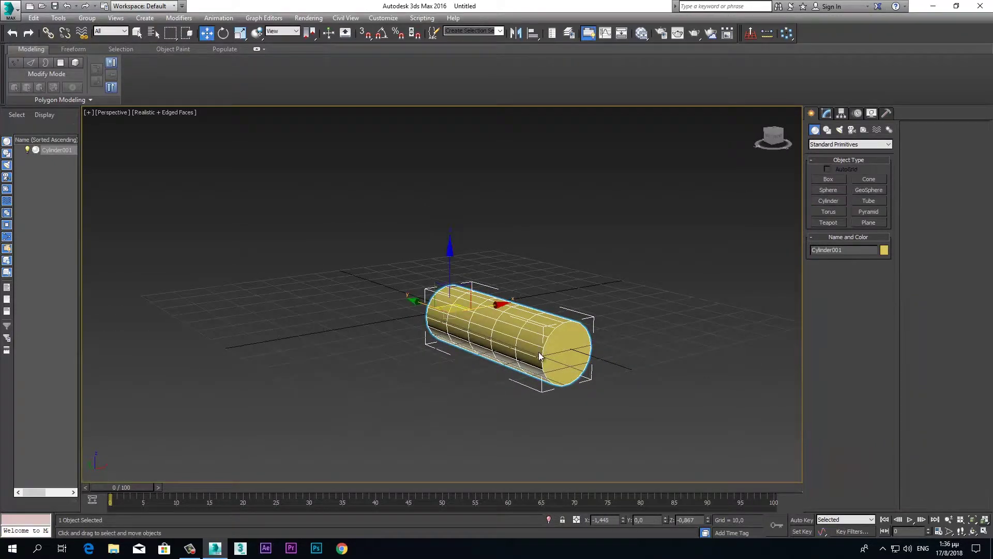
# Convert the cylinder to Editable Poly and centre its pivot on the object.
pyautogui.rightClick(633, 350)
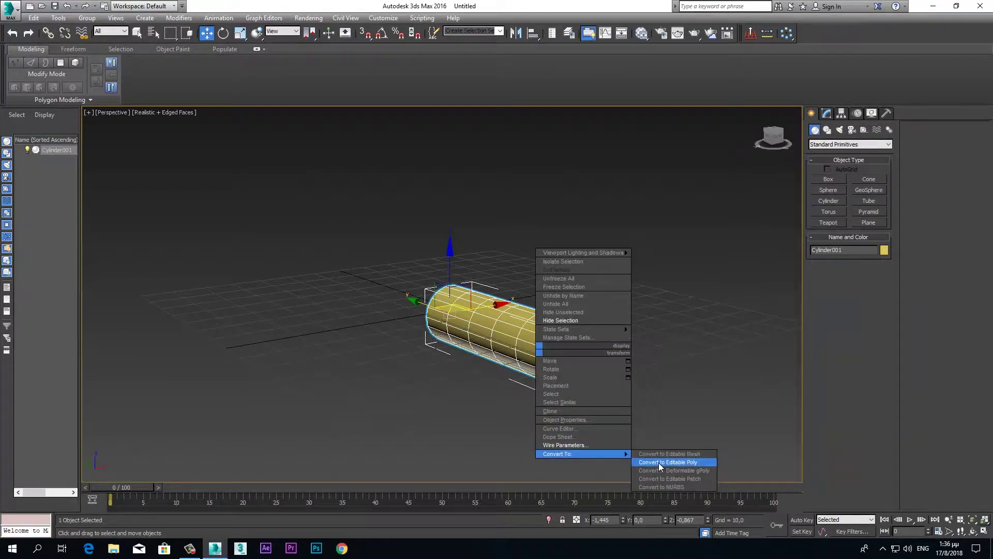
pyautogui.click(656, 463)
pyautogui.click(842, 113)
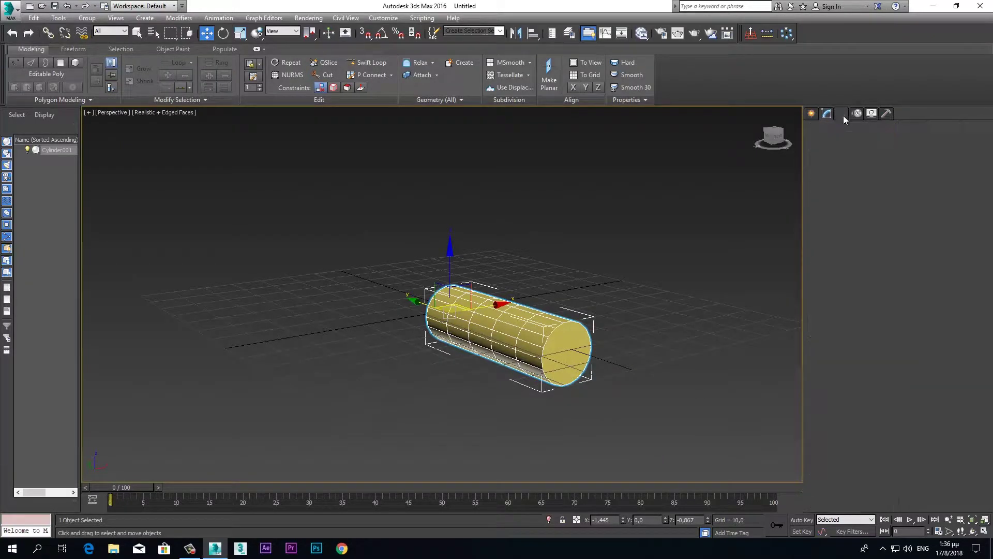
pyautogui.click(848, 178)
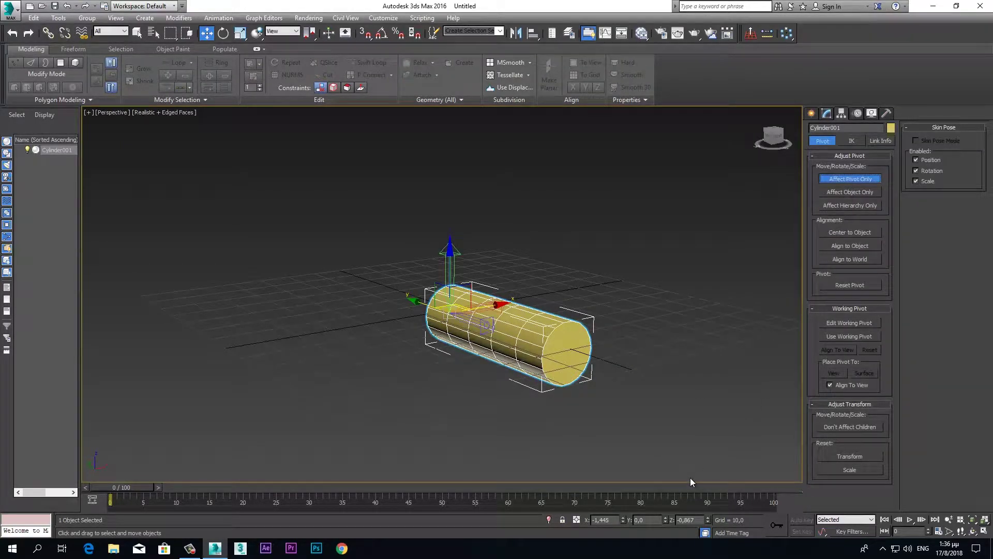
pyautogui.click(846, 231)
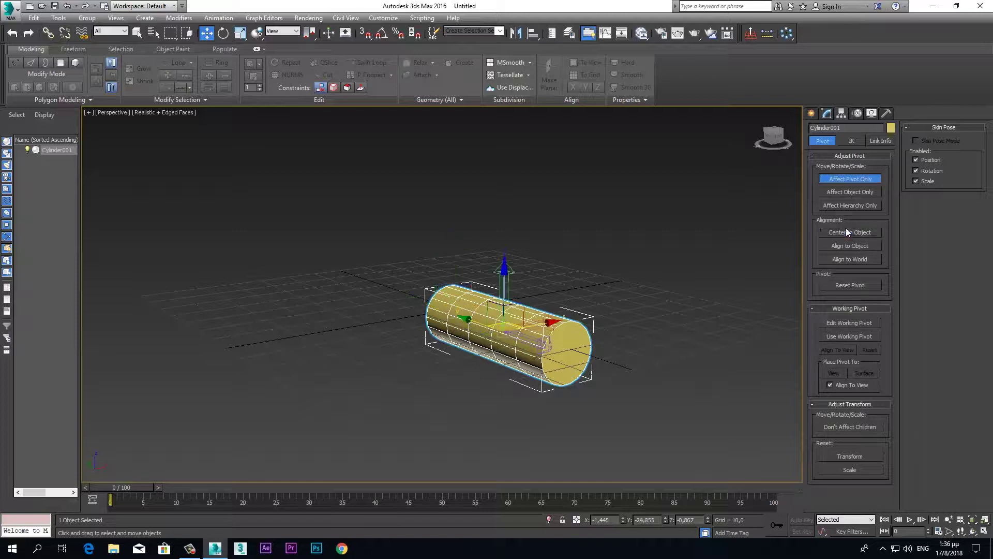
pyautogui.click(849, 178)
# Zero the cylinder's X, Y and Z position to place it at the world origin.
pyautogui.rightClick(624, 520)
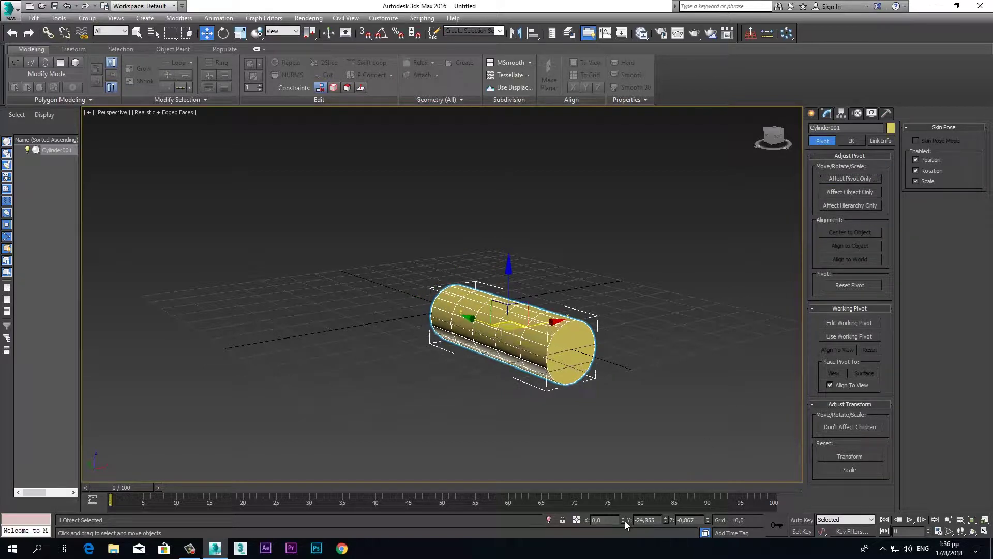
pyautogui.rightClick(665, 520)
pyautogui.rightClick(707, 520)
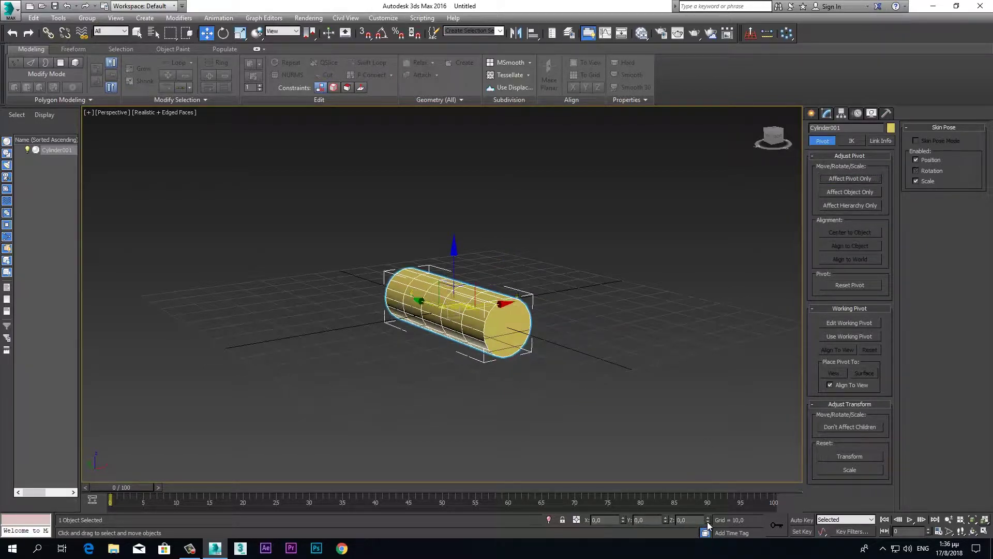
pyautogui.moveTo(587, 374)
pyautogui.keyDown('alt'); pyautogui.mouseDown(button='middle')
pyautogui.moveTo(633, 380)
pyautogui.moveTo(652, 366)
pyautogui.moveTo(564, 359)
pyautogui.moveTo(639, 385)
pyautogui.moveTo(637, 372)
pyautogui.mouseUp(button='middle'); pyautogui.keyUp('alt')
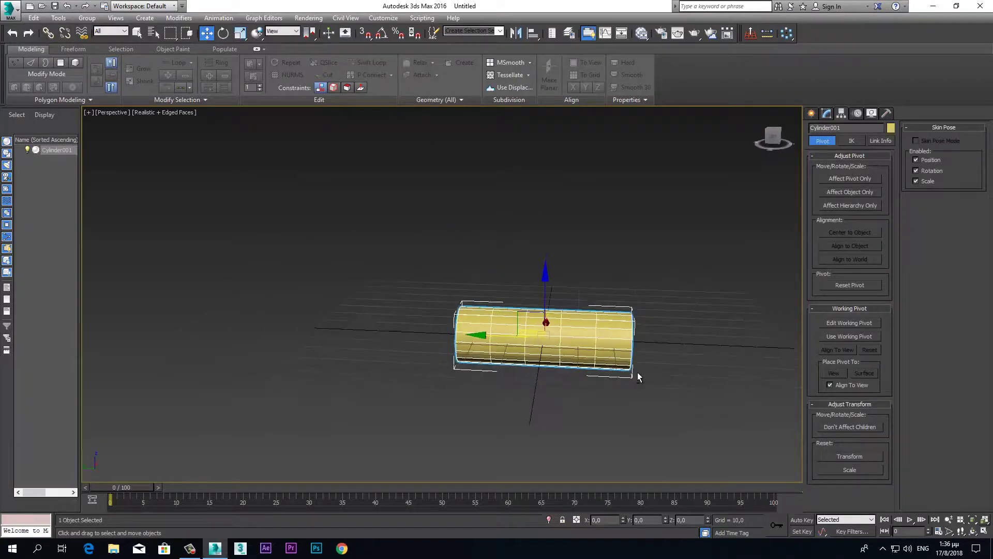
pyautogui.scroll(3, 638, 380)
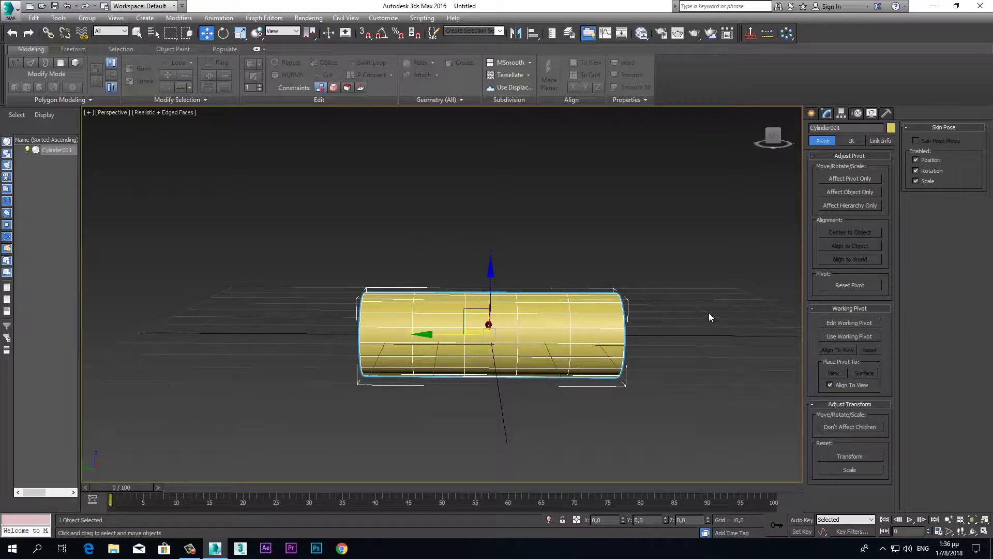
pyautogui.click(827, 113)
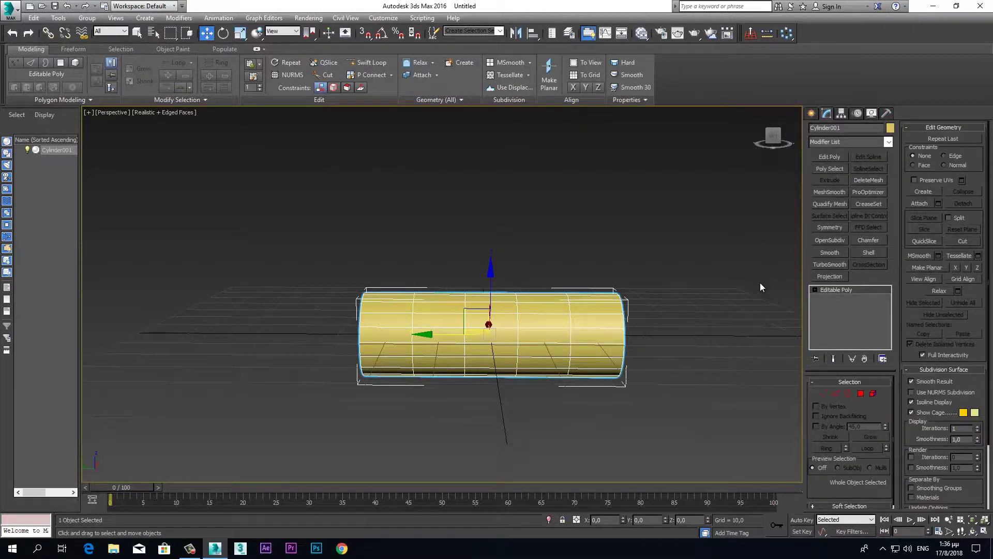
# Delete the polygons at the cylinder's right end.
pyautogui.press('4')
pyautogui.moveTo(713, 215)
pyautogui.mouseDown()
pyautogui.moveTo(574, 413)
pyautogui.moveTo(549, 418)
pyautogui.mouseUp()
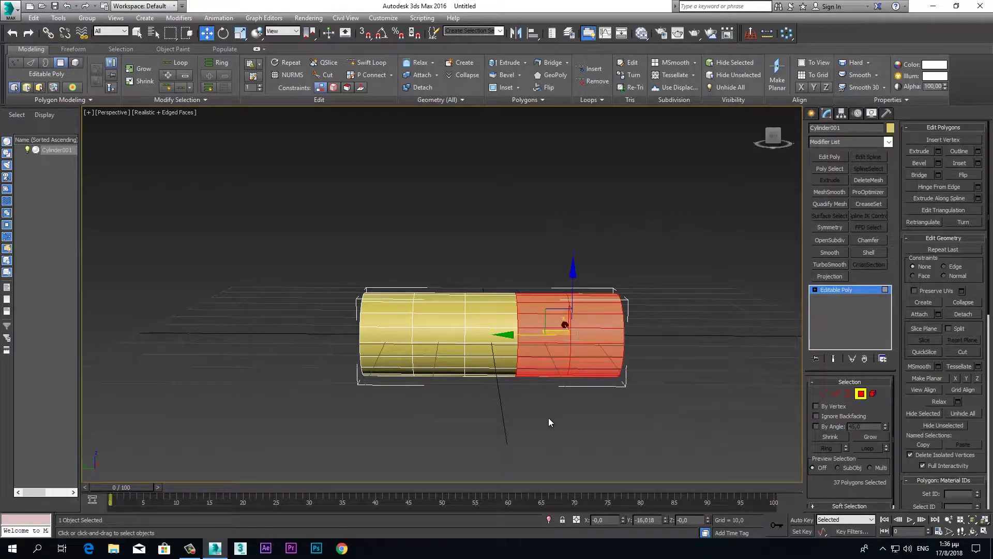
pyautogui.press('Delete')
# Inset the cylinder's front cap polygon by 1.58.
pyautogui.keyDown('alt'); pyautogui.moveTo(520, 414); pyautogui.dragTo(601, 386, button='middle'); pyautogui.keyUp('alt')
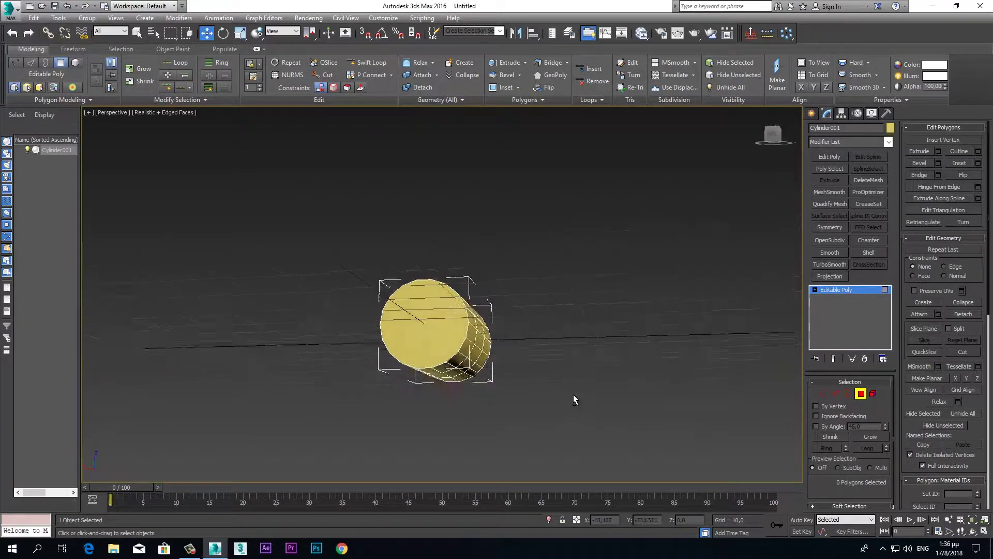
pyautogui.rightClick(436, 346)
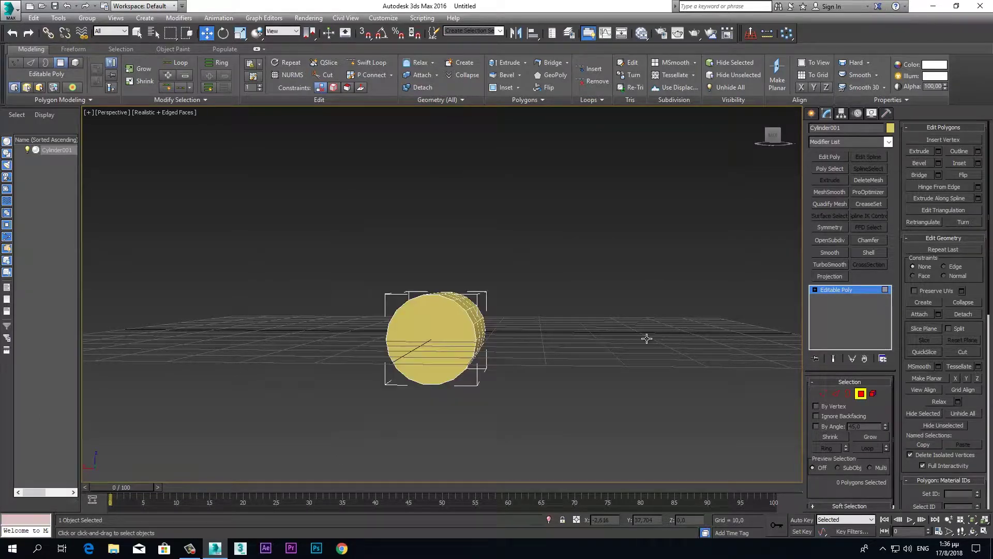
pyautogui.click(439, 346)
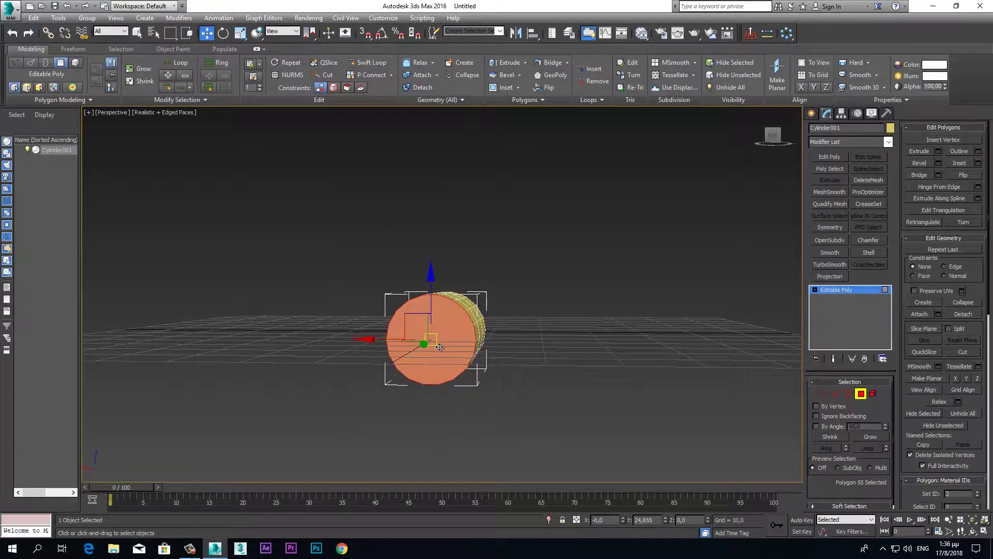
pyautogui.rightClick(439, 347)
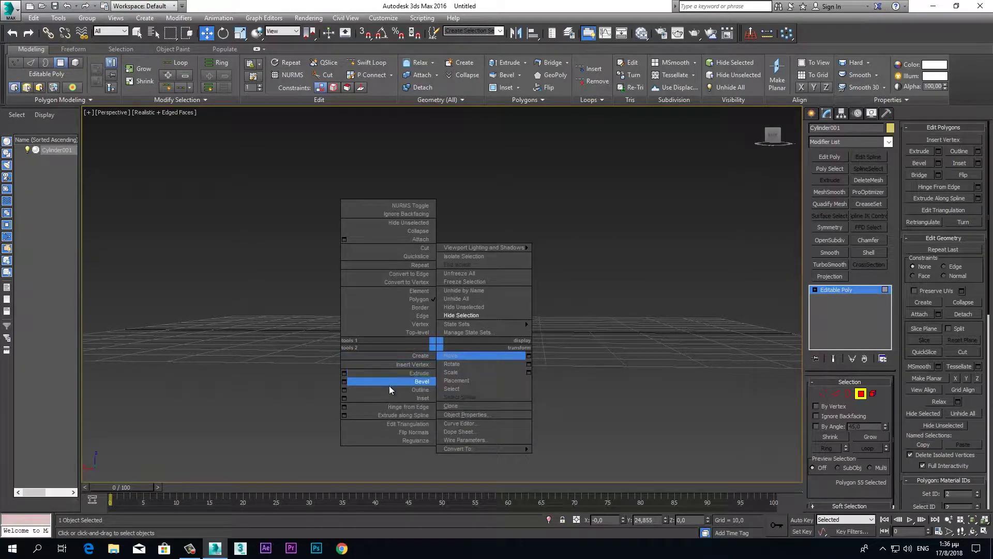
pyautogui.click(344, 398)
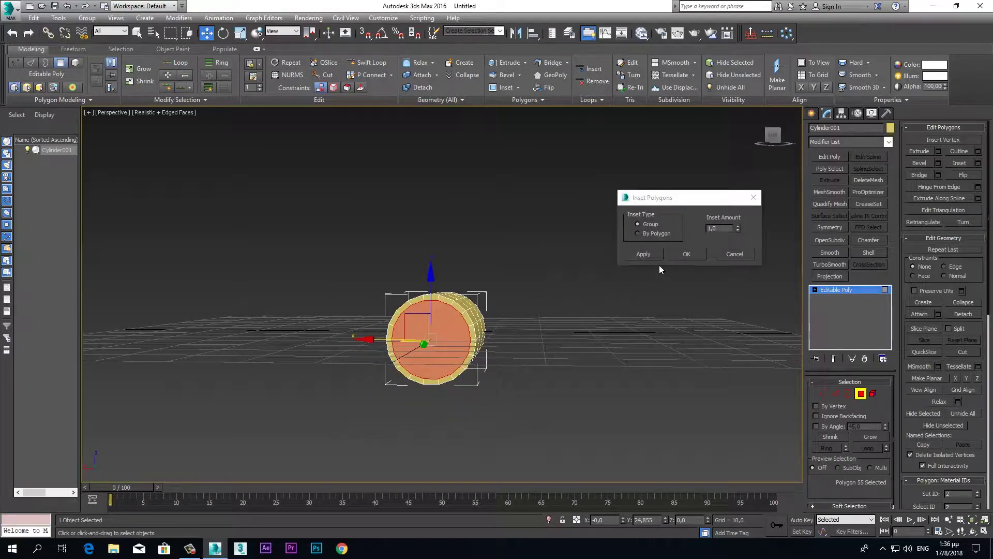
pyautogui.moveTo(738, 228); pyautogui.dragTo(738, 205)
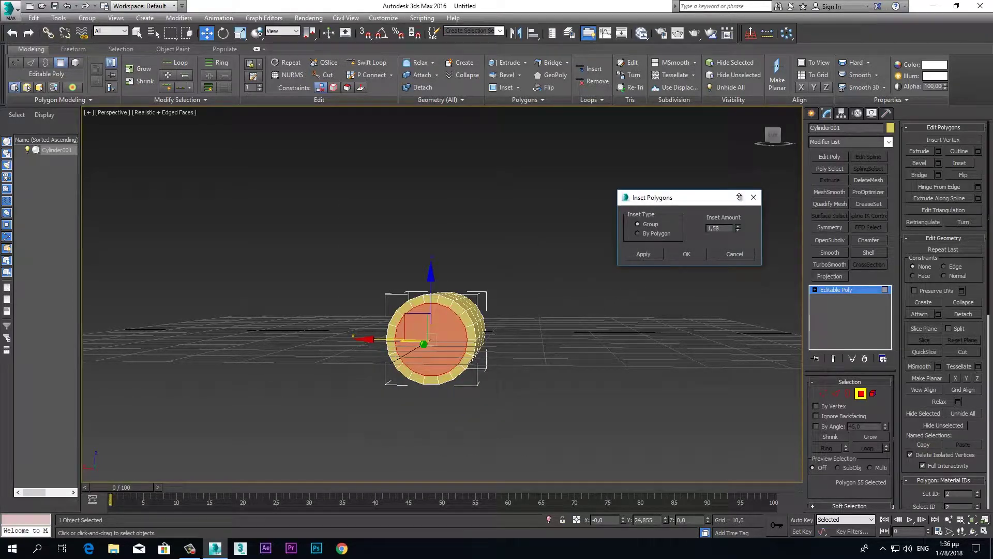
pyautogui.click(697, 257)
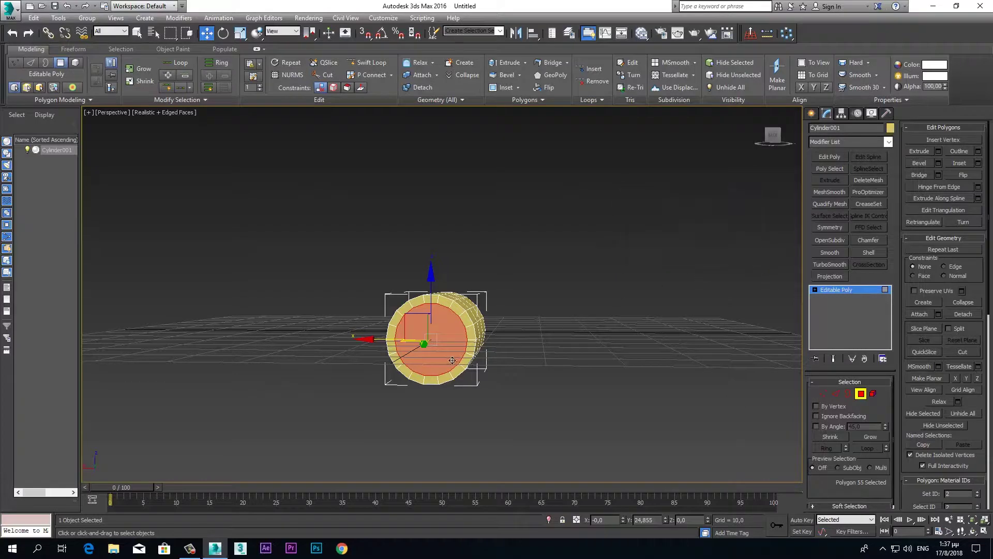
# Try an inward extrude of -6.5 on the cap, then cancel it.
pyautogui.rightClick(434, 359)
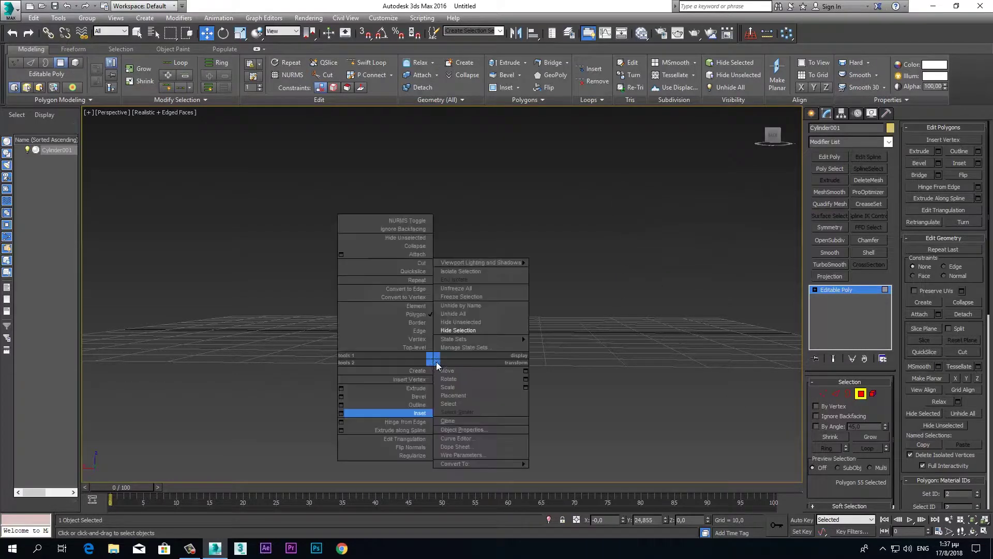
pyautogui.click(342, 389)
pyautogui.moveTo(738, 227); pyautogui.dragTo(719, 310)
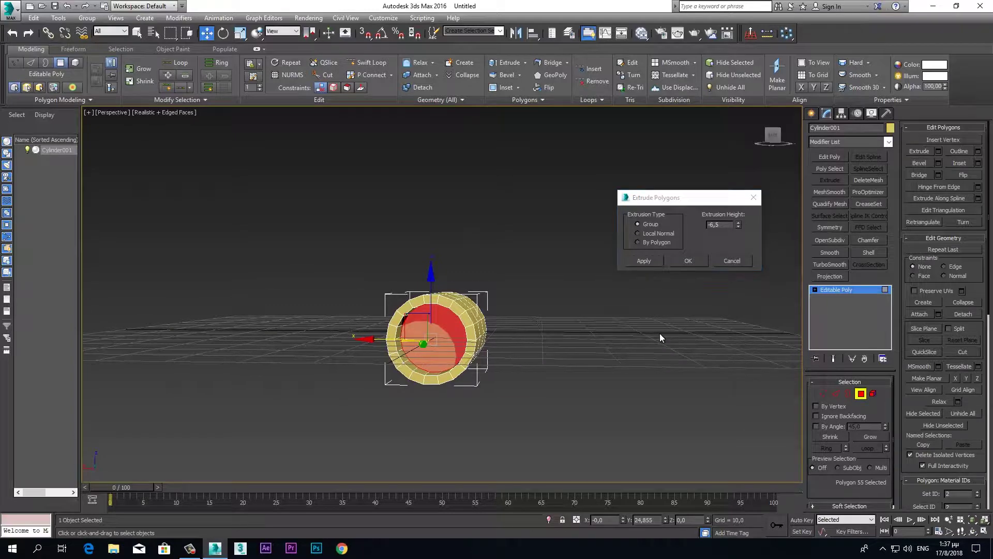
pyautogui.keyDown('alt'); pyautogui.moveTo(660, 334); pyautogui.dragTo(626, 341, button='middle'); pyautogui.keyUp('alt')
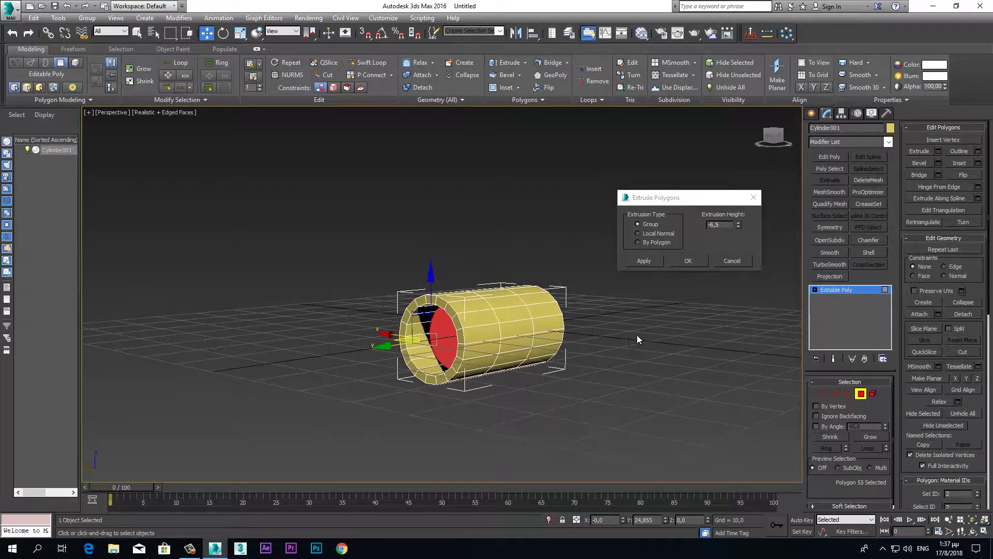
pyautogui.click(733, 260)
pyautogui.rightClick(444, 331)
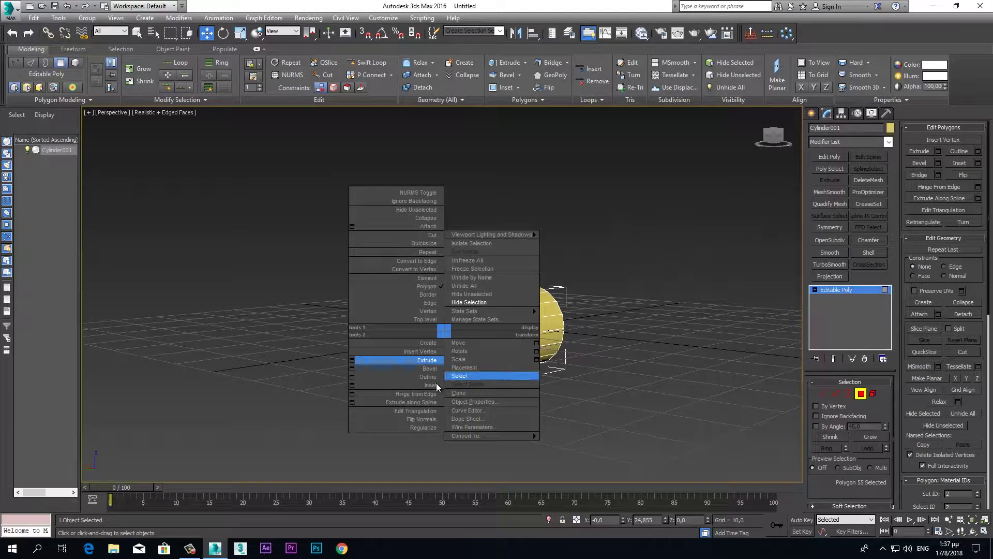
# Bevel the cap inward with height -2.7 and outline -1.0.
pyautogui.click(353, 368)
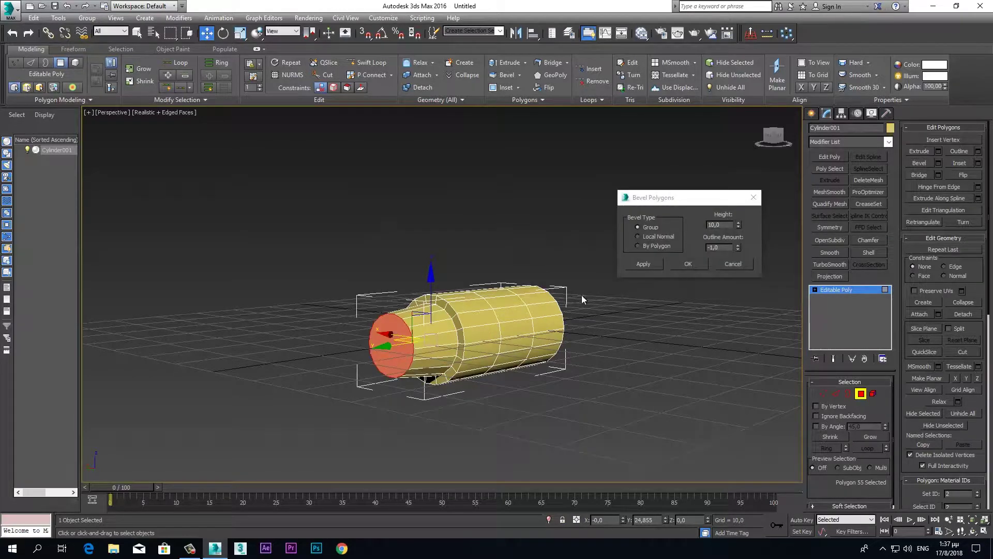
pyautogui.moveTo(738, 227); pyautogui.dragTo(730, 295)
pyautogui.click(693, 265)
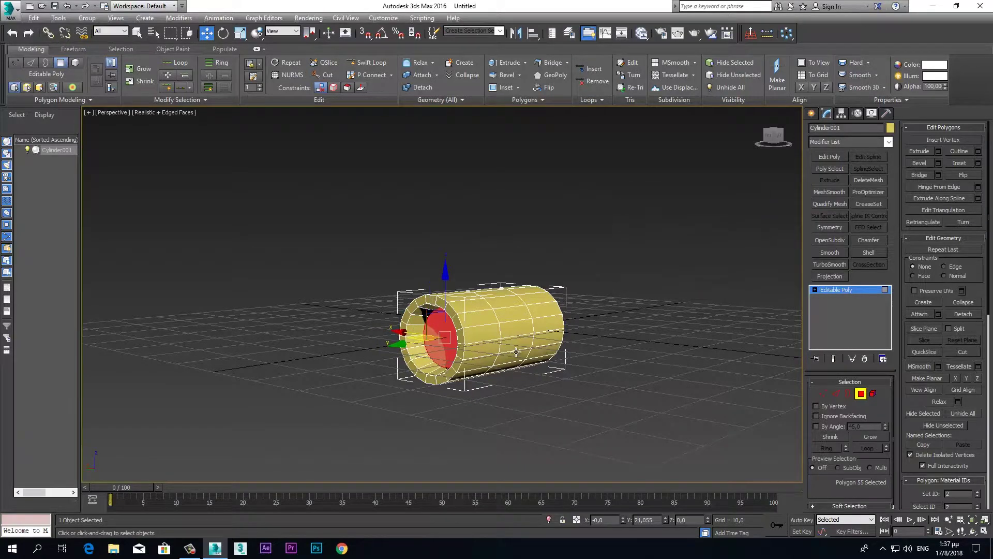
pyautogui.keyDown('alt'); pyautogui.moveTo(517, 341); pyautogui.dragTo(448, 355, button='middle'); pyautogui.keyUp('alt')
# Inset the end face by about 3.997 and leave Polygon level.
pyautogui.rightClick(448, 355)
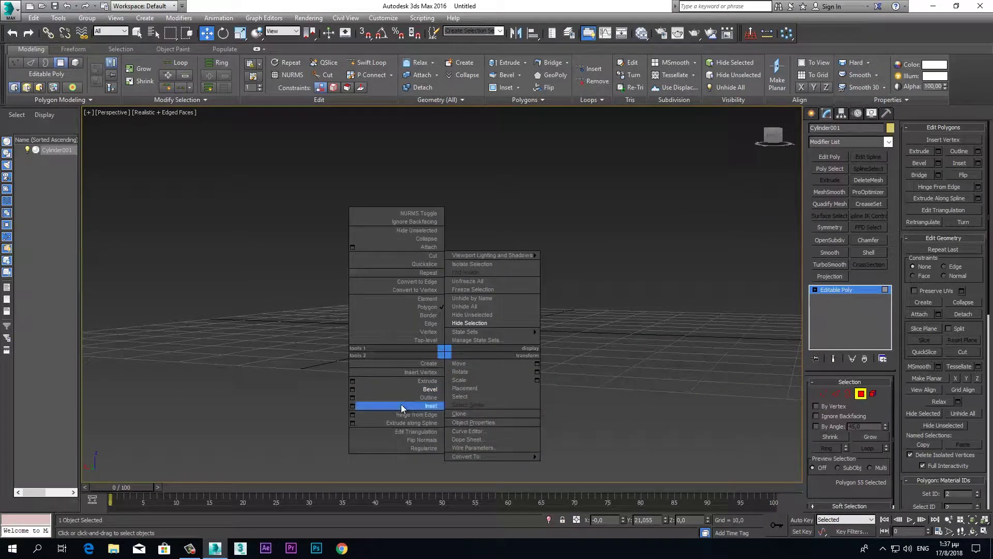
pyautogui.click(353, 406)
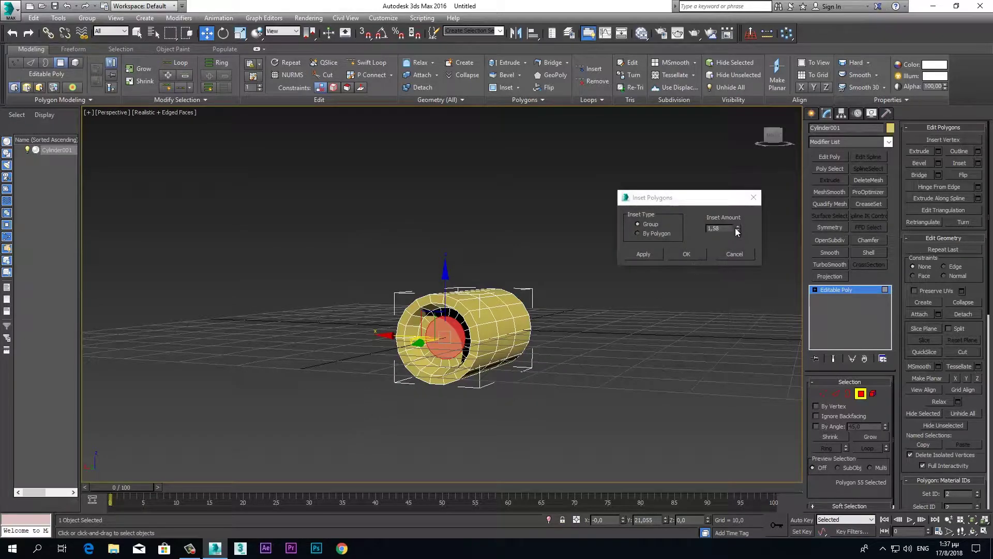
pyautogui.moveTo(737, 231); pyautogui.dragTo(744, 147)
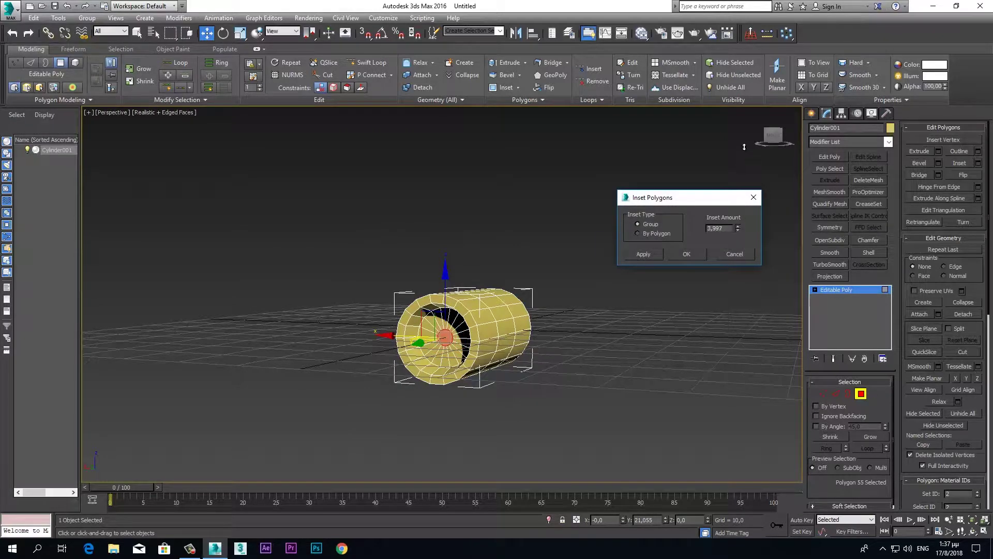
pyautogui.click(696, 254)
pyautogui.moveTo(625, 324)
pyautogui.keyDown('alt'); pyautogui.mouseDown(button='middle')
pyautogui.moveTo(685, 327)
pyautogui.moveTo(818, 395)
pyautogui.mouseUp(button='middle'); pyautogui.keyUp('alt')
pyautogui.click(861, 393)
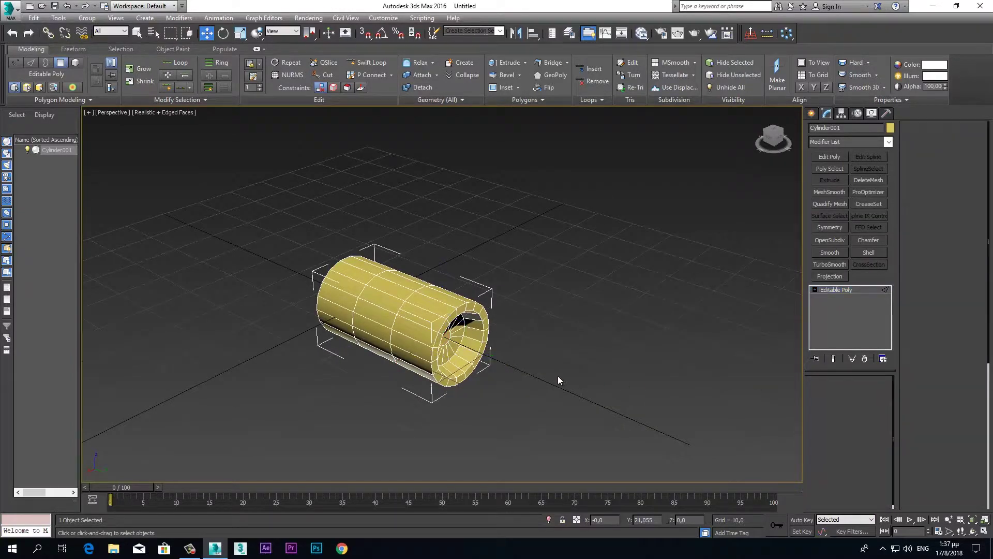
# Connect the outer end edge loop with 2 segments pinched to 88.
pyautogui.press('2')
pyautogui.scroll(2, 558, 379)
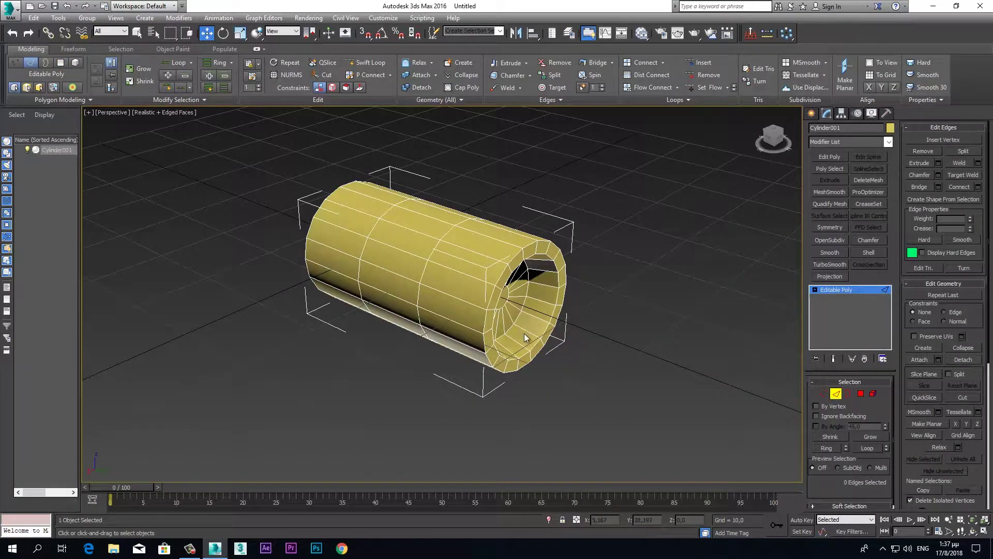
pyautogui.click(529, 333)
pyautogui.doubleClick(530, 332)
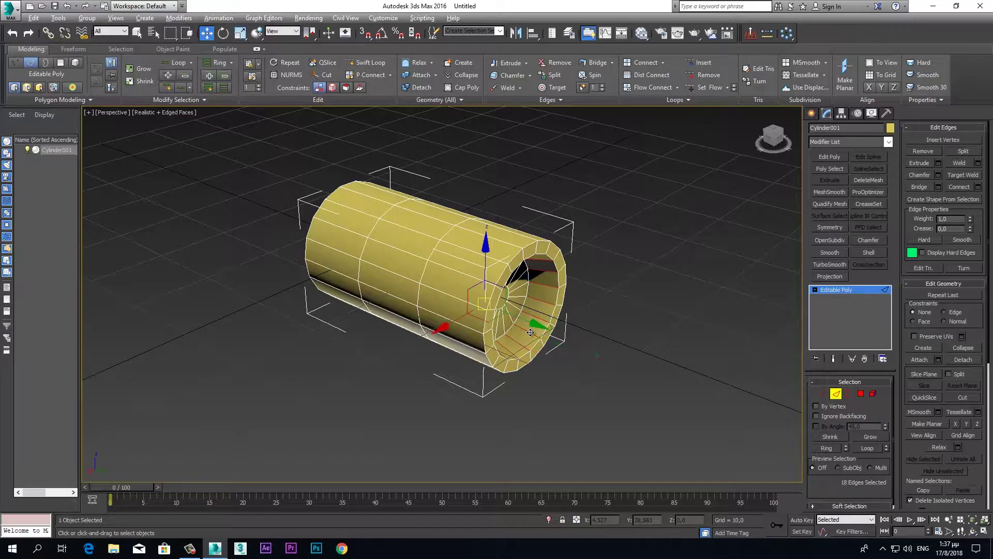
pyautogui.rightClick(528, 329)
pyautogui.click(435, 367)
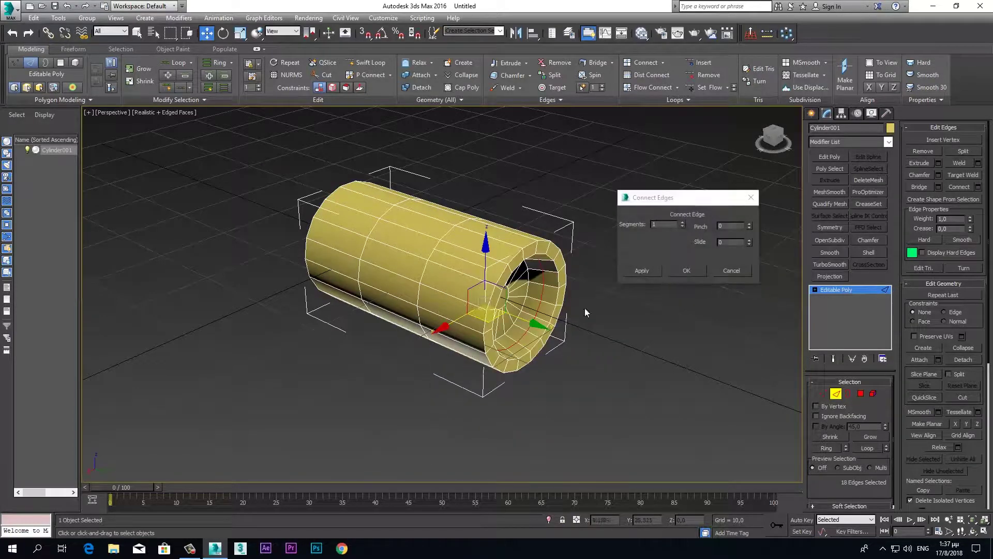
pyautogui.click(683, 222)
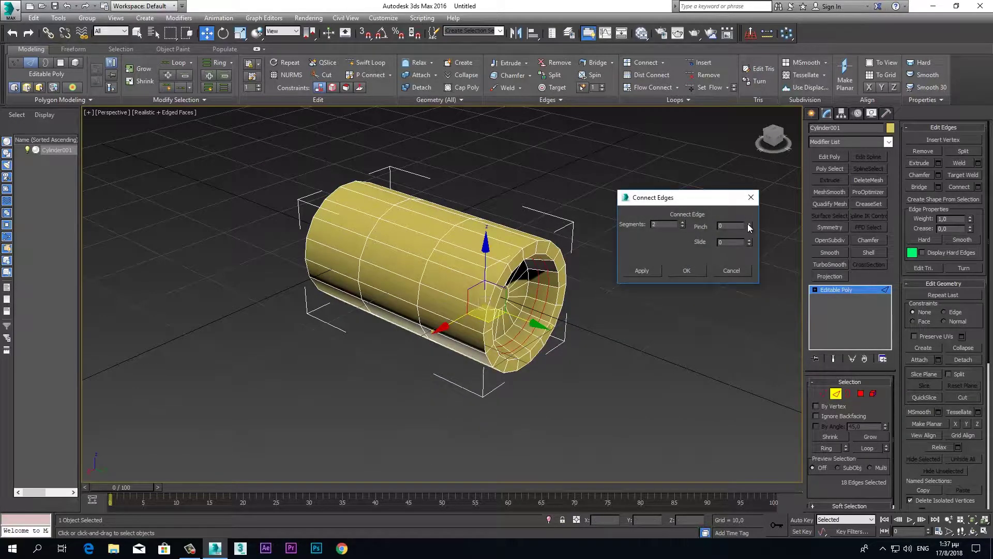
pyautogui.moveTo(749, 225); pyautogui.dragTo(752, 184)
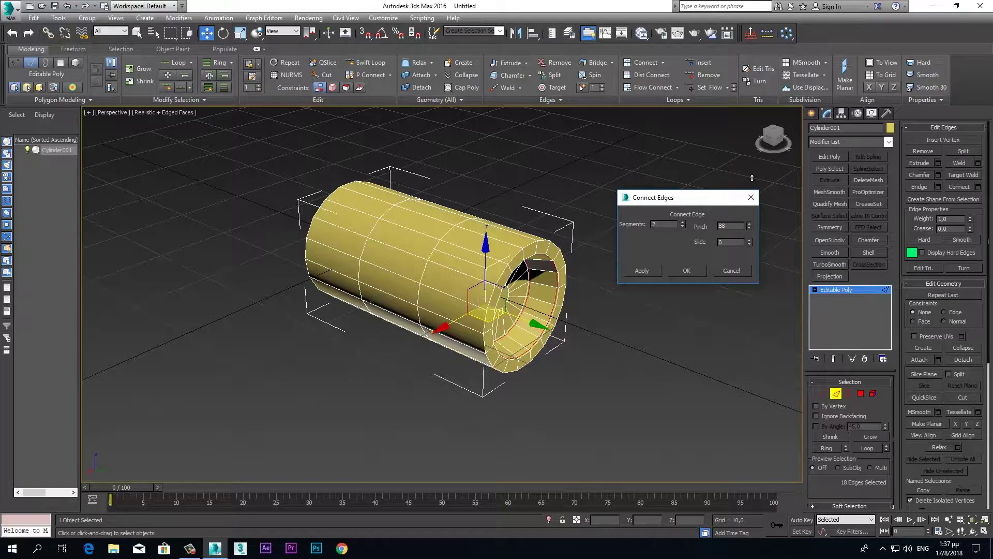
pyautogui.moveTo(751, 184); pyautogui.dragTo(752, 178)
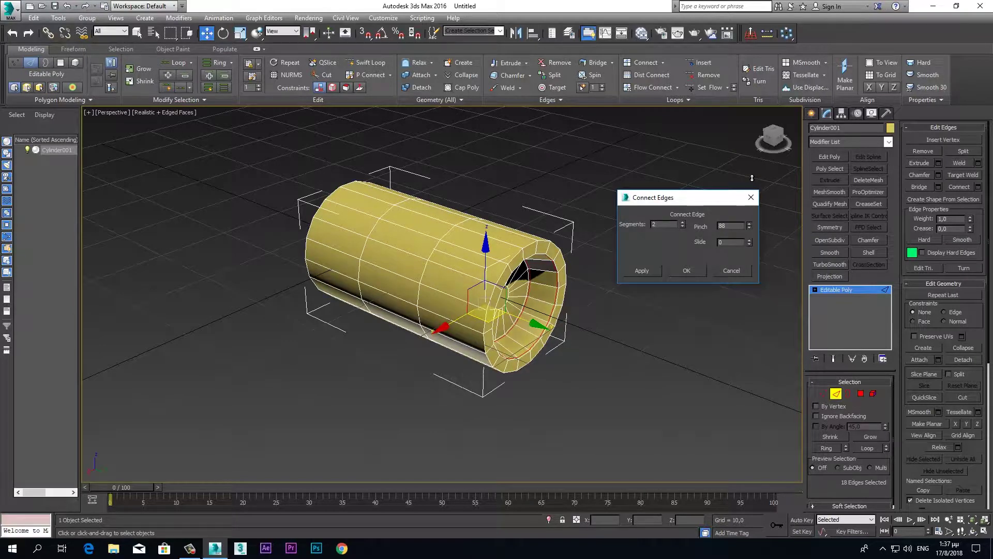
pyautogui.click(697, 271)
# Add the same 2-segment, pinch-88 connect to the inner wall's edge loop.
pyautogui.scroll(1, 591, 331)
pyautogui.scroll(2, 591, 332)
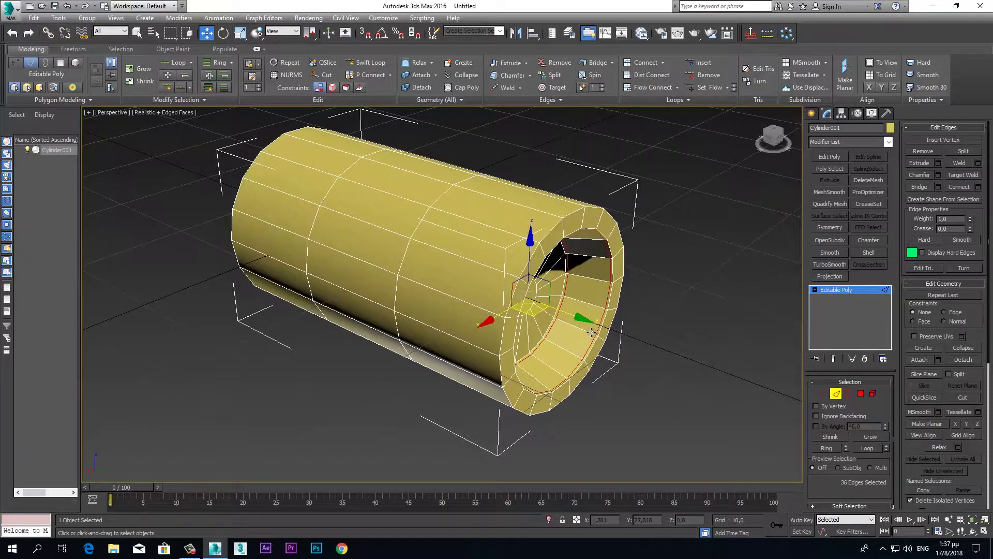
pyautogui.keyDown('alt'); pyautogui.moveTo(591, 332); pyautogui.dragTo(510, 305, button='middle'); pyautogui.keyUp('alt')
pyautogui.click(573, 318)
pyautogui.doubleClick(573, 319)
pyautogui.rightClick(573, 319)
pyautogui.click(489, 357)
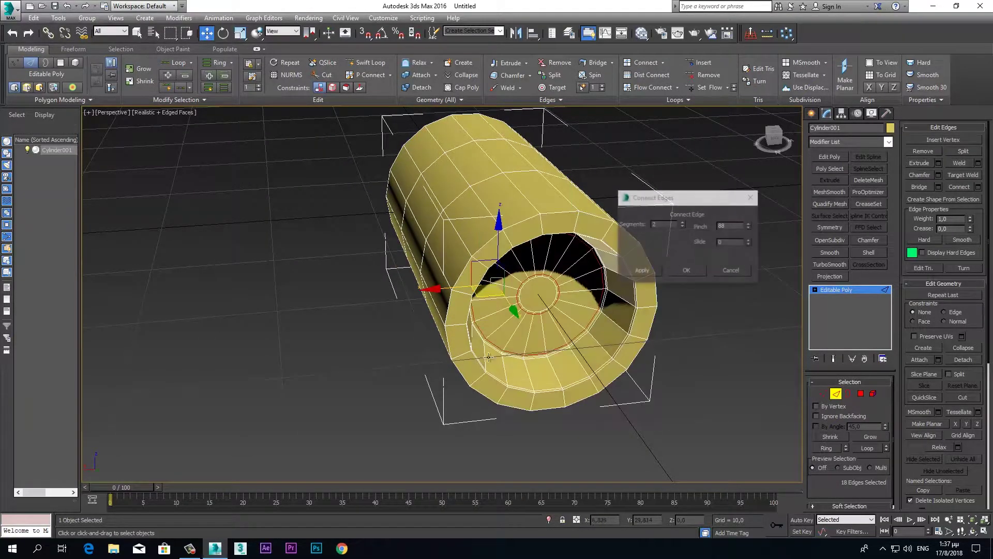
pyautogui.click(691, 270)
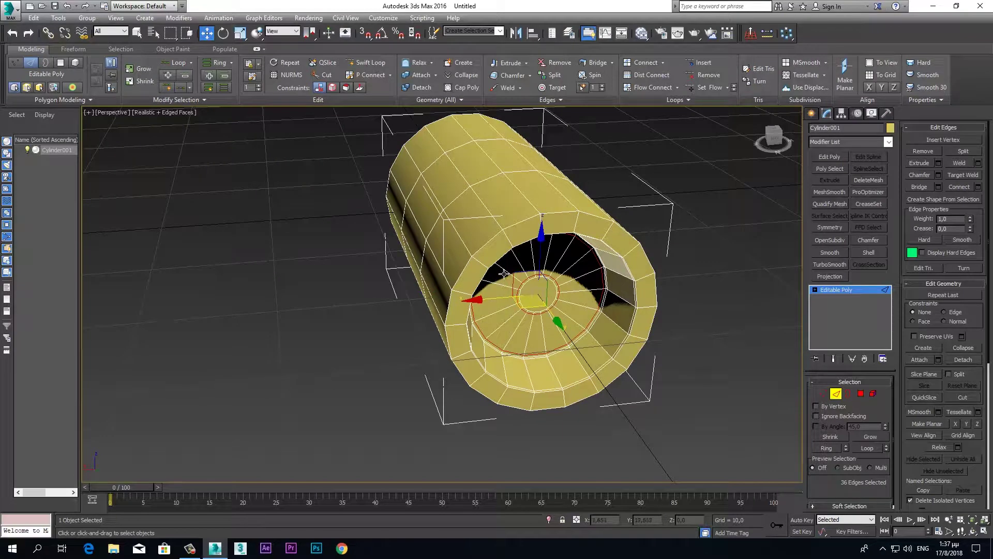
# Select the rim edge loop at the cylinder's open end.
pyautogui.click(492, 242)
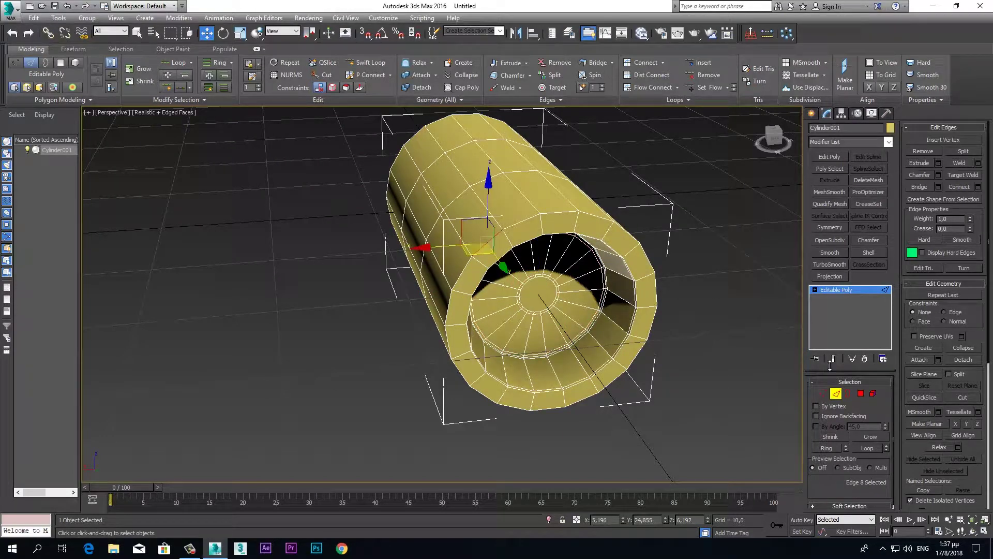
pyautogui.click(869, 448)
pyautogui.rightClick(501, 269)
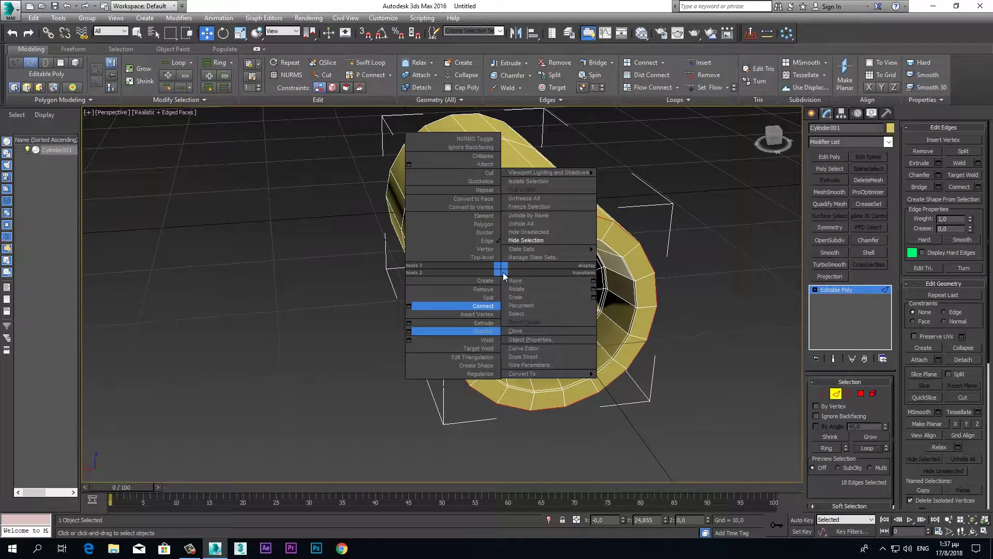
# Chamfer the rim loop with amount 1.0 and 4 segments, then return to object level.
pyautogui.click(409, 330)
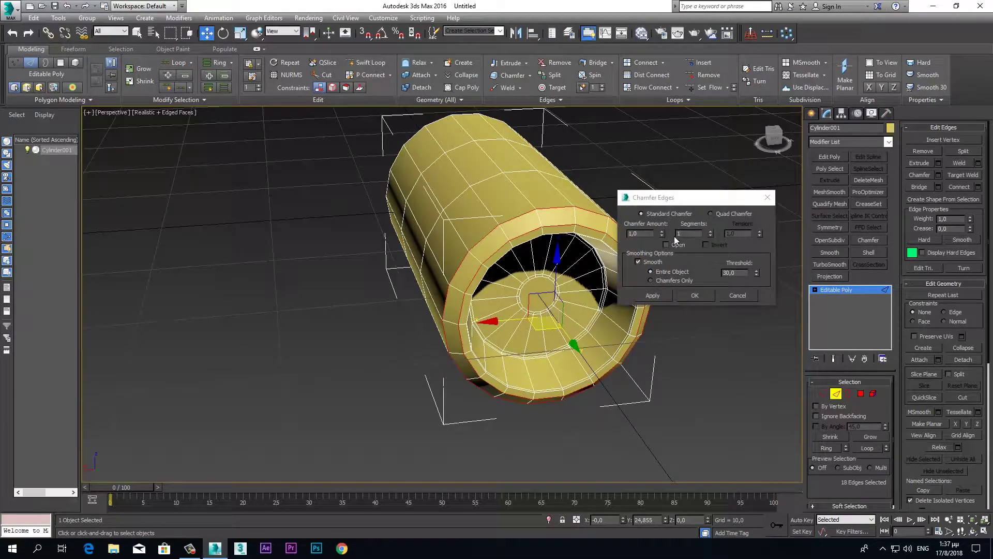
pyautogui.click(711, 231)
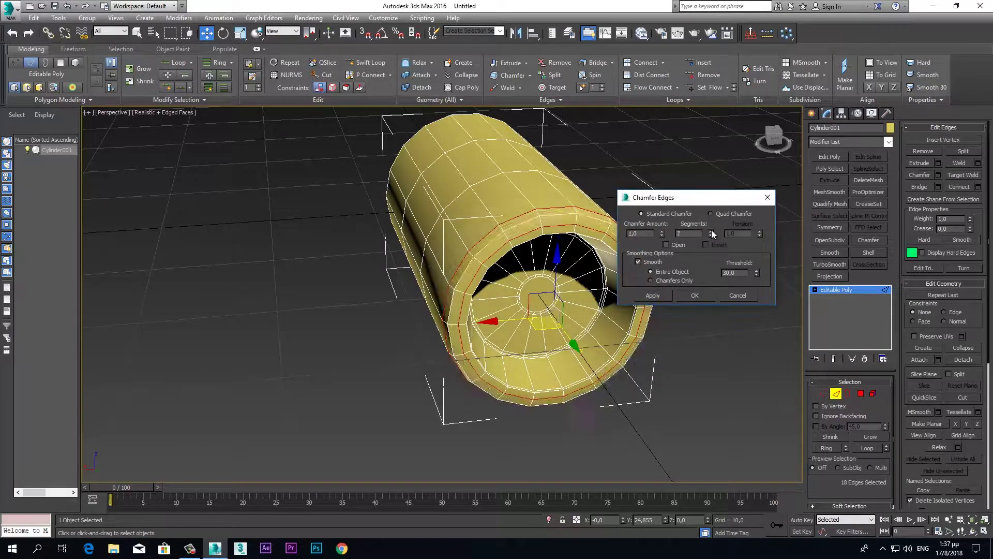
pyautogui.click(711, 231)
pyautogui.click(710, 236)
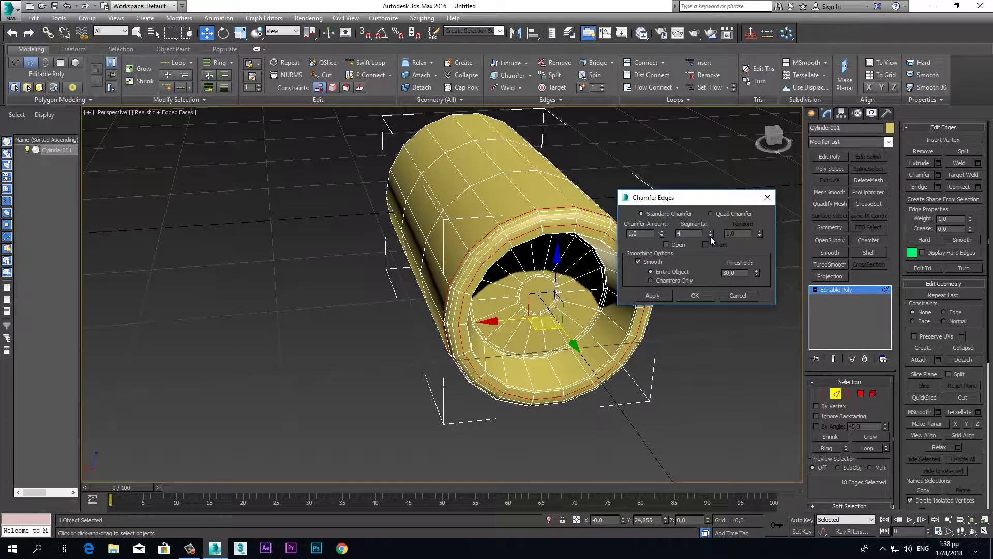
pyautogui.moveTo(616, 306)
pyautogui.keyDown('alt'); pyautogui.mouseDown(button='middle')
pyautogui.moveTo(646, 310)
pyautogui.moveTo(653, 300)
pyautogui.mouseUp(button='middle'); pyautogui.keyUp('alt')
pyautogui.click(653, 299)
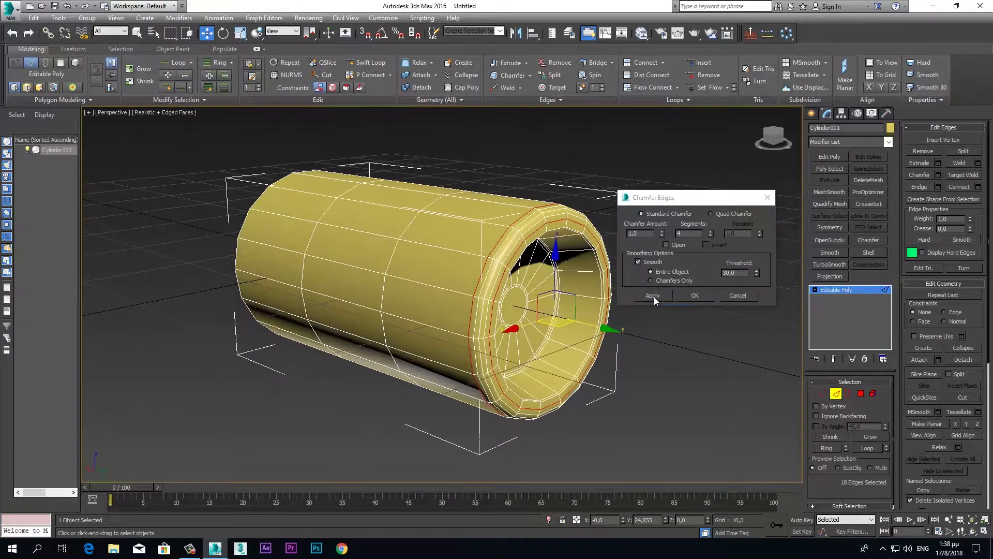
pyautogui.click(703, 294)
pyautogui.keyDown('alt'); pyautogui.moveTo(696, 294); pyautogui.dragTo(514, 273, button='middle'); pyautogui.keyUp('alt')
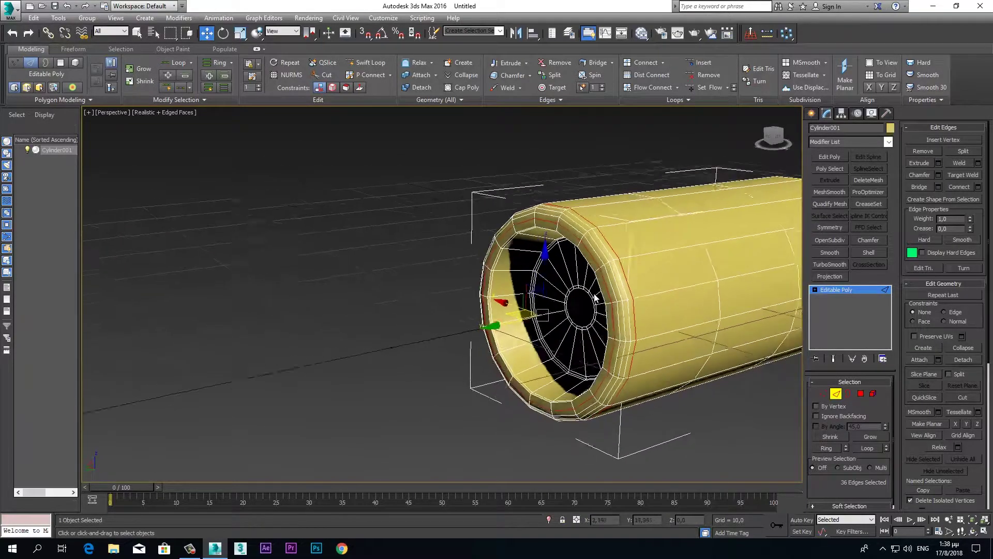
pyautogui.scroll(-3, 515, 271)
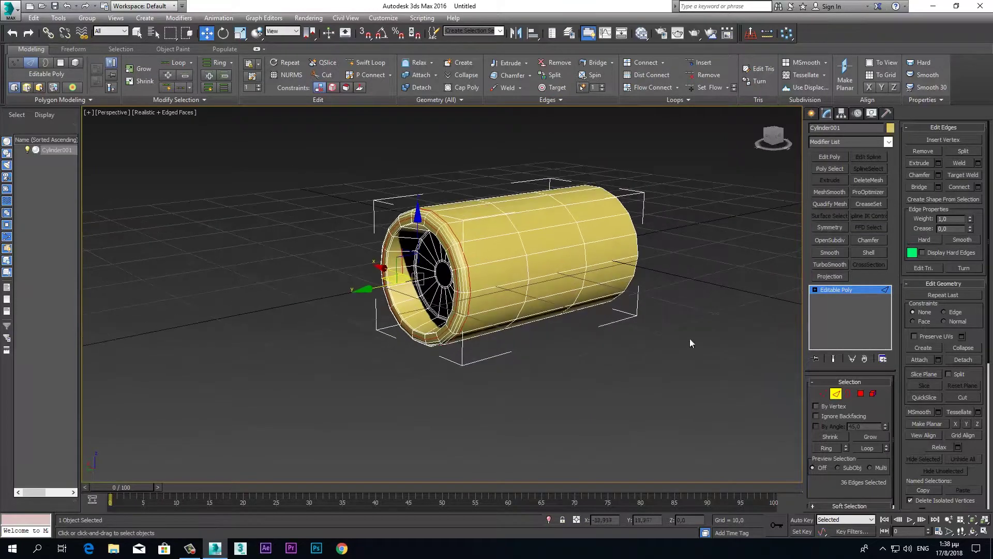
pyautogui.click(835, 355)
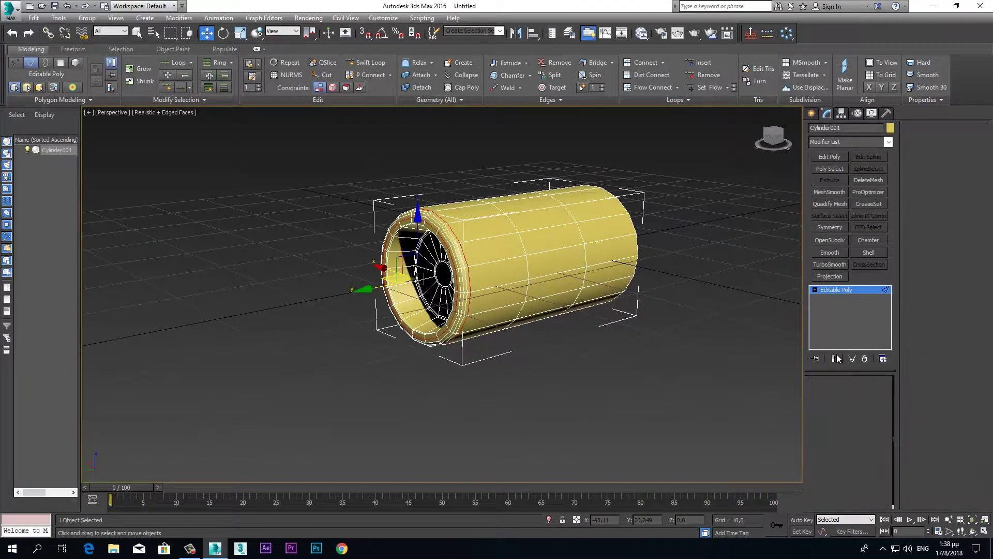
pyautogui.click(833, 231)
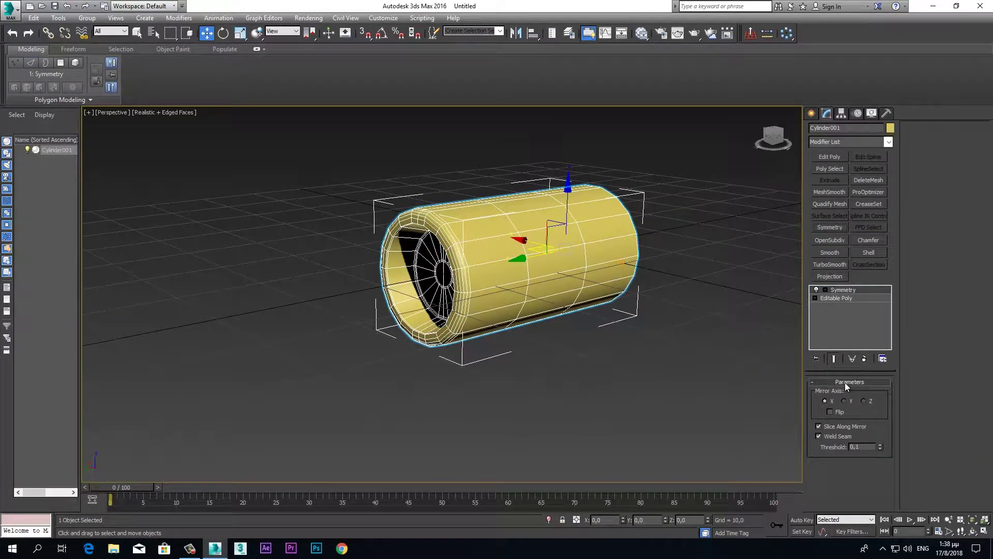
pyautogui.click(844, 401)
pyautogui.click(830, 411)
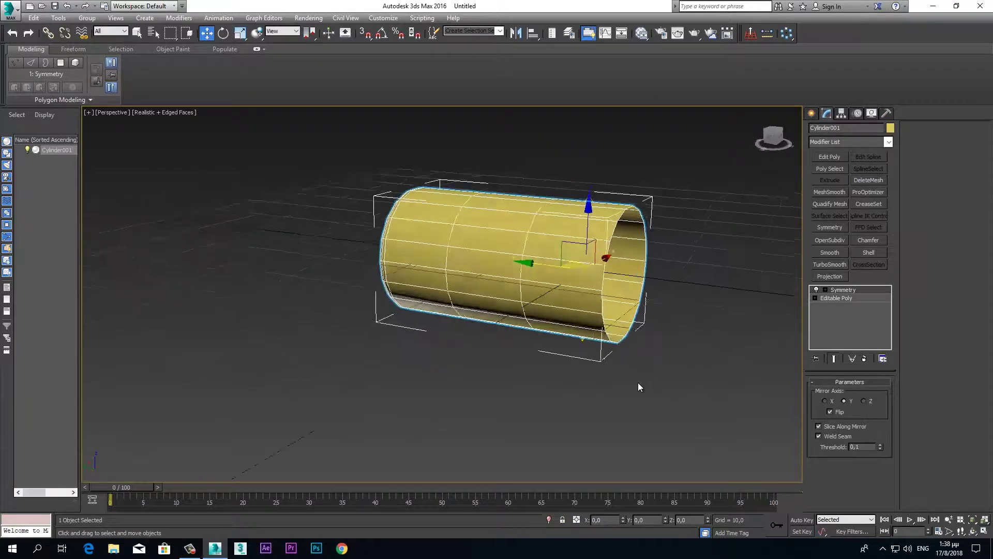
pyautogui.keyDown('alt'); pyautogui.moveTo(642, 379); pyautogui.dragTo(707, 389, button='middle'); pyautogui.keyUp('alt')
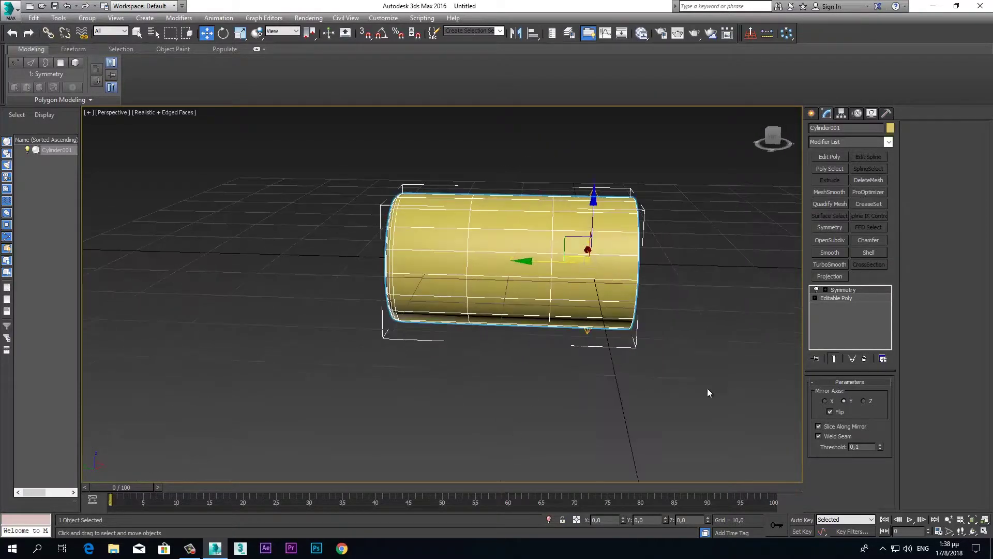
pyautogui.moveTo(625, 355)
pyautogui.keyDown('alt'); pyautogui.mouseDown(button='middle')
pyautogui.moveTo(518, 344)
pyautogui.moveTo(548, 333)
pyautogui.moveTo(661, 354)
pyautogui.mouseUp(button='middle'); pyautogui.keyUp('alt')
pyautogui.click(823, 401)
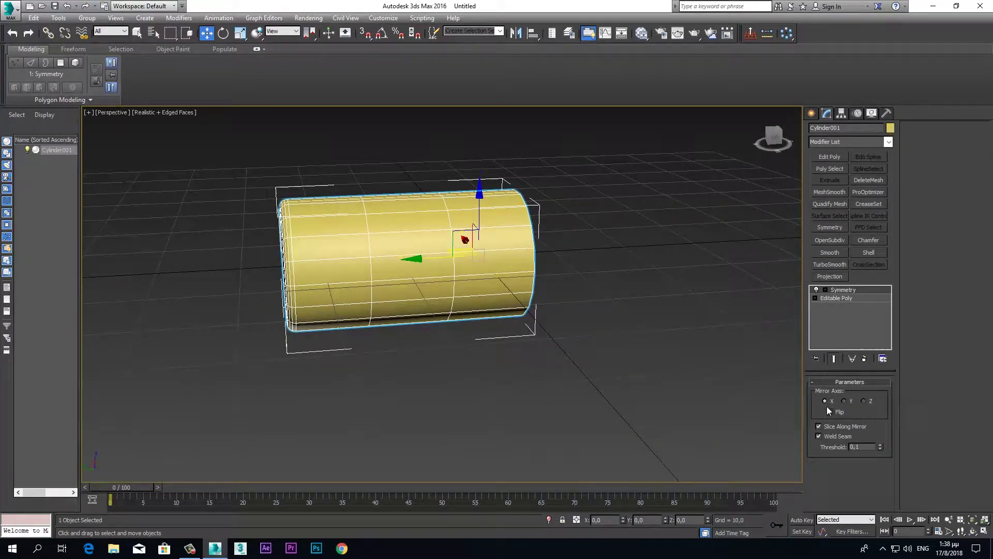
pyautogui.moveTo(703, 378)
pyautogui.keyDown('alt'); pyautogui.mouseDown(button='middle')
pyautogui.moveTo(656, 374)
pyautogui.moveTo(670, 370)
pyautogui.moveTo(643, 381)
pyautogui.moveTo(660, 377)
pyautogui.mouseUp(button='middle'); pyautogui.keyUp('alt')
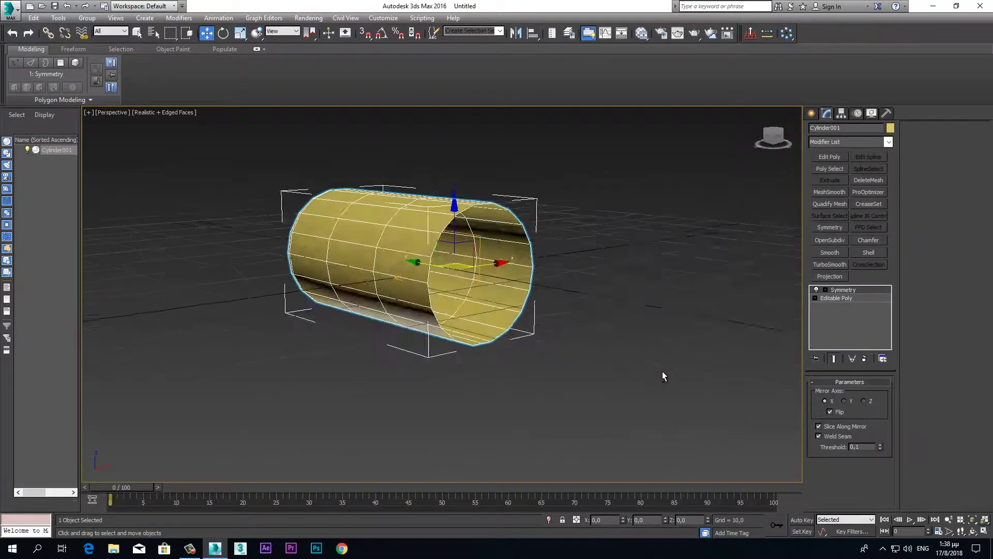
pyautogui.click(844, 401)
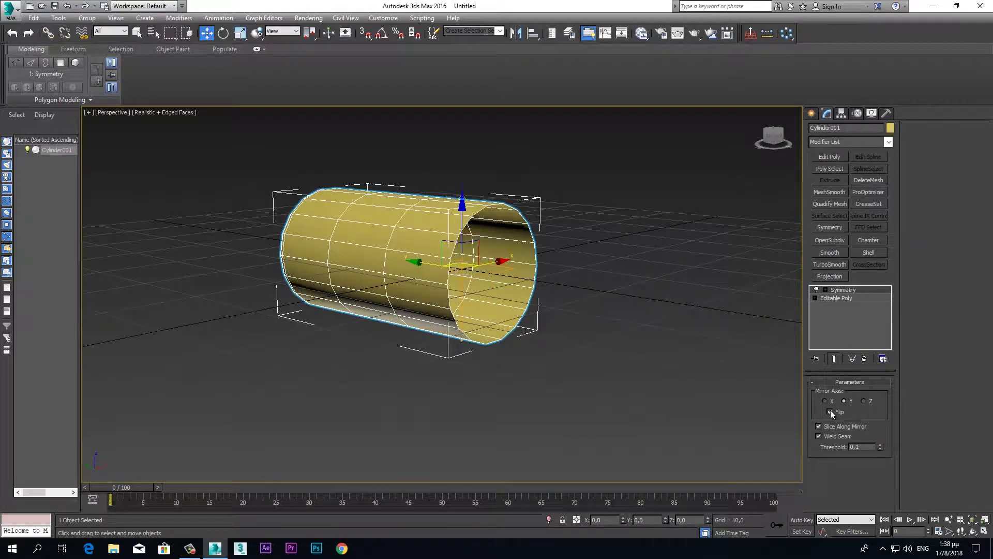
pyautogui.click(825, 290)
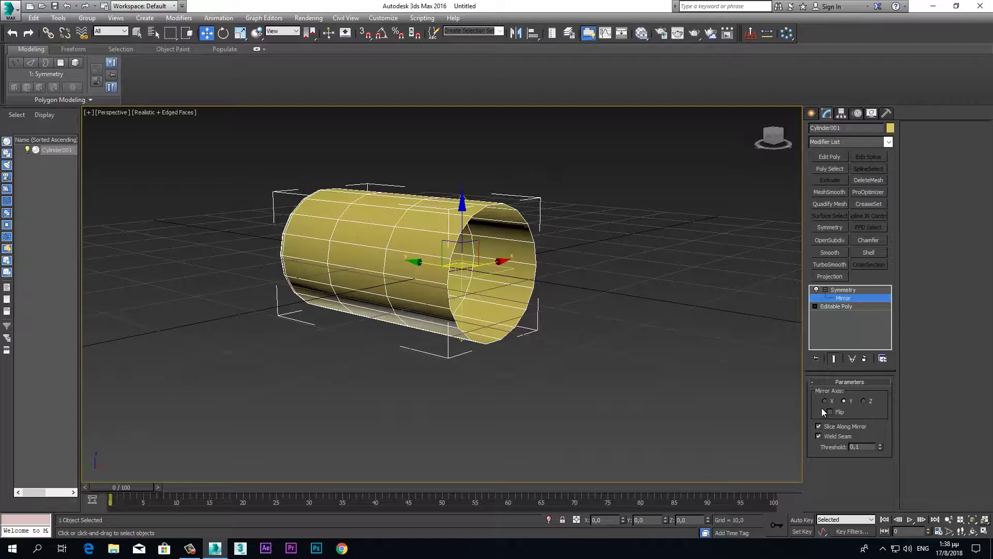
pyautogui.moveTo(419, 263); pyautogui.dragTo(434, 268)
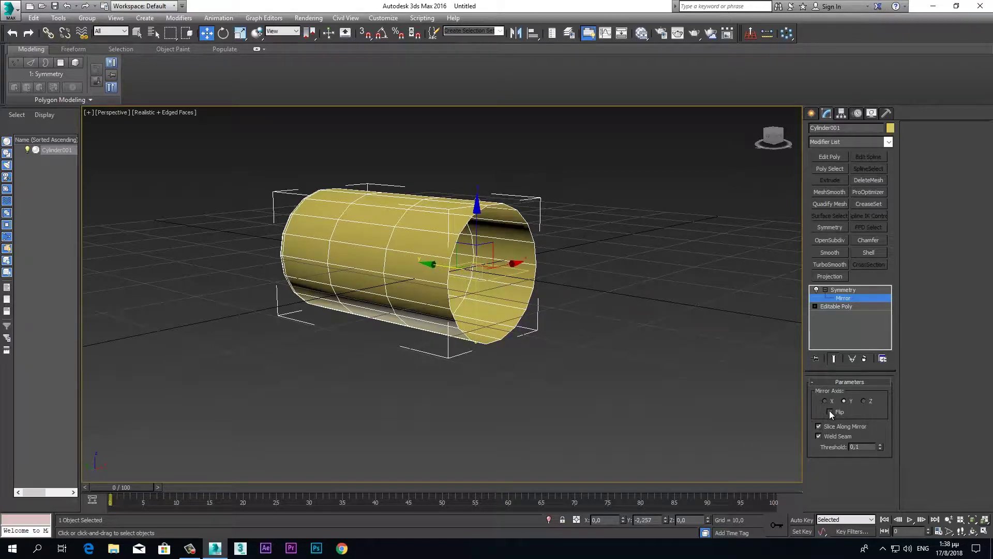
pyautogui.click(849, 290)
pyautogui.click(865, 358)
pyautogui.keyDown('alt'); pyautogui.moveTo(561, 308); pyautogui.dragTo(565, 321, button='middle'); pyautogui.keyUp('alt')
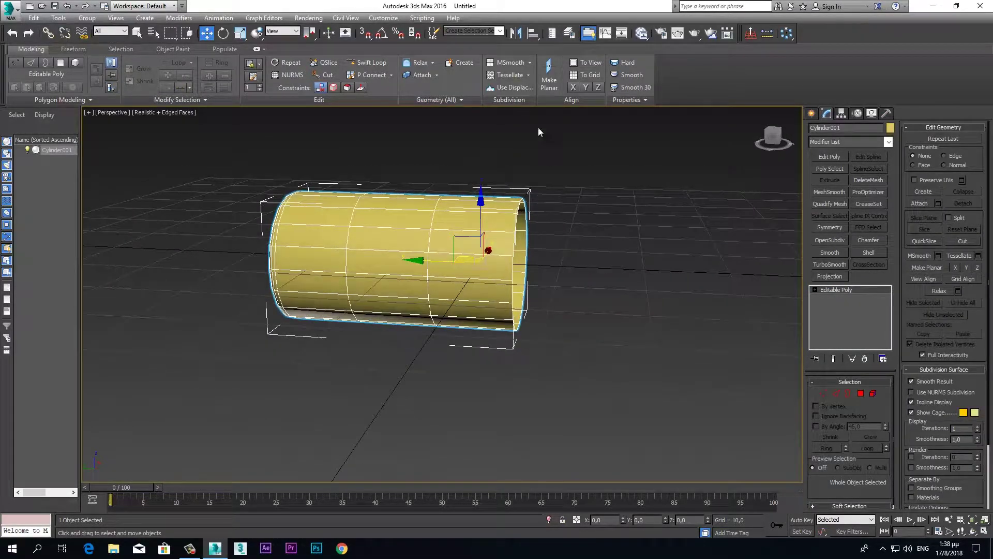
pyautogui.click(518, 33)
# Mirror a Y-axis copy, Cylinder002, and attach Cylinder001 to it.
pyautogui.click(475, 231)
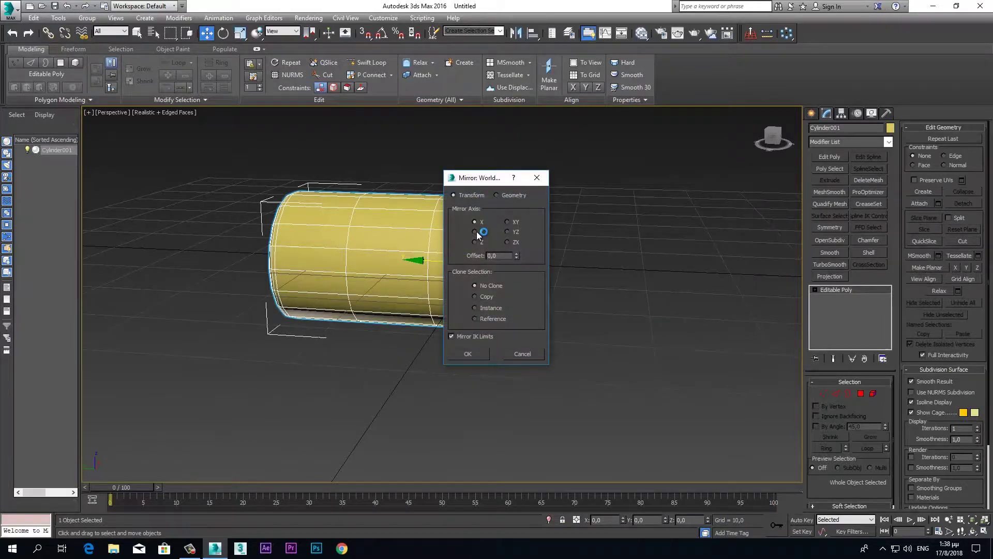
pyautogui.click(474, 297)
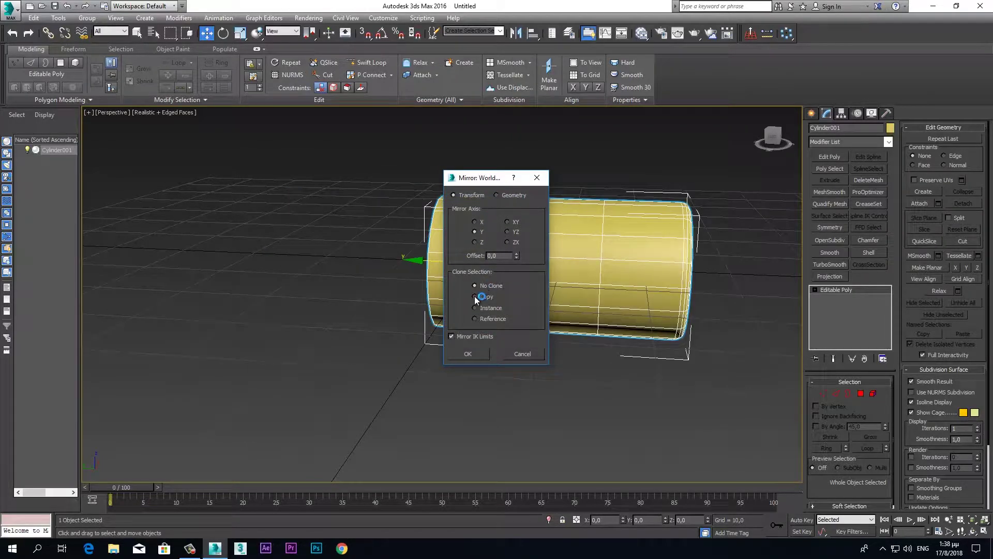
pyautogui.click(474, 355)
pyautogui.moveTo(569, 309)
pyautogui.keyDown('alt'); pyautogui.mouseDown(button='middle')
pyautogui.moveTo(590, 295)
pyautogui.moveTo(575, 310)
pyautogui.mouseUp(button='middle'); pyautogui.keyUp('alt')
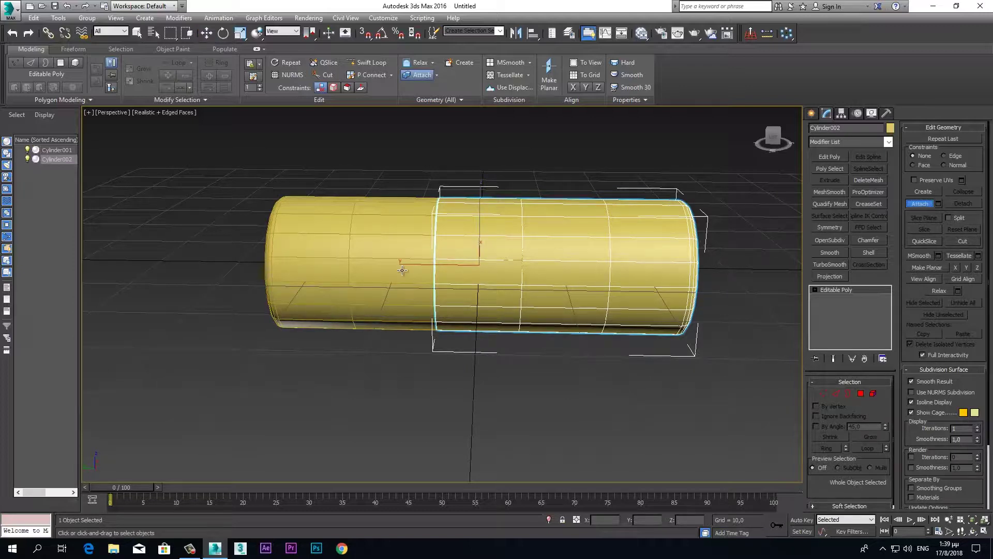
pyautogui.click(454, 301)
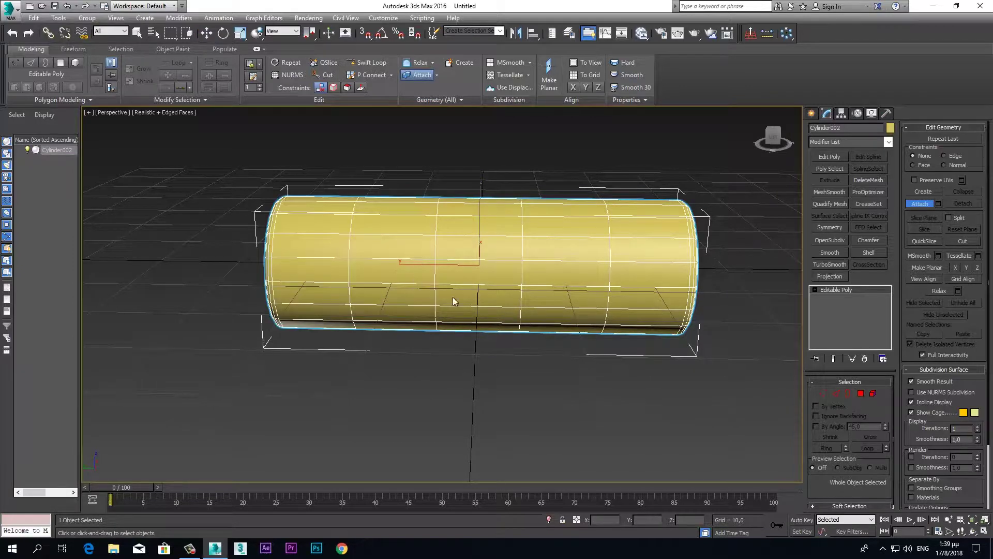
pyautogui.click(824, 395)
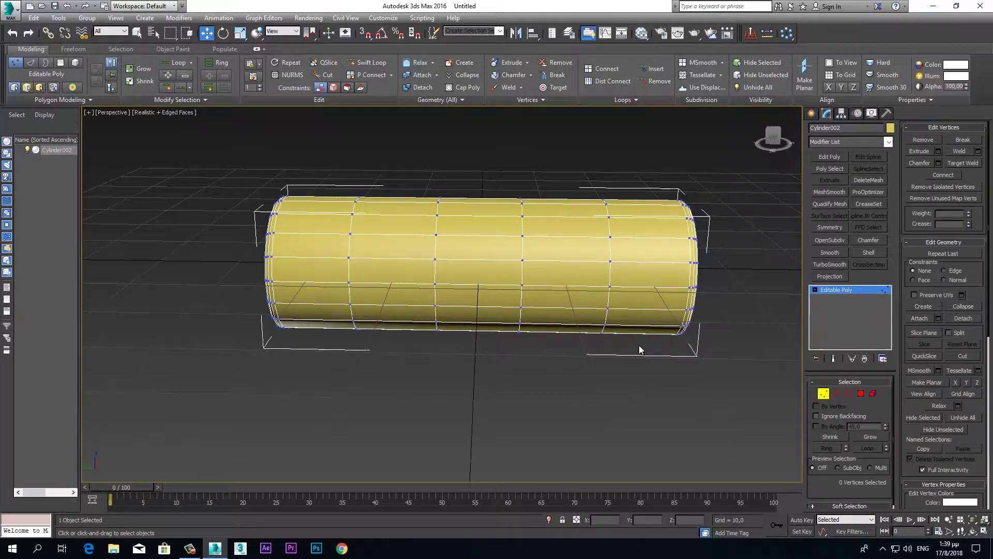
# Select and grow the centre polygons of the roller's end cap to hollow it.
pyautogui.moveTo(647, 360)
pyautogui.keyDown('alt'); pyautogui.mouseDown(button='middle')
pyautogui.moveTo(533, 343)
pyautogui.moveTo(660, 362)
pyautogui.moveTo(675, 340)
pyautogui.mouseUp(button='middle'); pyautogui.keyUp('alt')
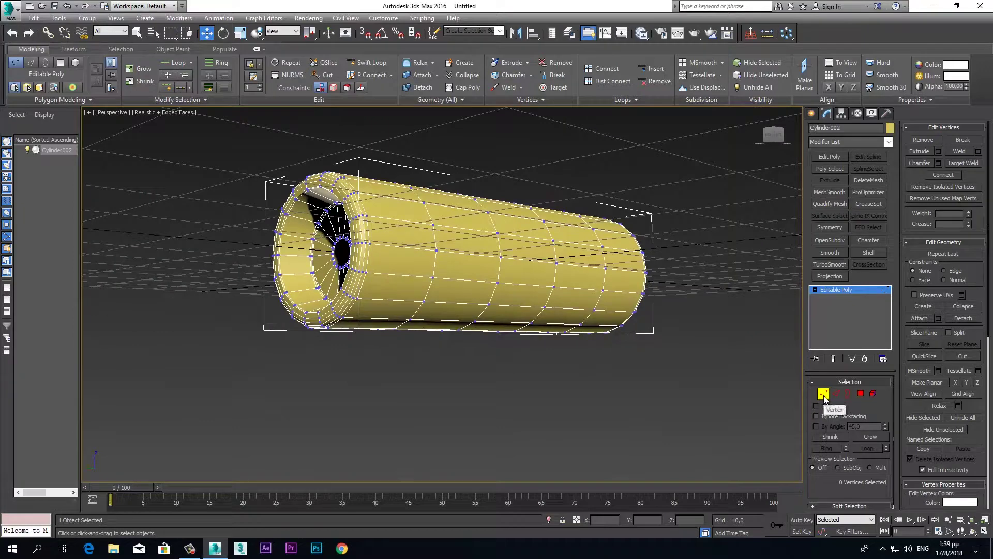
pyautogui.click(824, 394)
pyautogui.click(861, 393)
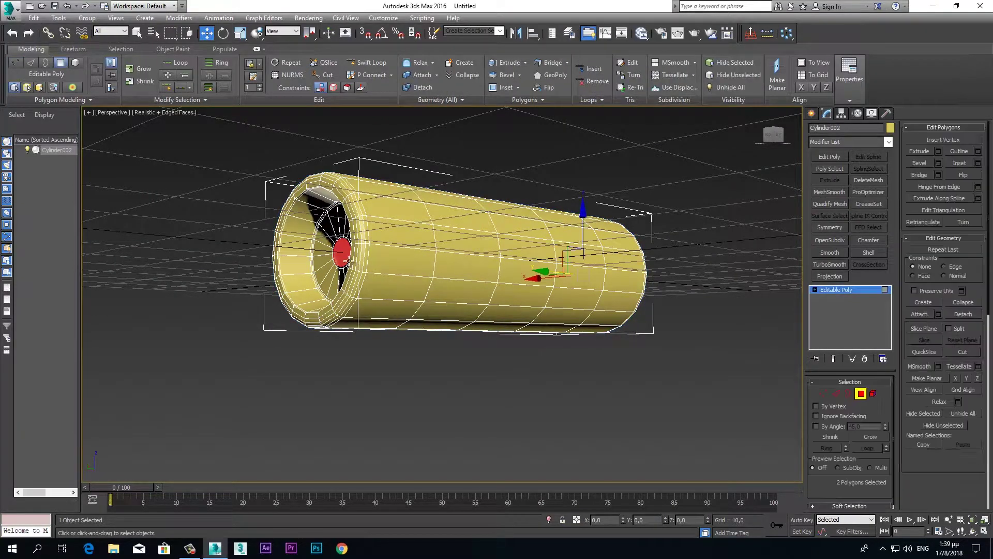
pyautogui.moveTo(608, 379)
pyautogui.keyDown('alt'); pyautogui.mouseDown(button='middle')
pyautogui.moveTo(483, 389)
pyautogui.moveTo(495, 388)
pyautogui.mouseUp(button='middle'); pyautogui.keyUp('alt')
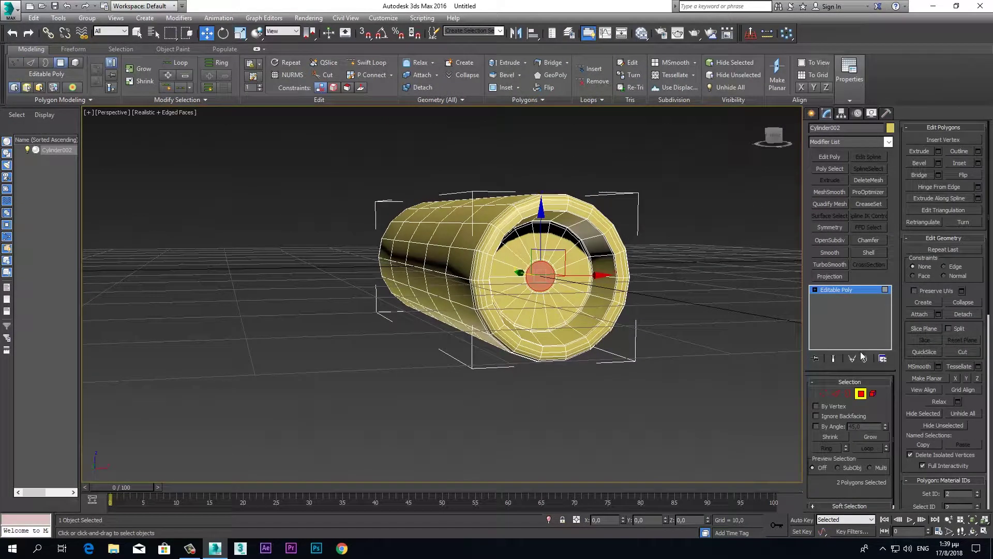
pyautogui.hotkey('ctrl', 'pageup')
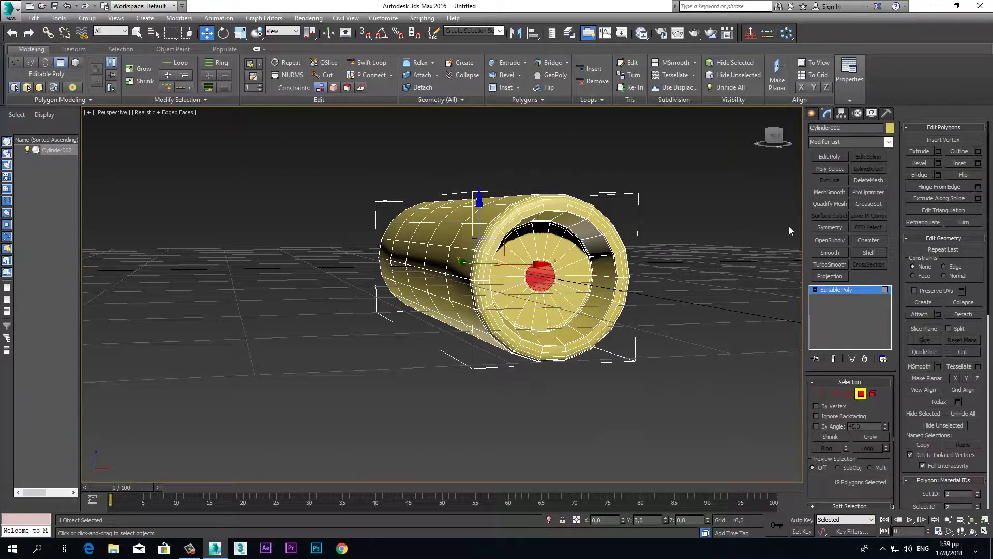
pyautogui.click(861, 395)
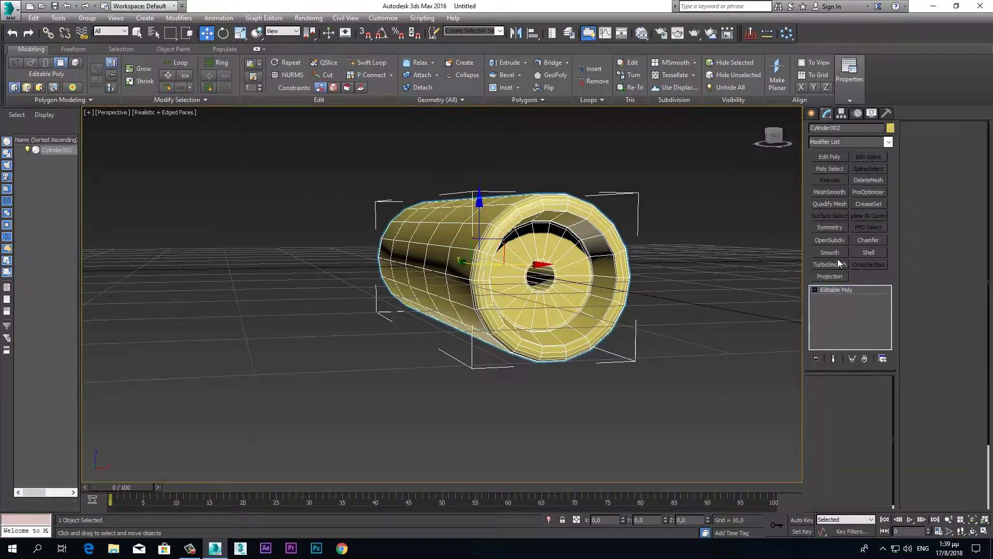
# Add an OpenSubdiv modifier and collapse the roller back to Editable Poly.
pyautogui.click(834, 240)
pyautogui.moveTo(641, 392)
pyautogui.keyDown('alt'); pyautogui.mouseDown(button='middle')
pyautogui.moveTo(629, 377)
pyautogui.moveTo(637, 392)
pyautogui.moveTo(778, 407)
pyautogui.moveTo(467, 336)
pyautogui.moveTo(621, 344)
pyautogui.mouseUp(button='middle'); pyautogui.keyUp('alt')
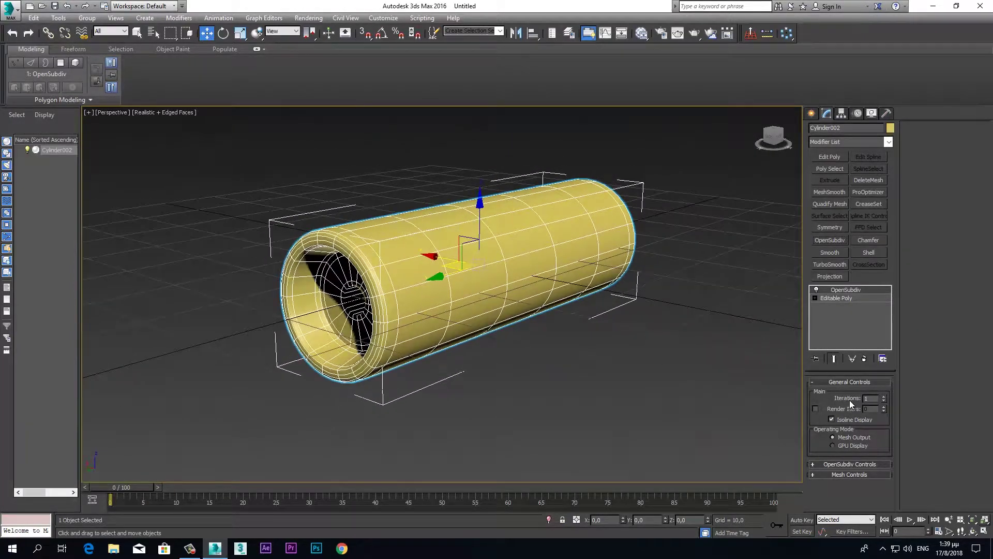
pyautogui.rightClick(534, 285)
pyautogui.moveTo(578, 387)
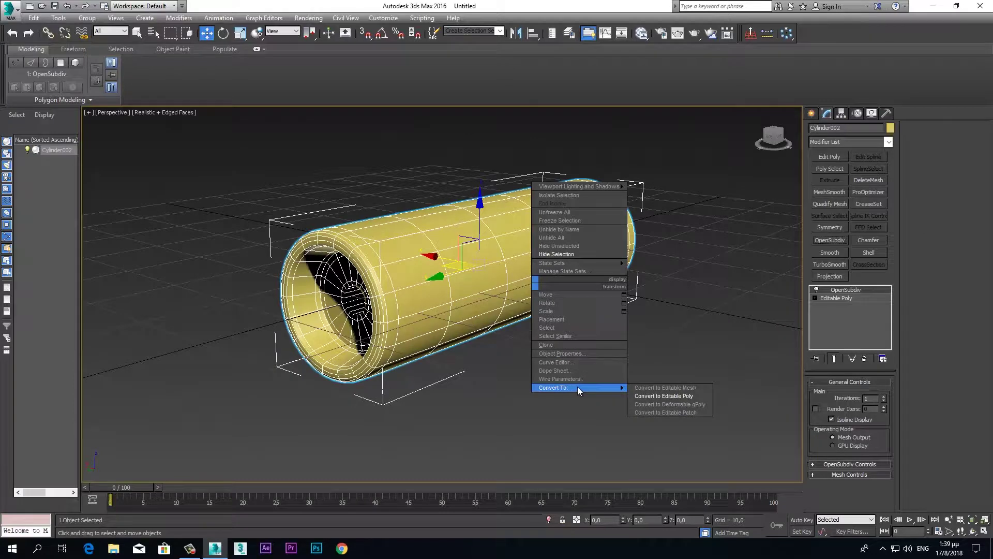
pyautogui.click(647, 395)
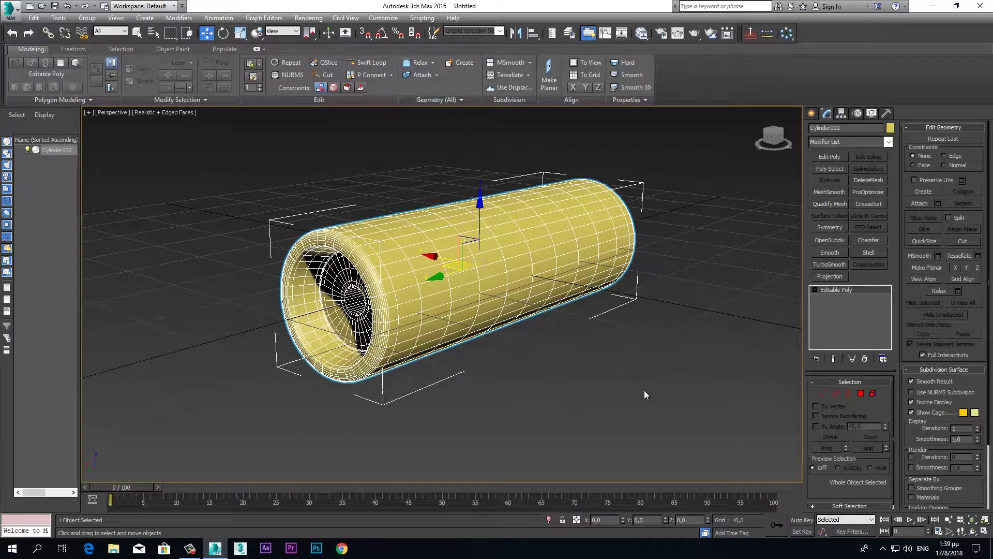
# Maximize the Top view and recentre the roller in it.
pyautogui.hotkey('alt', 'w')
pyautogui.hotkey('alt', 'w')
pyautogui.moveTo(383, 312); pyautogui.dragTo(408, 341, button='middle')
pyautogui.click(811, 114)
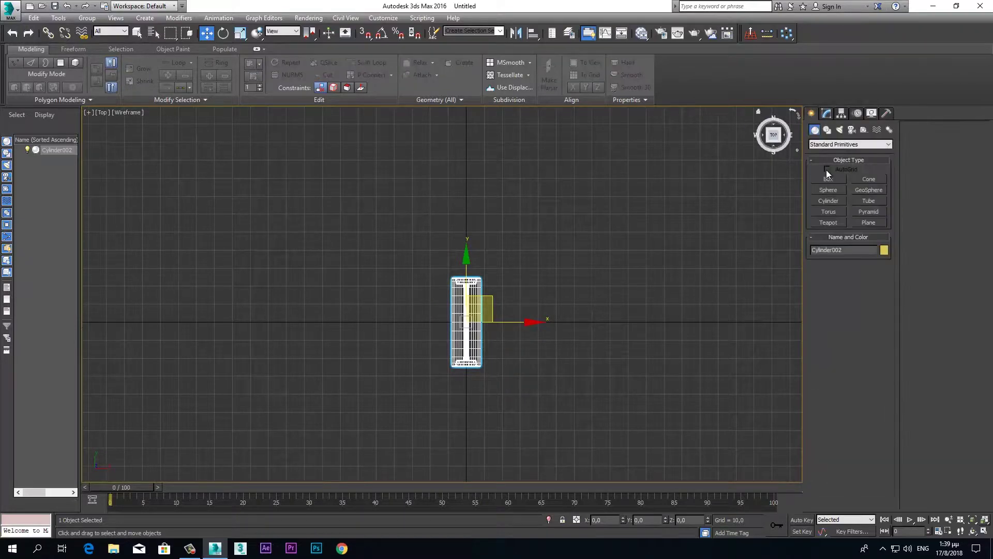
# Draw snapped Line001 from the roller axis up, right, diagonally down, then out right.
pyautogui.click(827, 130)
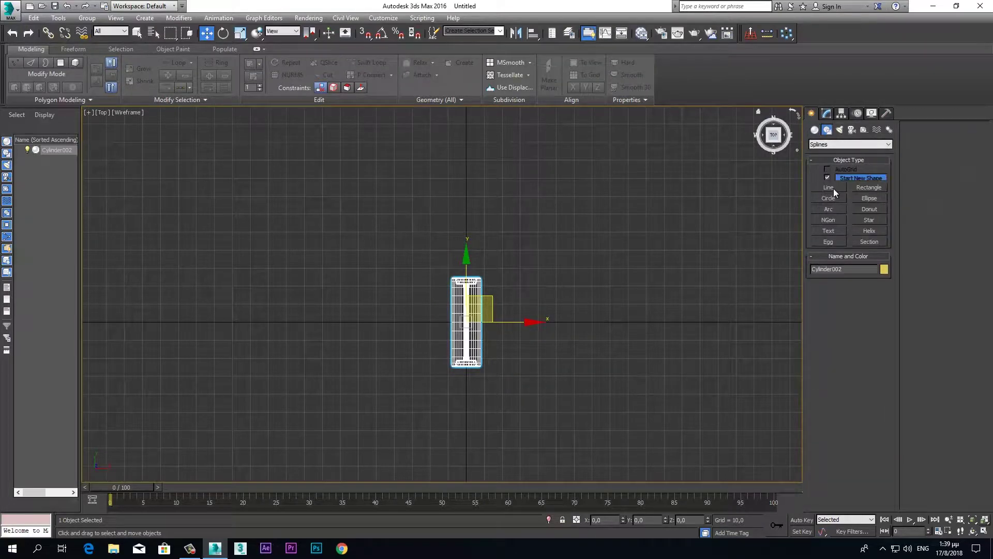
pyautogui.click(834, 188)
pyautogui.scroll(3, 465, 349)
pyautogui.moveTo(464, 344); pyautogui.dragTo(458, 356, button='middle')
pyautogui.press('s')
pyautogui.click(451, 372)
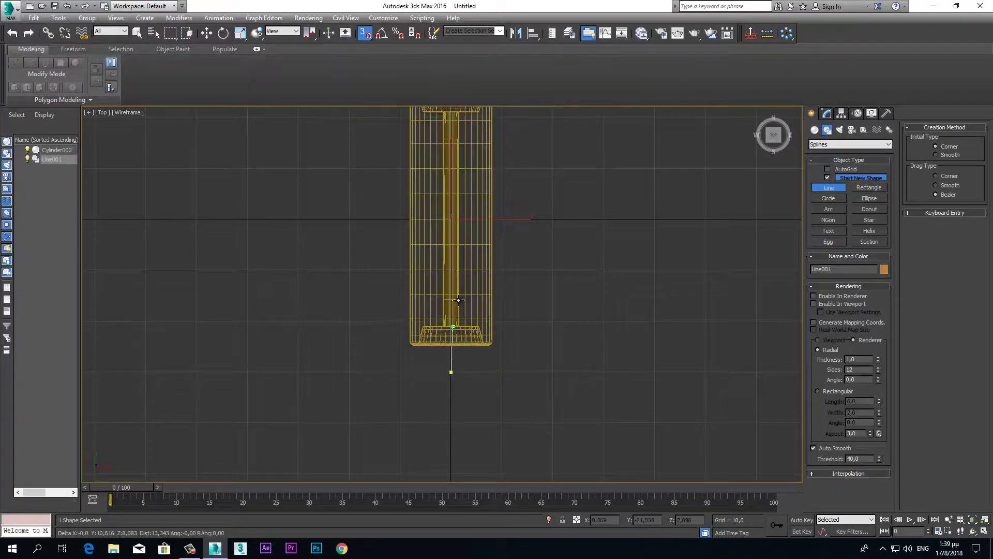
pyautogui.scroll(-2, 475, 215)
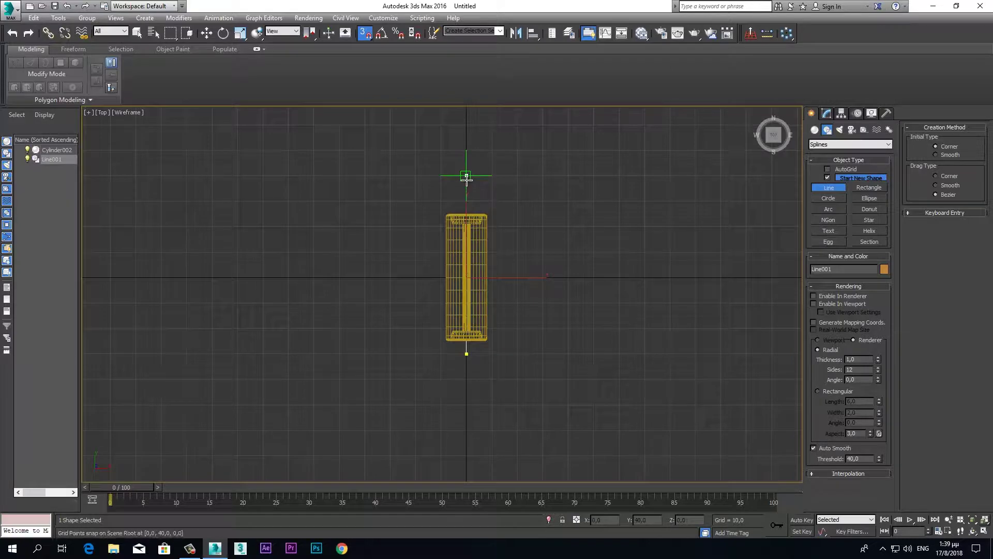
pyautogui.click(466, 176)
pyautogui.click(517, 176)
pyautogui.click(542, 278)
pyautogui.click(722, 279)
pyautogui.rightClick(696, 225)
# Move the line's top vertices down to the roller's end, slide the lower bend left, and shorten the handle.
pyautogui.press('s')
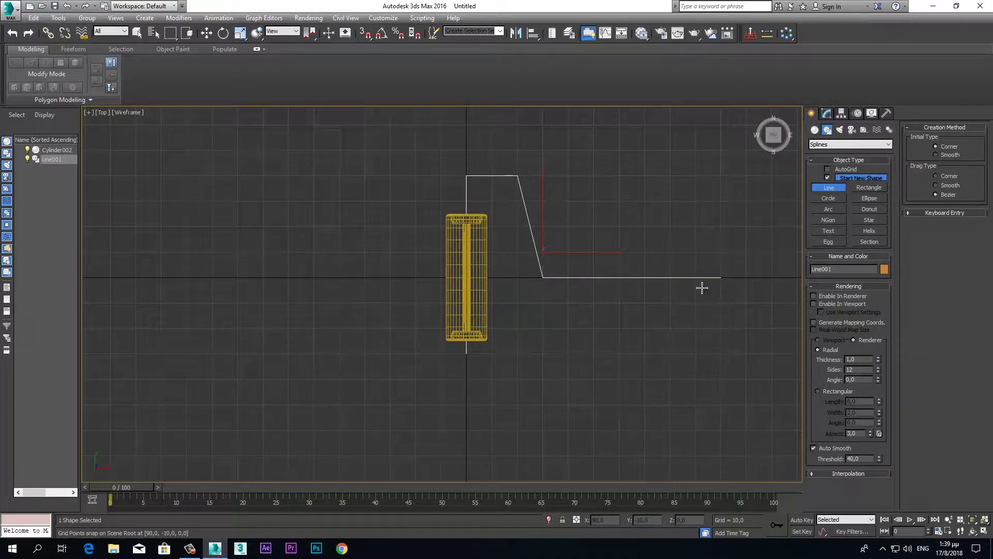
pyautogui.press('w')
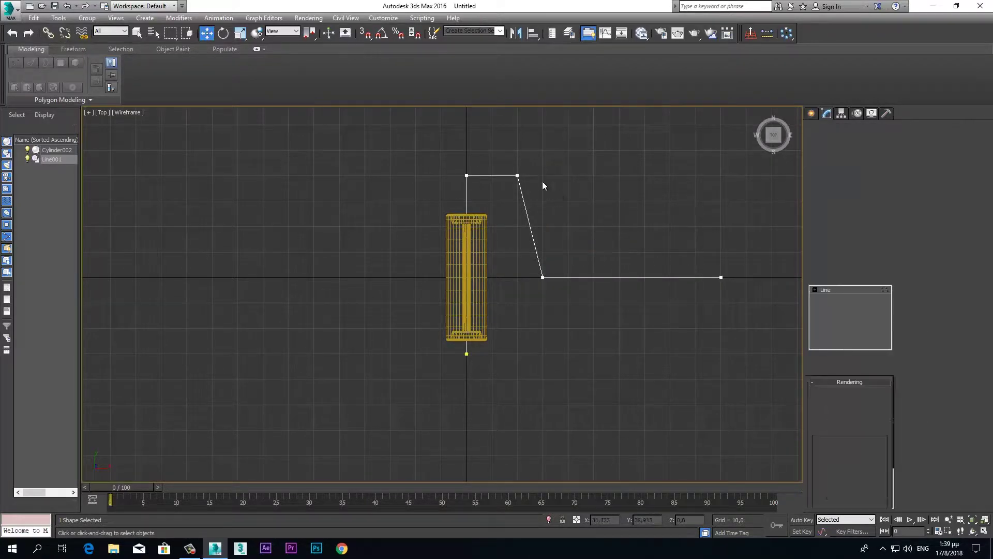
pyautogui.moveTo(550, 153); pyautogui.dragTo(443, 181)
pyautogui.moveTo(467, 138); pyautogui.dragTo(465, 178)
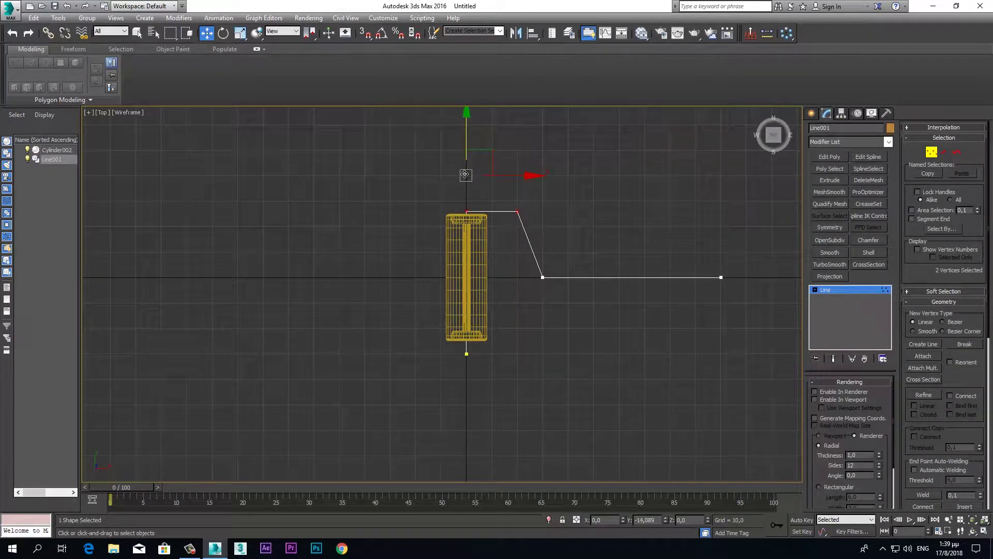
pyautogui.moveTo(509, 377); pyautogui.dragTo(453, 365)
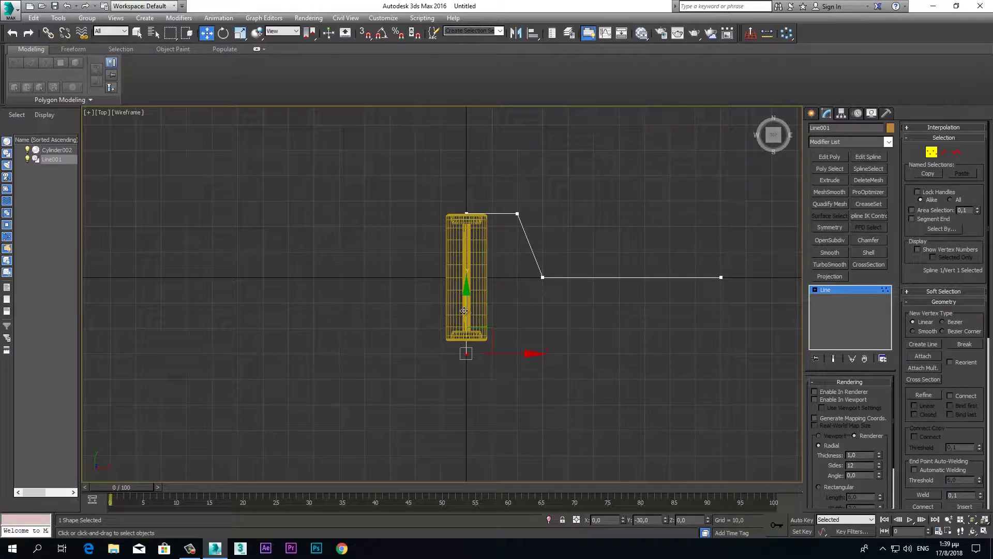
pyautogui.moveTo(549, 186)
pyautogui.mouseDown()
pyautogui.moveTo(512, 219)
pyautogui.moveTo(524, 217)
pyautogui.mouseUp()
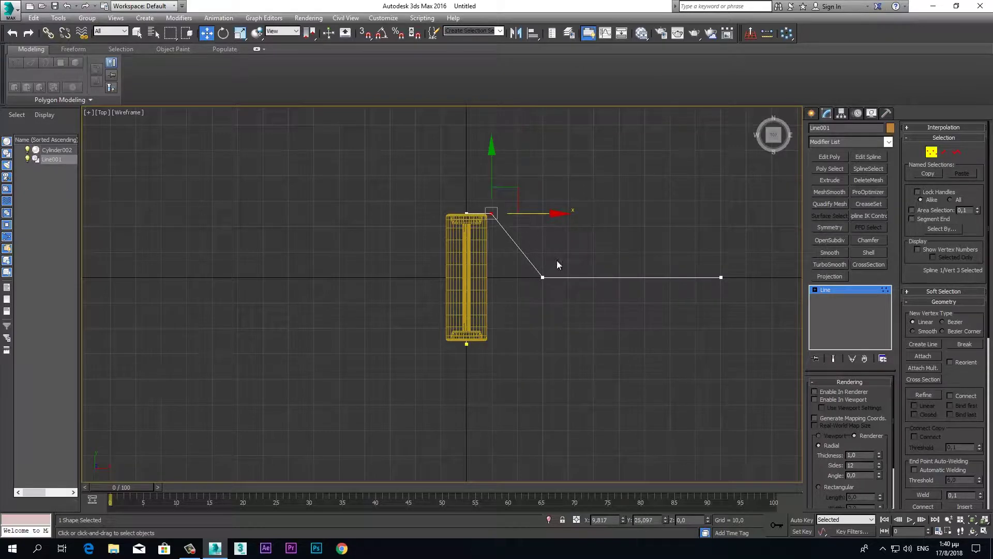
pyautogui.moveTo(517, 297); pyautogui.dragTo(519, 290)
pyautogui.moveTo(576, 280); pyautogui.dragTo(552, 281)
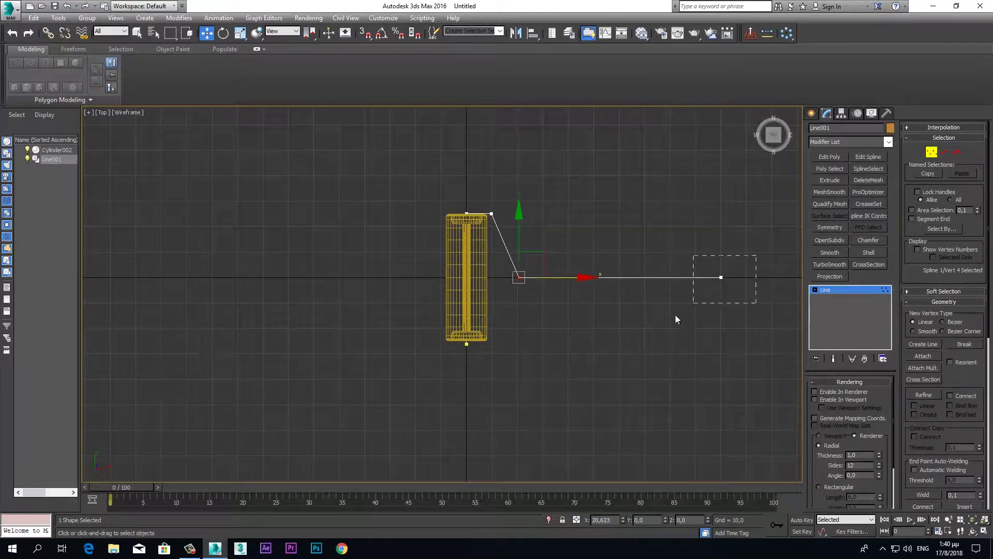
pyautogui.moveTo(757, 255); pyautogui.dragTo(675, 314)
pyautogui.moveTo(733, 281); pyautogui.dragTo(648, 283)
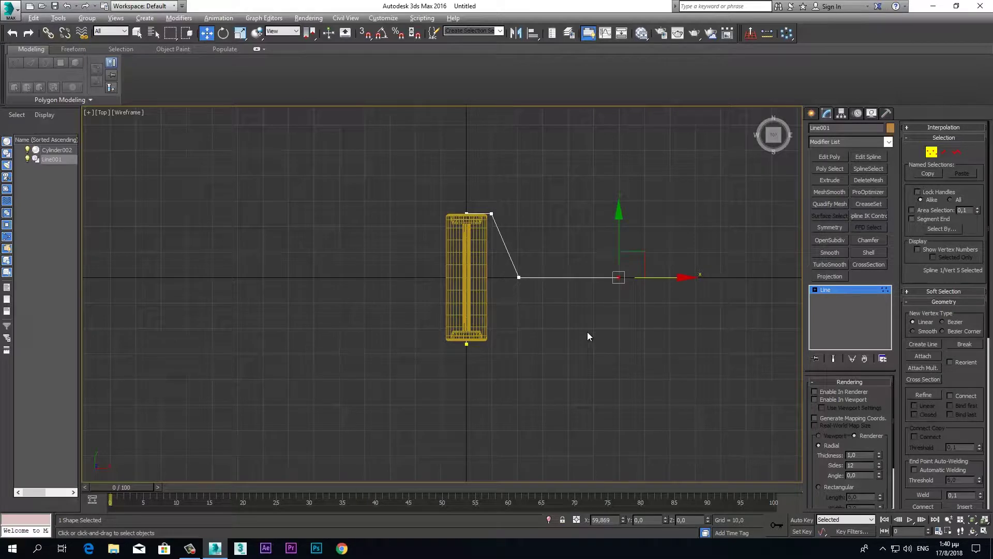
# Fillet the two top corners beside the roller into rounded arcs.
pyautogui.scroll(3, 528, 279)
pyautogui.moveTo(513, 348); pyautogui.dragTo(555, 340, button='middle')
pyautogui.scroll(-5, 905, 461)
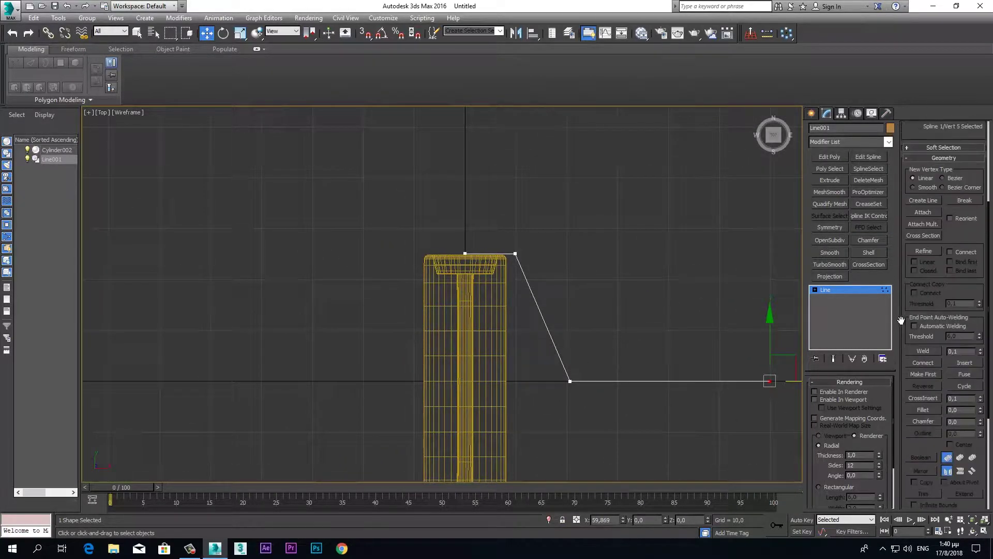
pyautogui.click(923, 410)
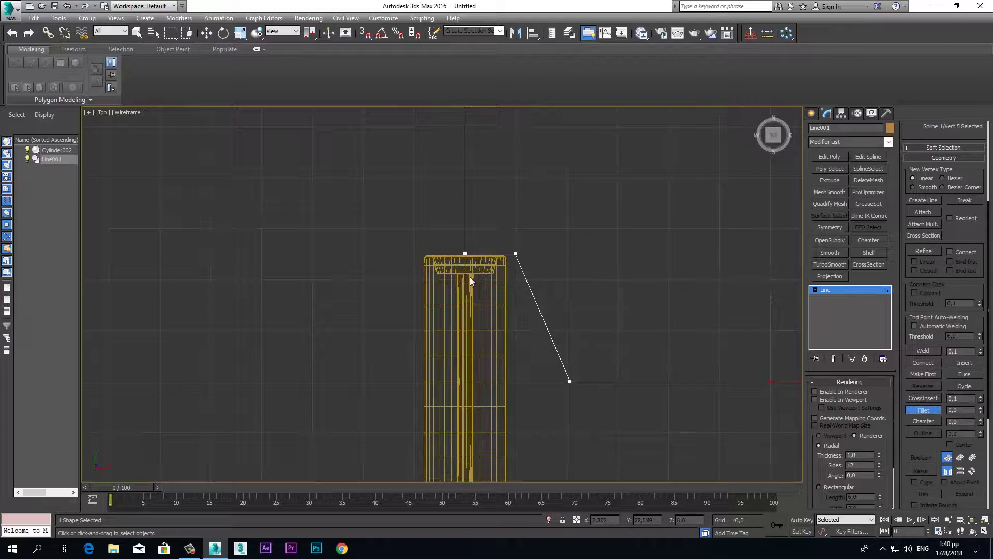
pyautogui.moveTo(470, 280); pyautogui.dragTo(477, 302, button='middle')
pyautogui.scroll(3, 476, 270)
pyautogui.moveTo(470, 263); pyautogui.dragTo(471, 255)
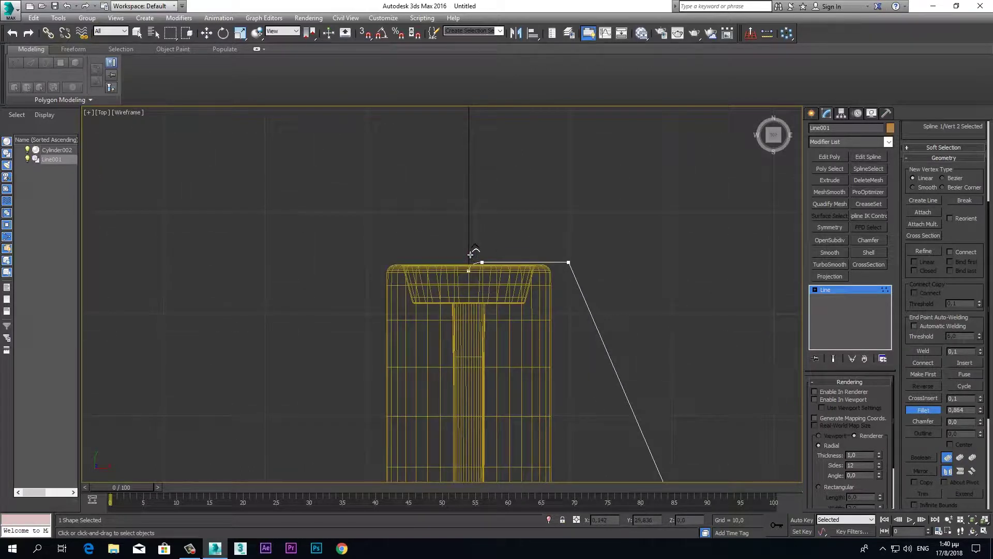
pyautogui.moveTo(569, 263)
pyautogui.mouseDown()
pyautogui.moveTo(567, 213)
pyautogui.moveTo(554, 192)
pyautogui.mouseUp()
pyautogui.hotkey('ctrl', 'z')
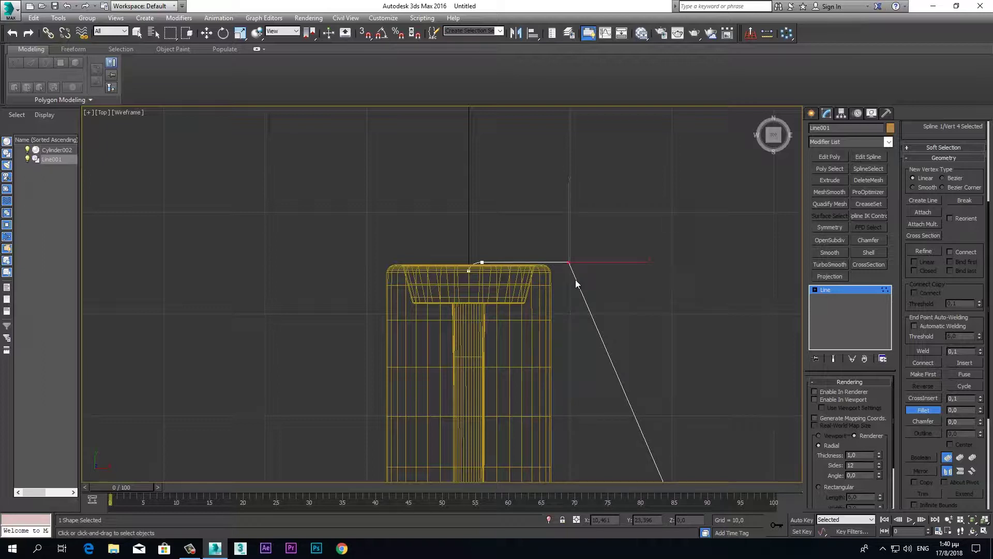
pyautogui.moveTo(570, 263); pyautogui.dragTo(568, 219)
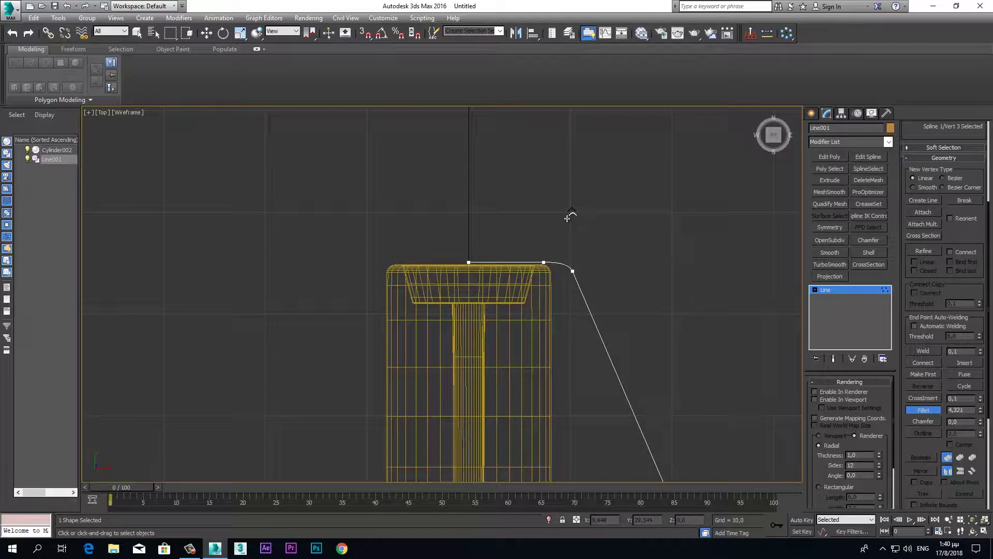
pyautogui.moveTo(468, 261); pyautogui.dragTo(472, 252)
# Fillet the handle's lower bend into a smooth curve.
pyautogui.moveTo(586, 365); pyautogui.dragTo(500, 160, button='middle')
pyautogui.scroll(-3, 467, 254)
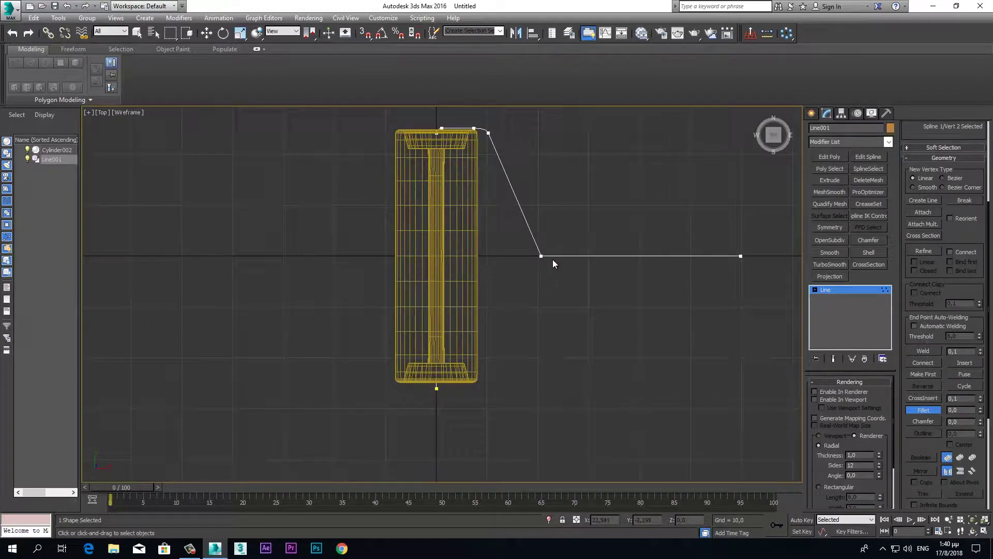
pyautogui.moveTo(543, 257); pyautogui.dragTo(546, 231)
pyautogui.moveTo(553, 296); pyautogui.dragTo(549, 314, button='middle')
pyautogui.click(916, 411)
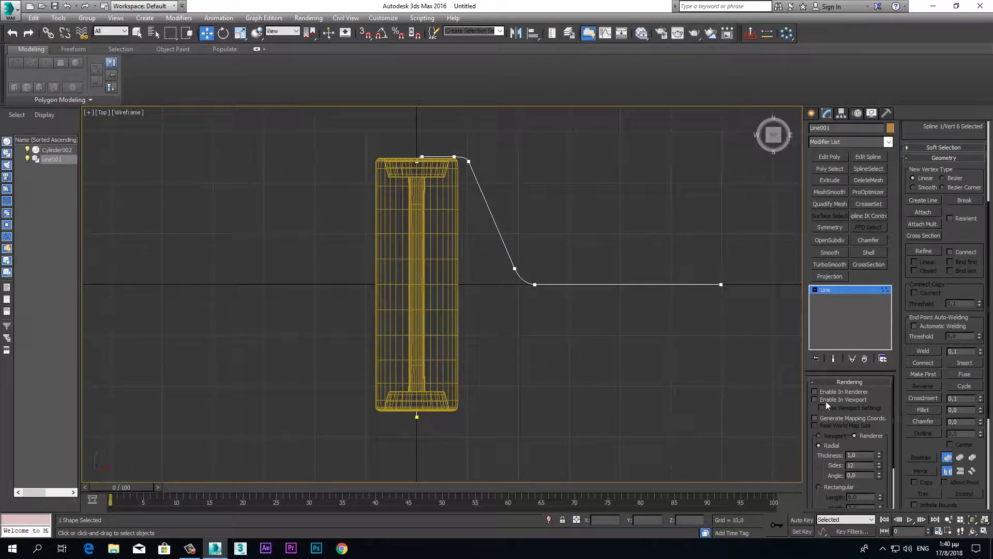
# Enable the handle line in the viewport as a tube with radial thickness about 1.51.
pyautogui.click(815, 399)
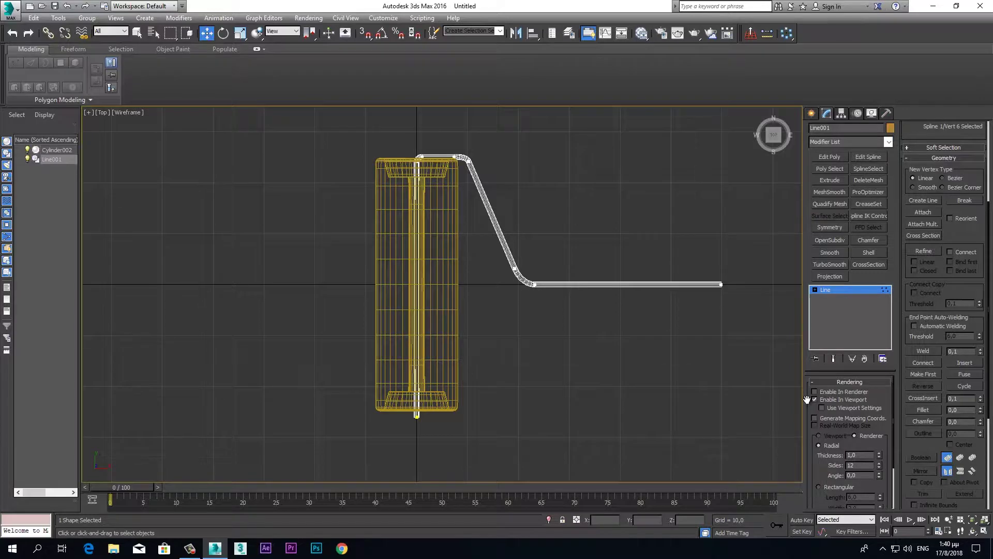
pyautogui.hotkey('alt', 'w')
pyautogui.hotkey('alt', 'w')
pyautogui.moveTo(653, 374)
pyautogui.keyDown('alt'); pyautogui.mouseDown(button='middle')
pyautogui.moveTo(284, 320)
pyautogui.moveTo(481, 333)
pyautogui.moveTo(464, 350)
pyautogui.moveTo(723, 382)
pyautogui.mouseUp(button='middle'); pyautogui.keyUp('alt')
pyautogui.moveTo(880, 454); pyautogui.dragTo(880, 429)
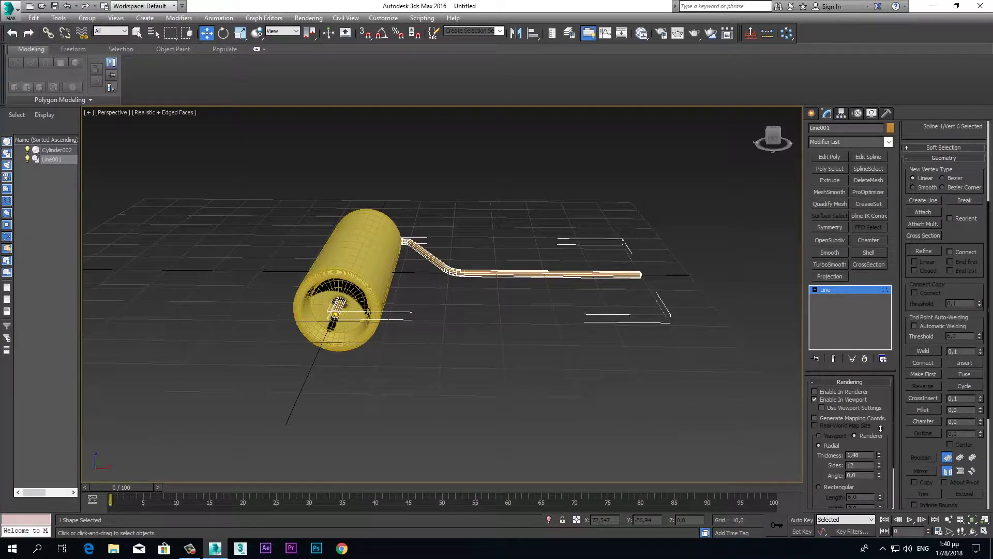
pyautogui.hotkey('alt', 'w')
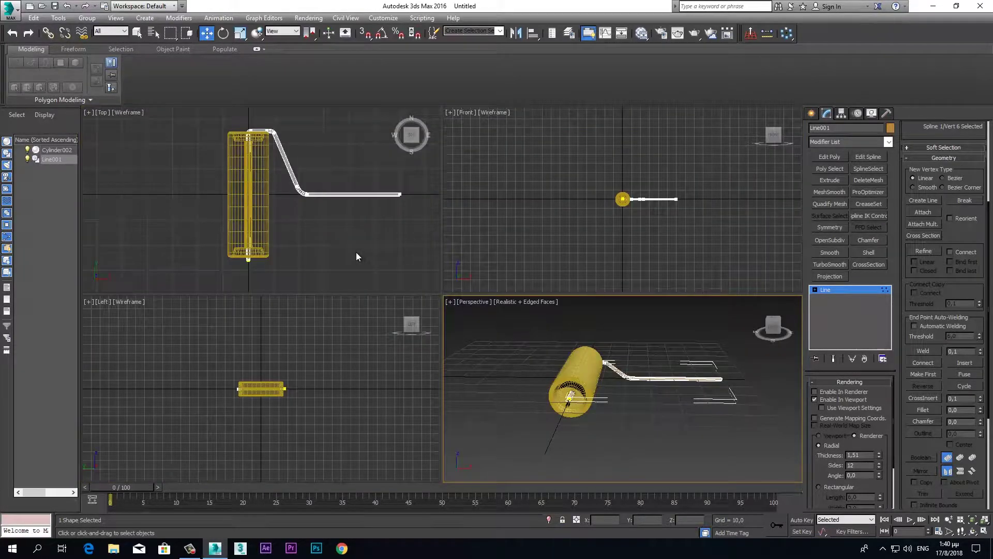
pyautogui.hotkey('alt', 'w')
# Move the handle's bottom end point up into the roller and raise the top bend vertices slightly.
pyautogui.moveTo(467, 437); pyautogui.dragTo(396, 408)
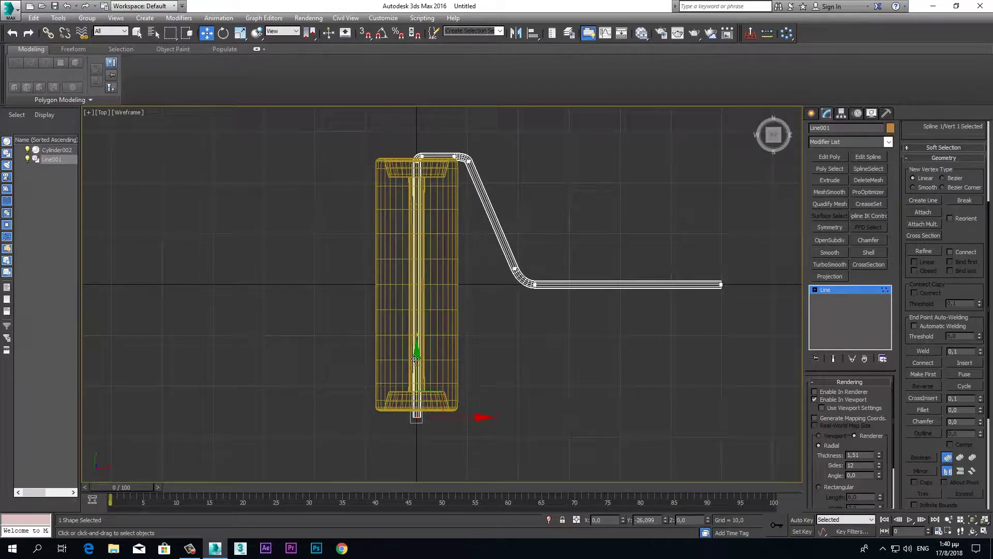
pyautogui.moveTo(416, 357); pyautogui.dragTo(419, 340)
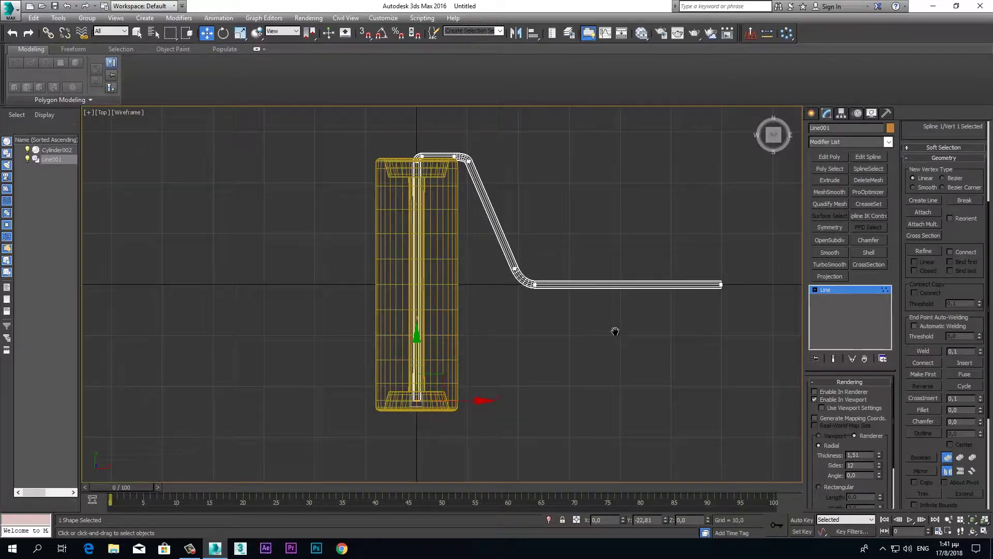
pyautogui.moveTo(615, 331); pyautogui.dragTo(577, 345, button='middle')
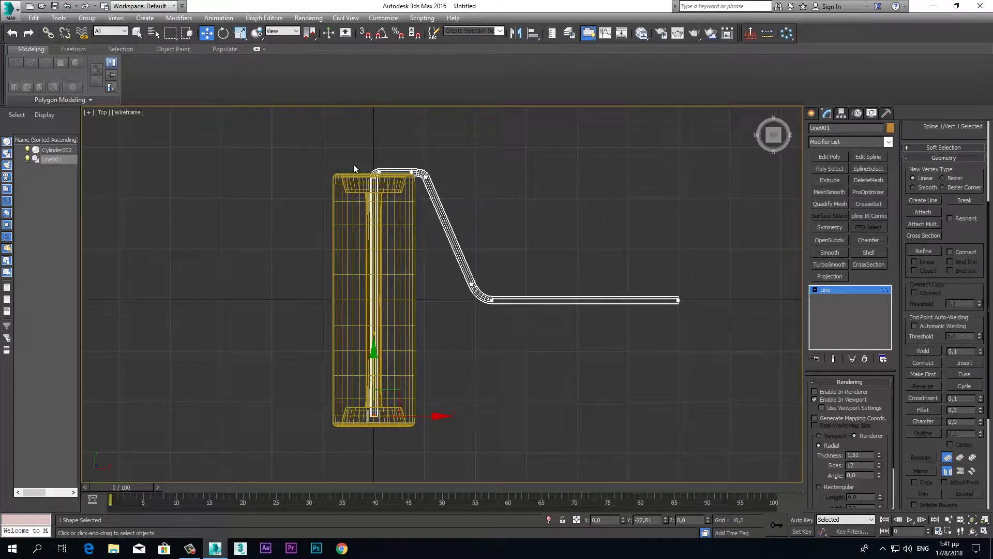
pyautogui.moveTo(453, 192); pyautogui.dragTo(454, 193)
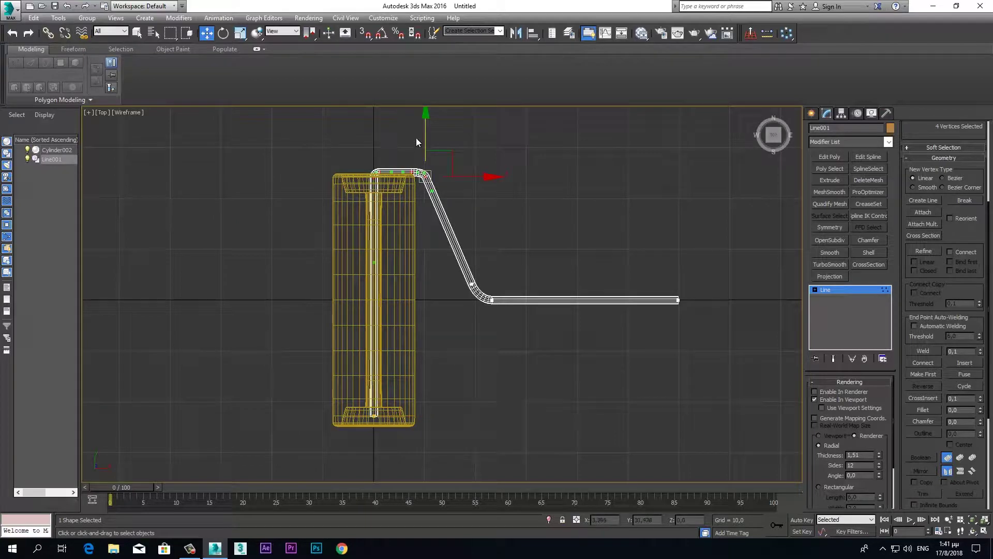
pyautogui.moveTo(425, 133); pyautogui.dragTo(426, 130)
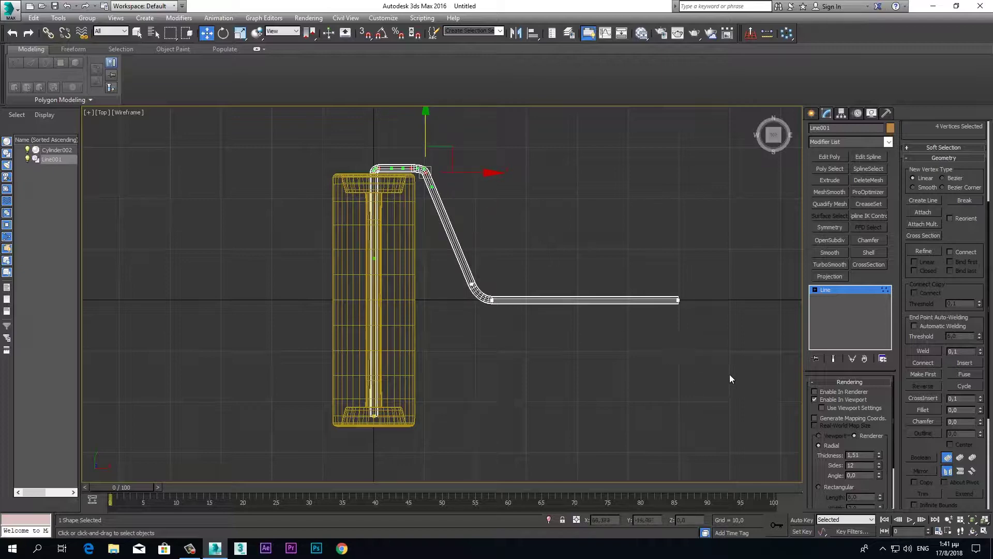
# Extend the handle's far end vertex further out along X in Perspective view.
pyautogui.hotkey('alt', 'w')
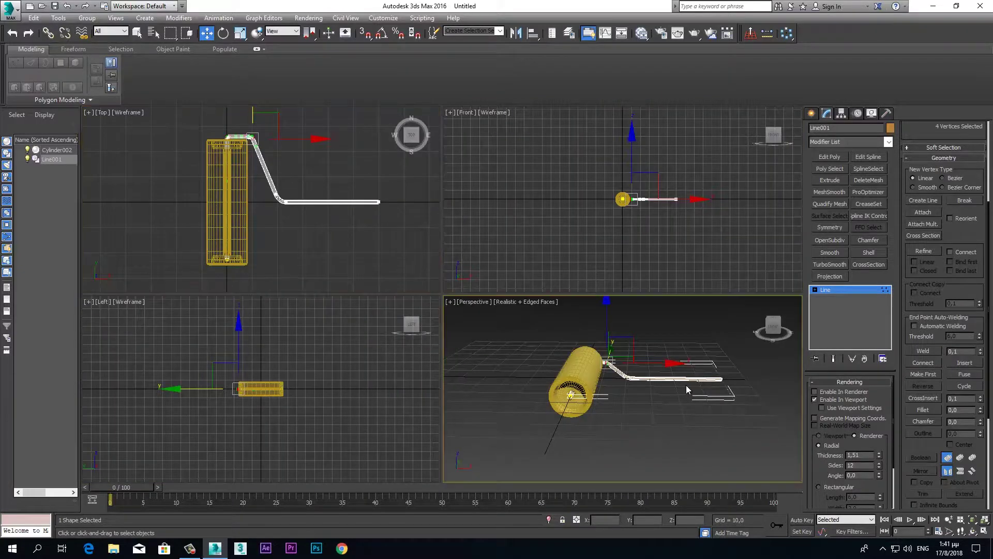
pyautogui.hotkey('alt', 'w')
pyautogui.moveTo(683, 383)
pyautogui.keyDown('alt'); pyautogui.mouseDown(button='middle')
pyautogui.moveTo(597, 397)
pyautogui.moveTo(678, 383)
pyautogui.mouseUp(button='middle'); pyautogui.keyUp('alt')
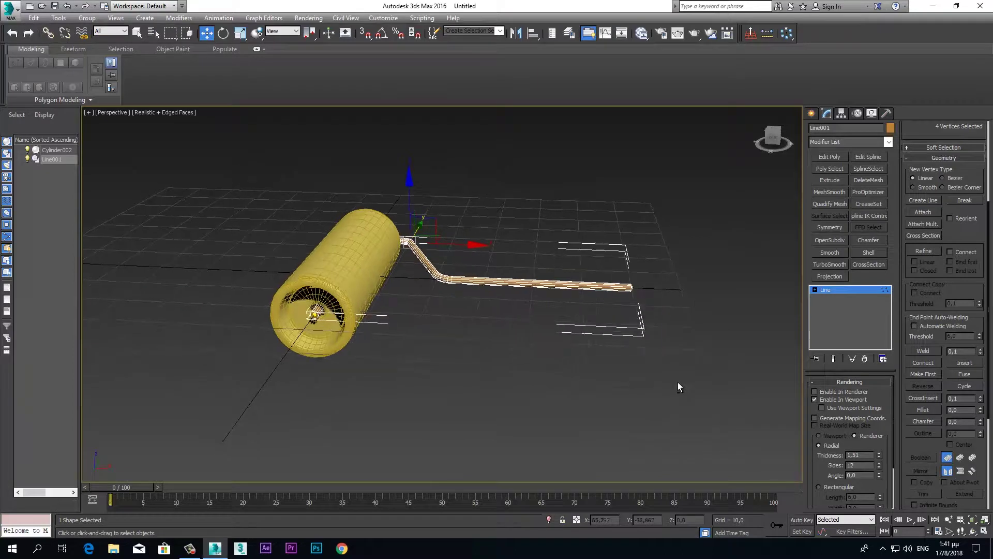
pyautogui.click(630, 287)
pyautogui.moveTo(674, 292); pyautogui.dragTo(716, 292)
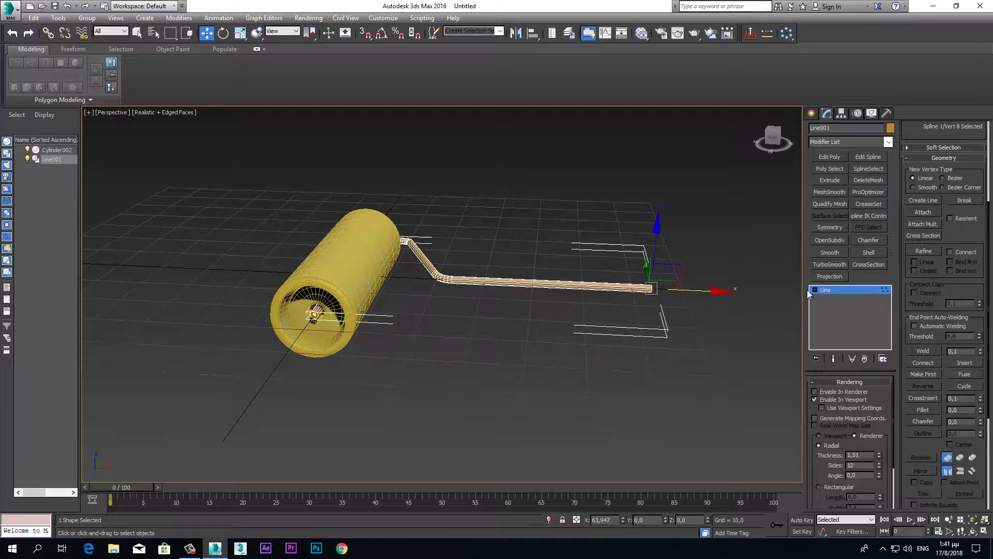
pyautogui.rightClick(635, 291)
pyautogui.moveTo(654, 392)
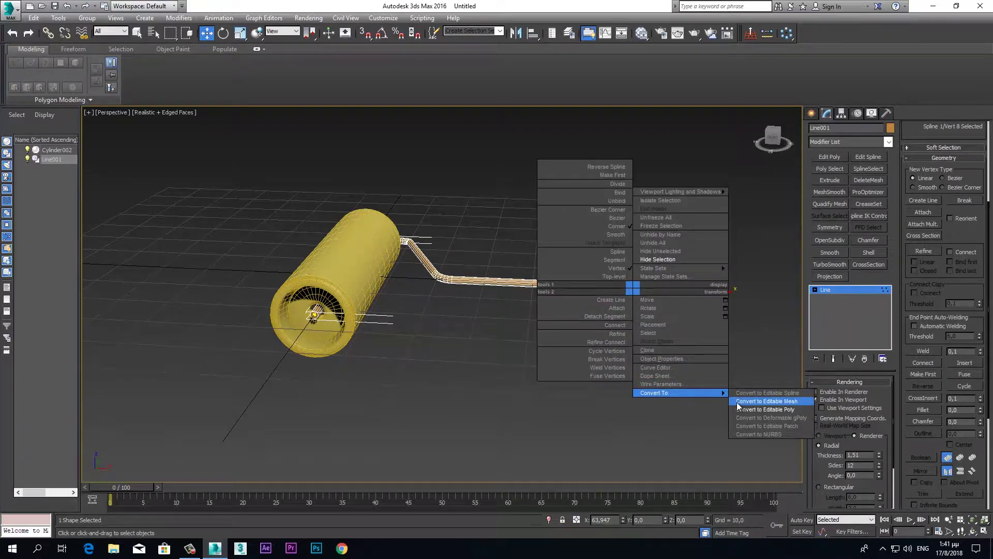
# Convert the handle to Editable Poly and connect an edge loop slid -38 near its far end.
pyautogui.click(746, 408)
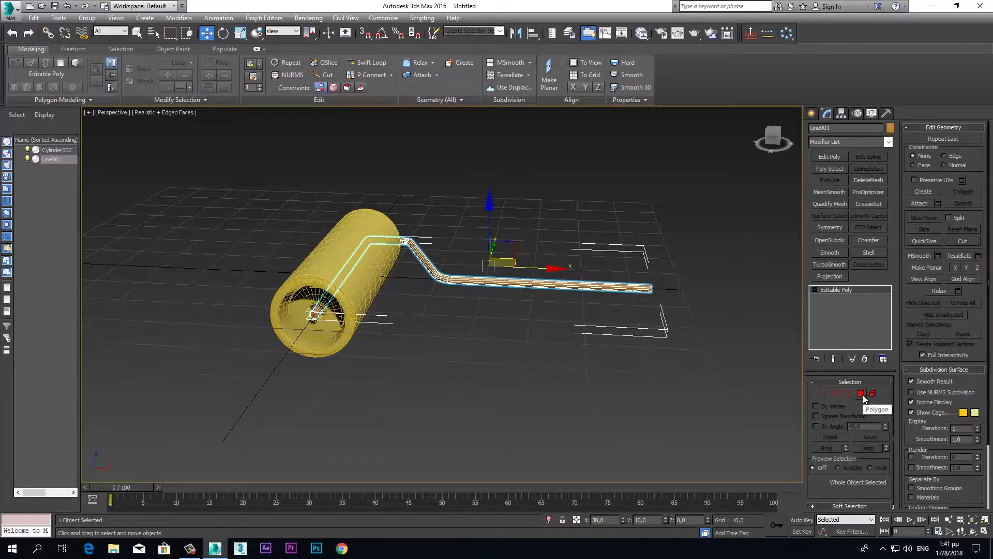
pyautogui.press('2')
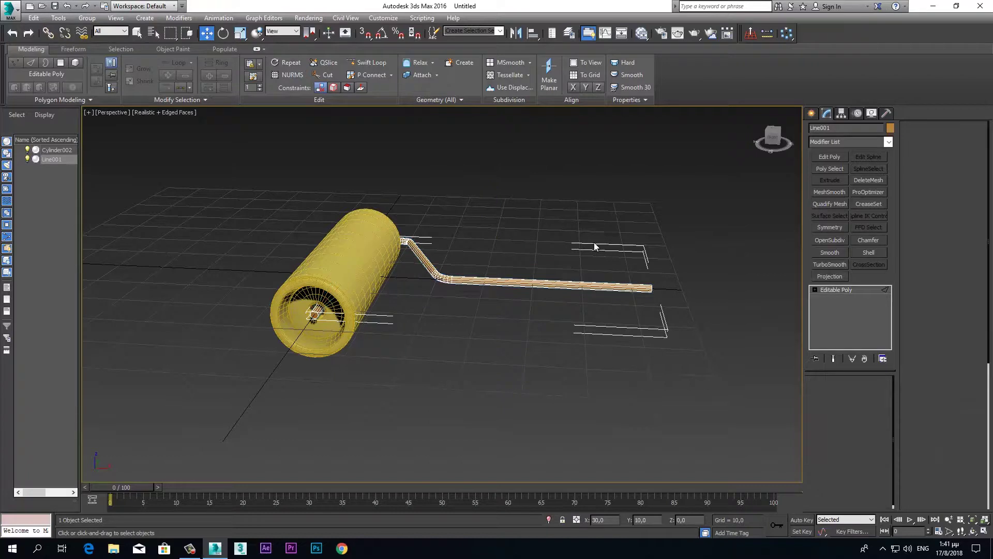
pyautogui.doubleClick(575, 284)
pyautogui.rightClick(563, 294)
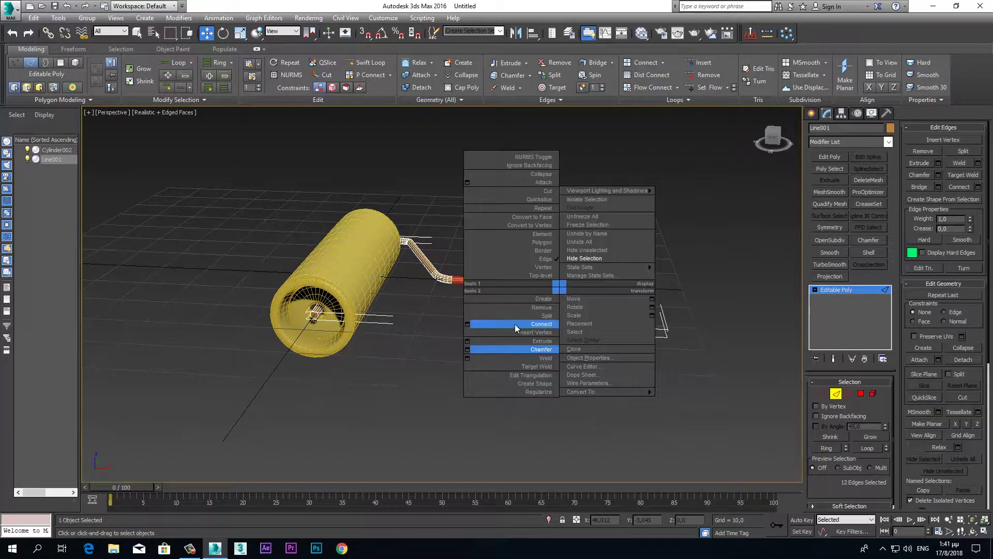
pyautogui.click(468, 324)
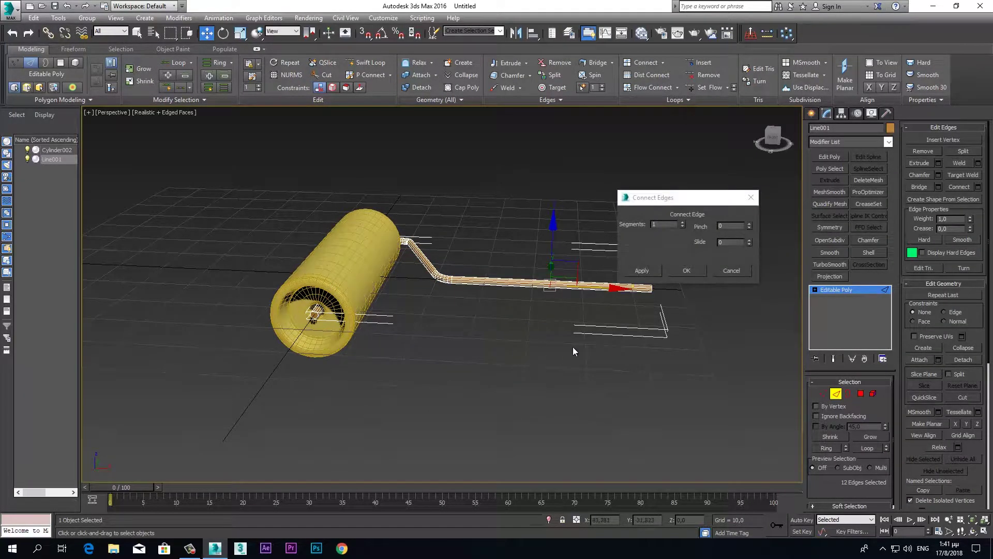
pyautogui.moveTo(749, 244); pyautogui.dragTo(749, 263)
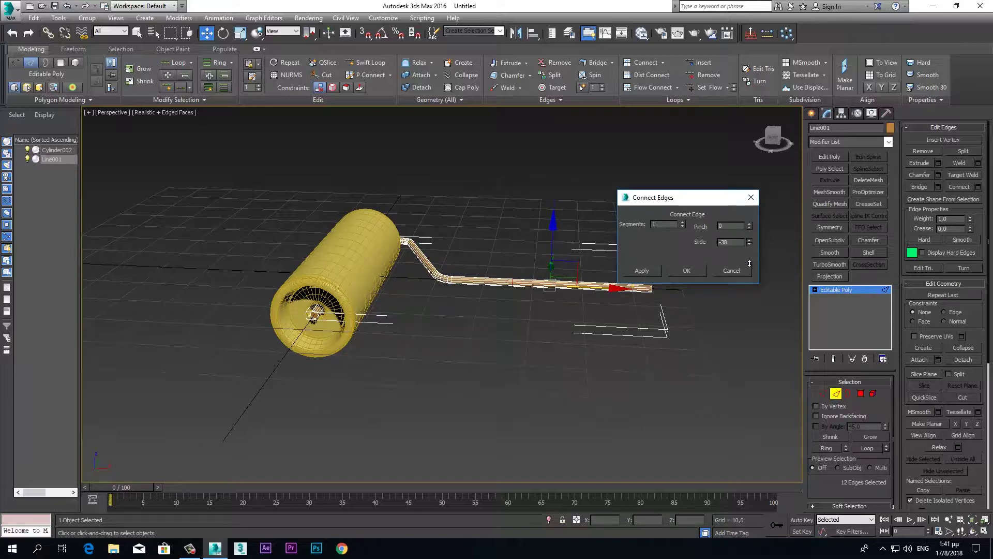
pyautogui.click(697, 269)
pyautogui.press('4')
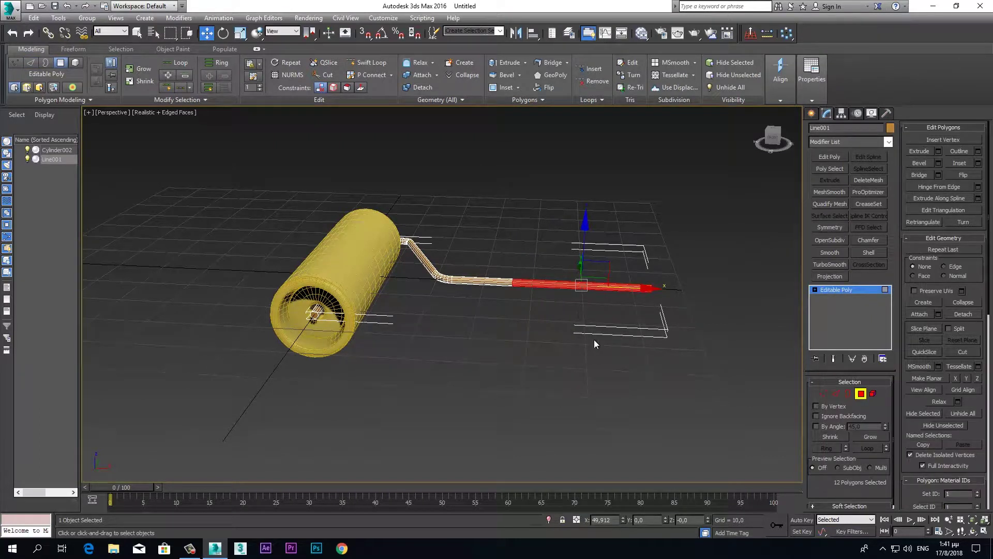
pyautogui.rightClick(594, 289)
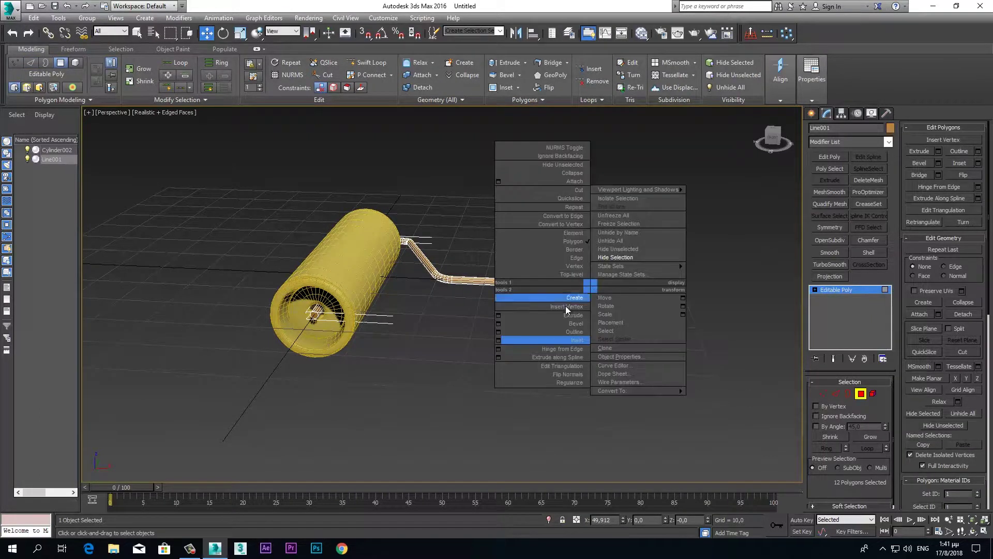
# Extrude the grip-end polygons along Local Normal with an extrusion height of about 1.872.
pyautogui.click(499, 315)
pyautogui.click(638, 233)
pyautogui.moveTo(738, 227); pyautogui.dragTo(737, 270)
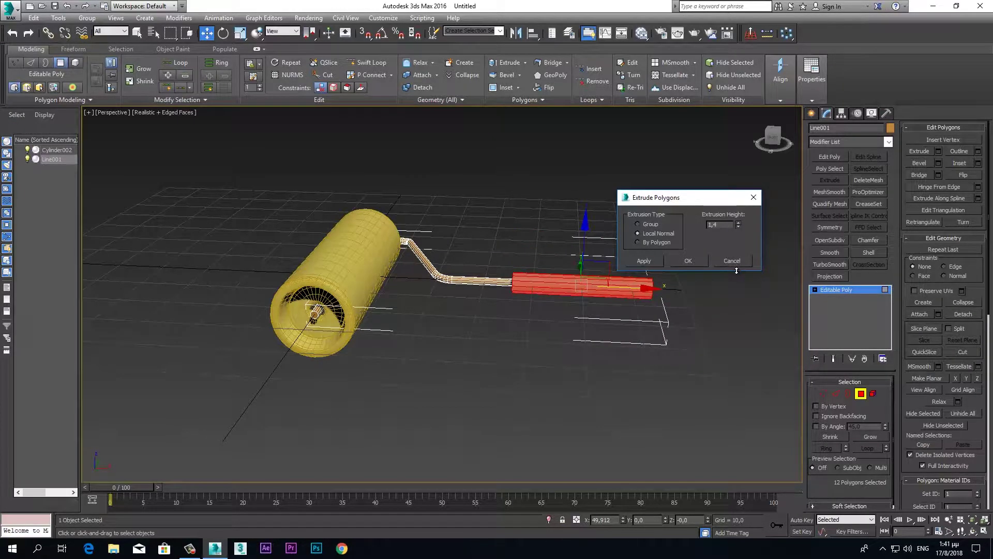
pyautogui.moveTo(736, 271); pyautogui.dragTo(736, 269)
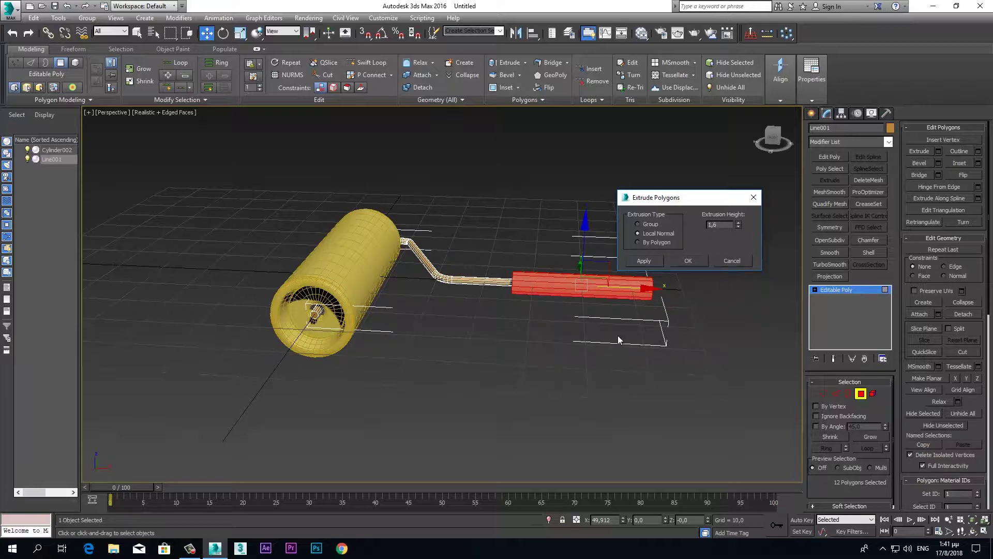
pyautogui.moveTo(637, 318)
pyautogui.keyDown('alt'); pyautogui.mouseDown(button='middle')
pyautogui.moveTo(628, 355)
pyautogui.moveTo(644, 343)
pyautogui.moveTo(573, 336)
pyautogui.moveTo(585, 332)
pyautogui.mouseUp(button='middle'); pyautogui.keyUp('alt')
pyautogui.moveTo(737, 223); pyautogui.dragTo(737, 217)
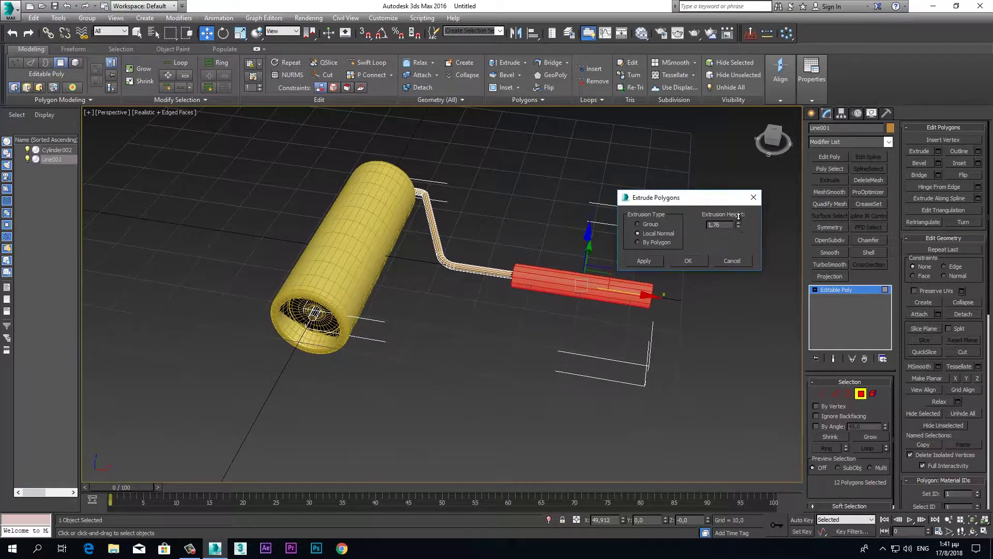
pyautogui.click(688, 261)
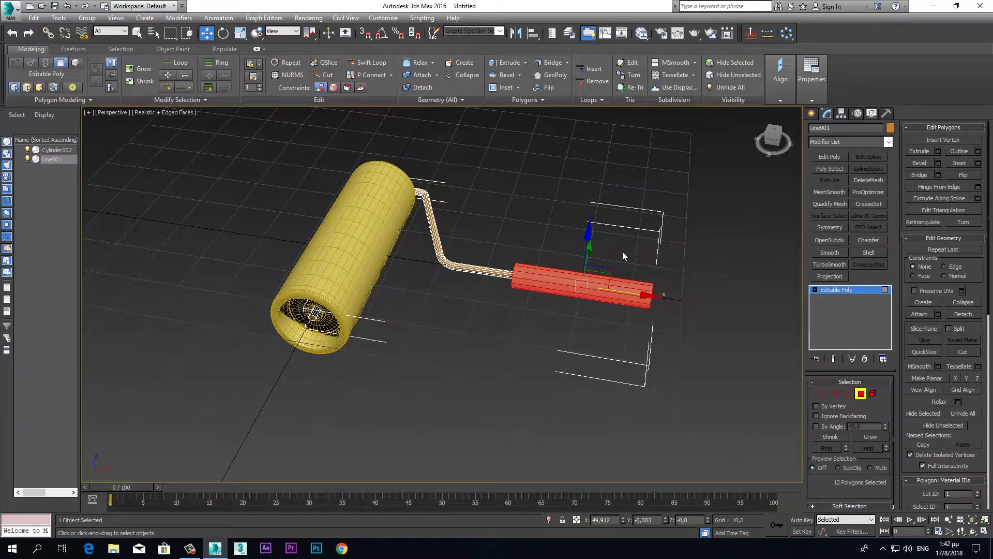
pyautogui.moveTo(554, 357)
pyautogui.keyDown('alt'); pyautogui.mouseDown(button='middle')
pyautogui.moveTo(577, 340)
pyautogui.moveTo(577, 348)
pyautogui.mouseUp(button='middle'); pyautogui.keyUp('alt')
pyautogui.click(836, 395)
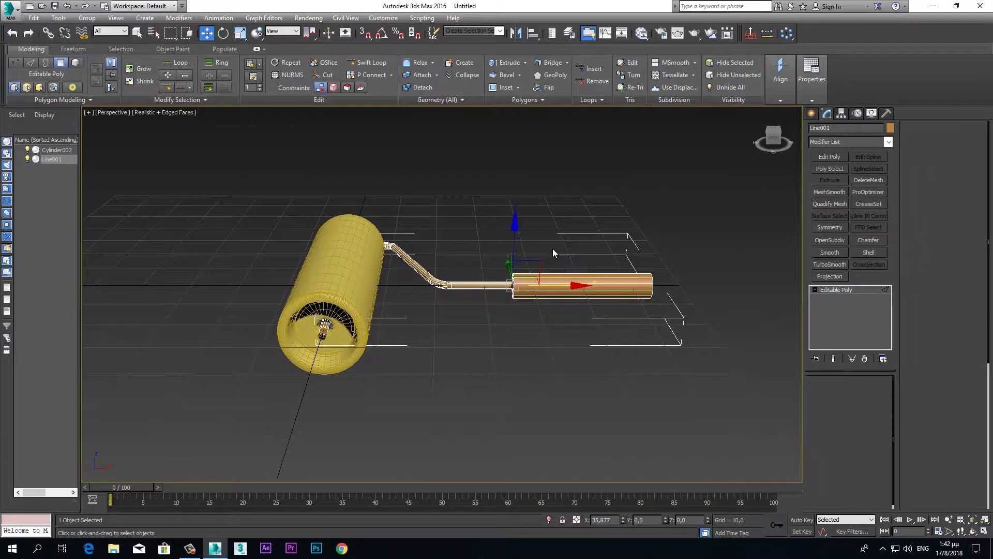
pyautogui.scroll(2, 568, 310)
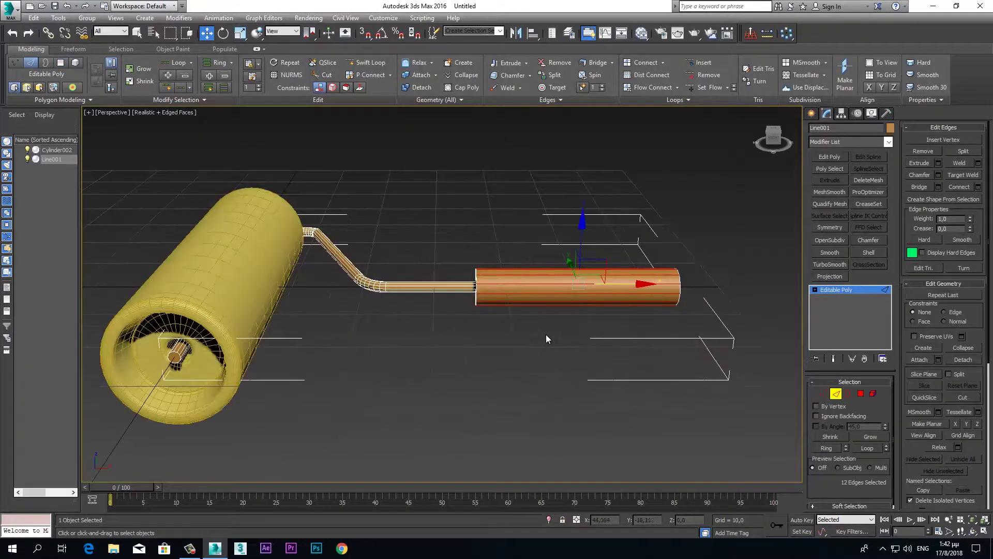
# Connect the grip's edges with 7 segments, ringing the thick grip with evenly spaced loops.
pyautogui.rightClick(558, 308)
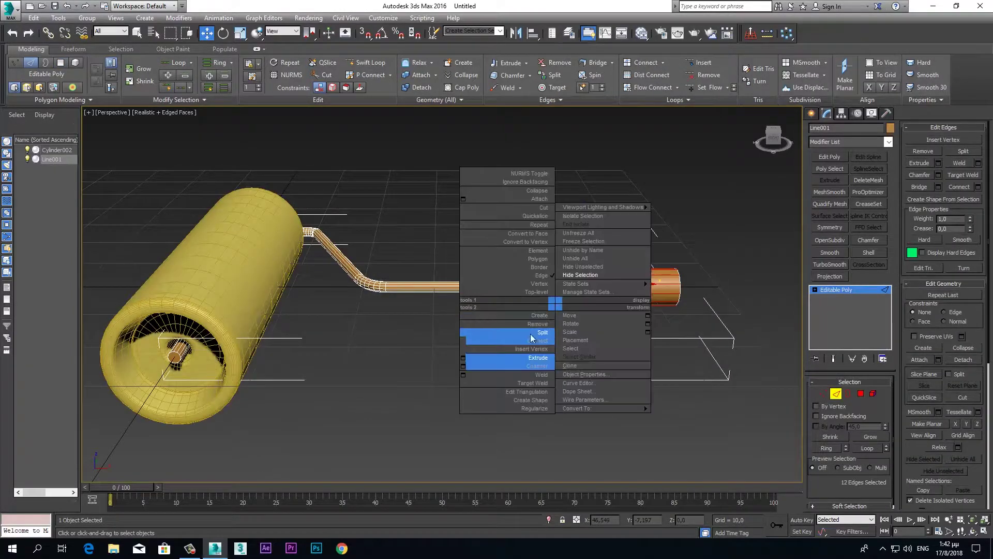
pyautogui.click(463, 341)
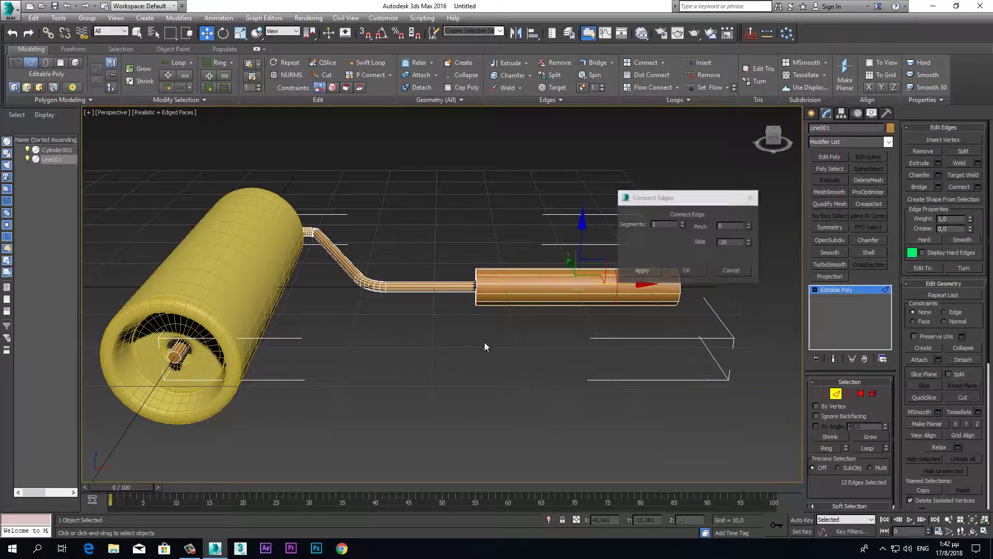
pyautogui.click(683, 222)
pyautogui.click(683, 223)
pyautogui.click(683, 223)
pyautogui.click(682, 222)
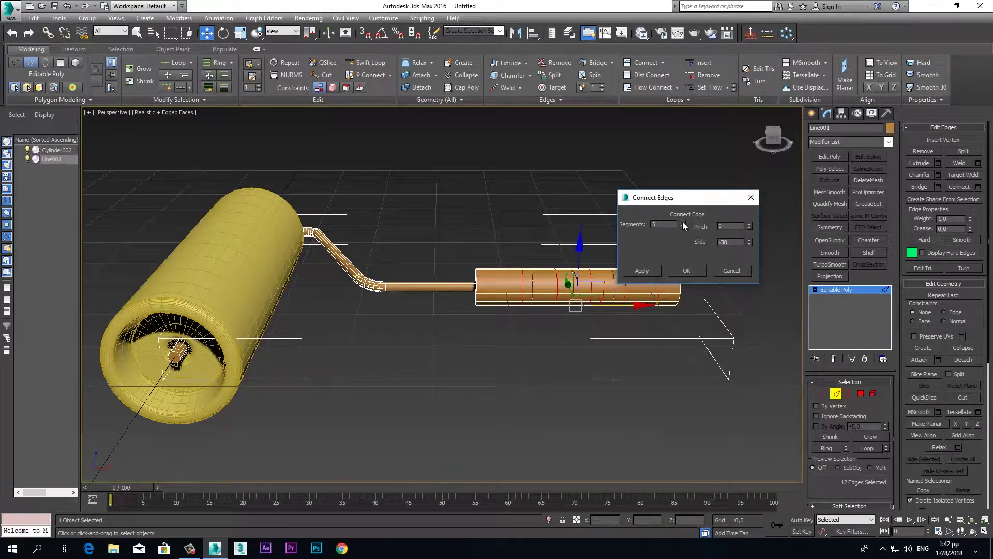
pyautogui.click(683, 222)
pyautogui.click(682, 223)
pyautogui.click(687, 271)
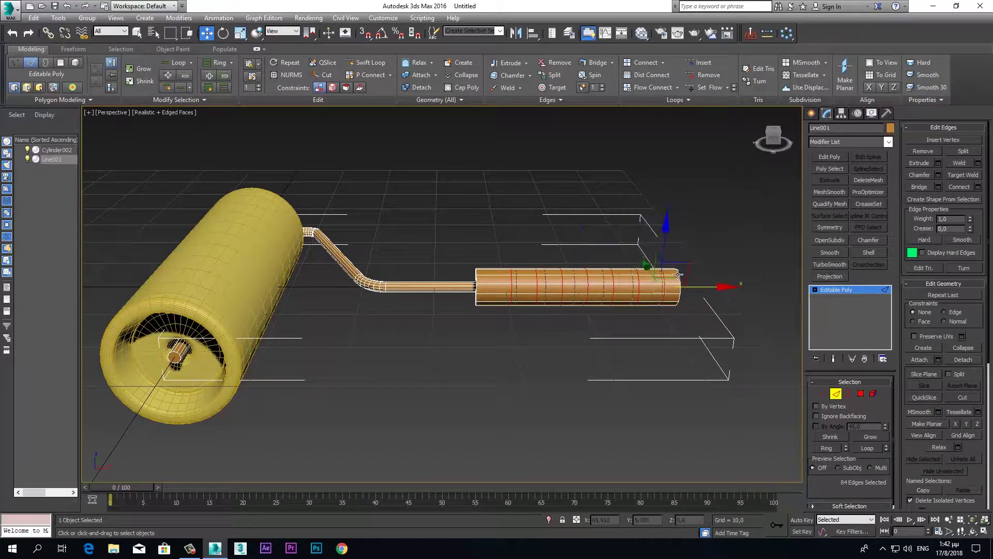
pyautogui.moveTo(600, 306)
pyautogui.keyDown('alt'); pyautogui.mouseDown(button='middle')
pyautogui.moveTo(574, 314)
pyautogui.moveTo(594, 299)
pyautogui.mouseUp(button='middle'); pyautogui.keyUp('alt')
pyautogui.rightClick(595, 298)
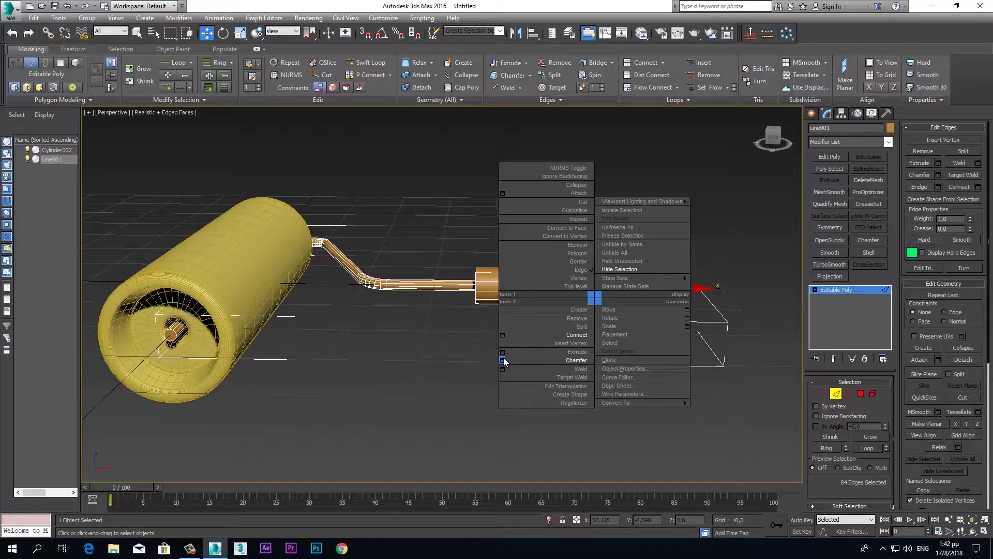
# Chamfer the grip's edge loops with amount 0.22 and 2 segments.
pyautogui.click(503, 360)
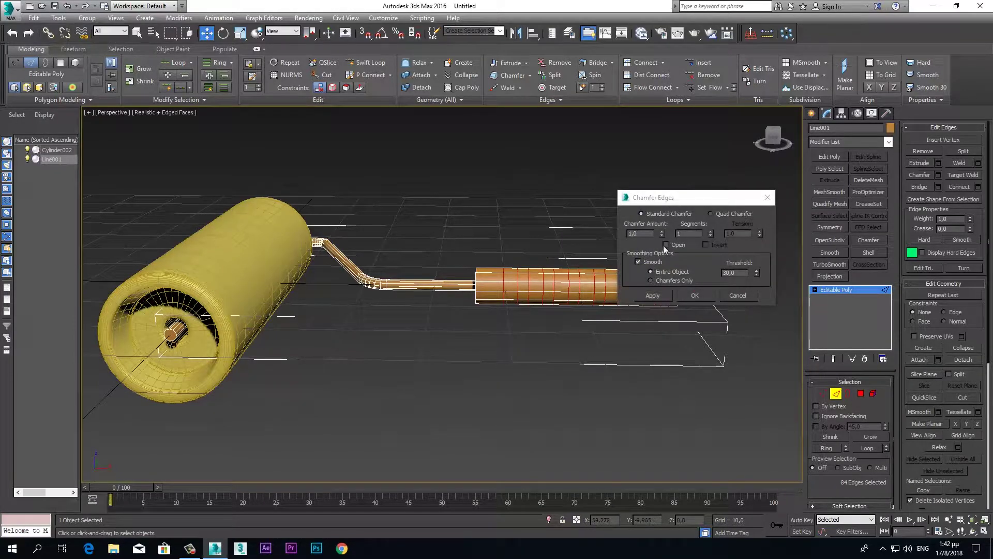
pyautogui.moveTo(662, 234); pyautogui.dragTo(659, 273)
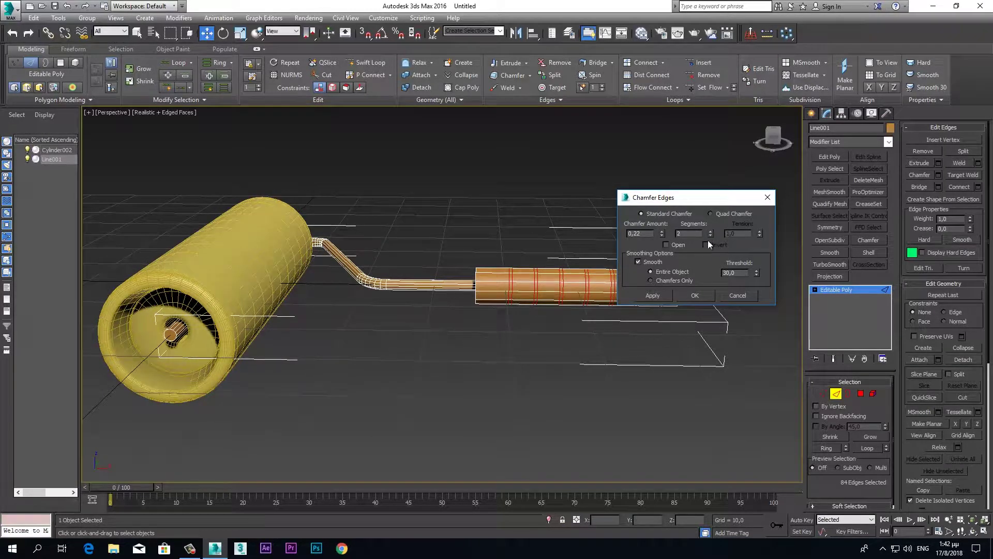
pyautogui.moveTo(586, 340); pyautogui.dragTo(565, 363, button='middle')
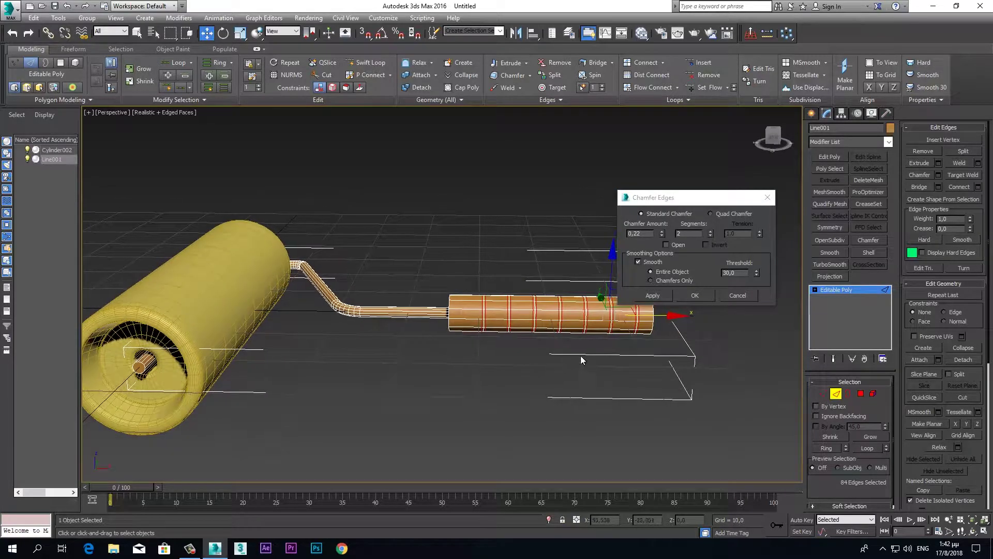
pyautogui.click(695, 295)
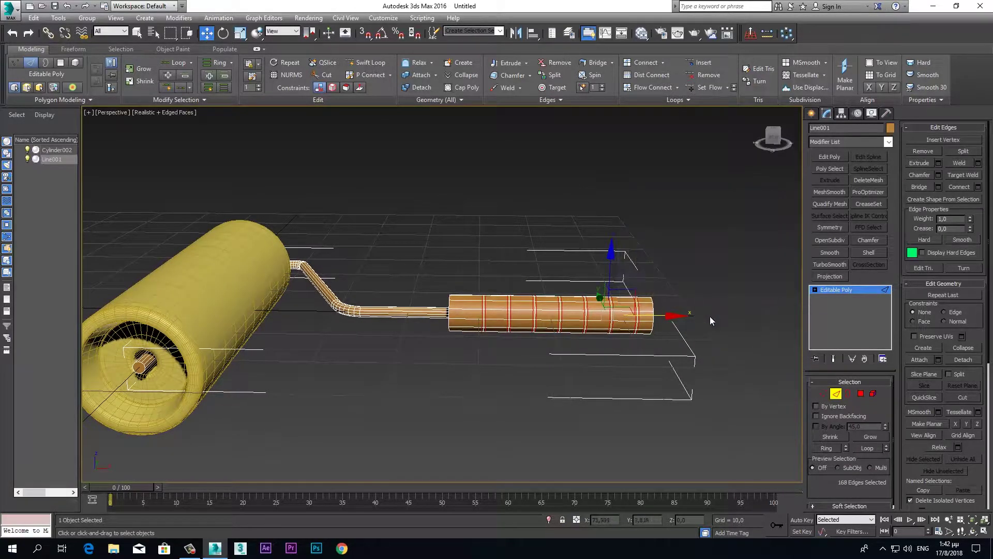
pyautogui.click(861, 394)
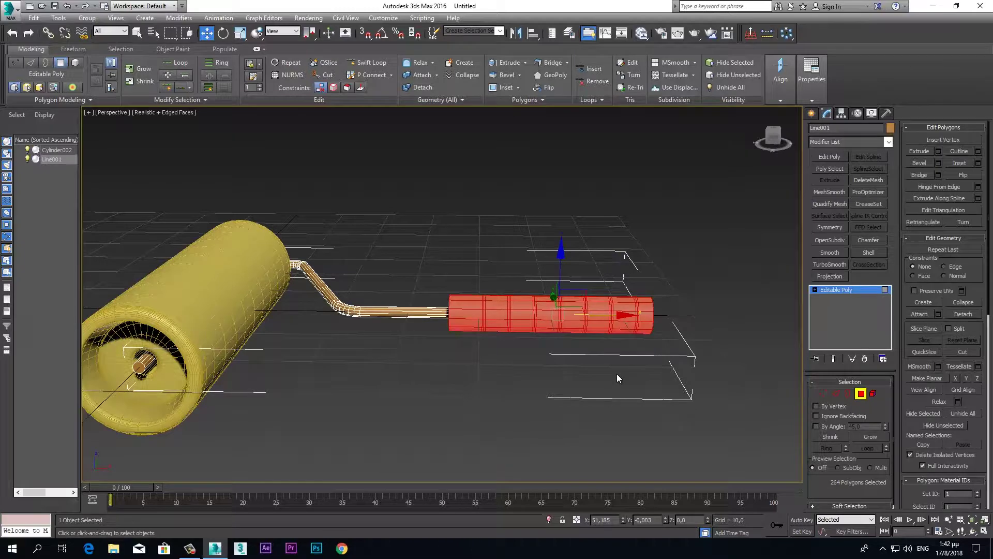
# In the enlarged front view, select the 12 edges of the grip's first section for Connect Edges.
pyautogui.hotkey('alt', 'w')
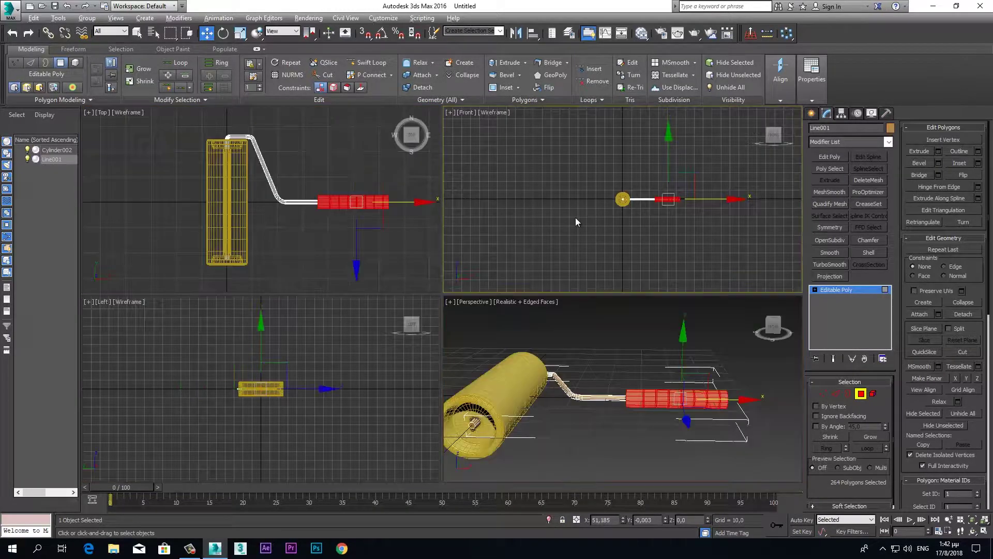
pyautogui.hotkey('alt', 'w')
pyautogui.scroll(3, 524, 338)
pyautogui.scroll(2, 510, 355)
pyautogui.scroll(3, 539, 275)
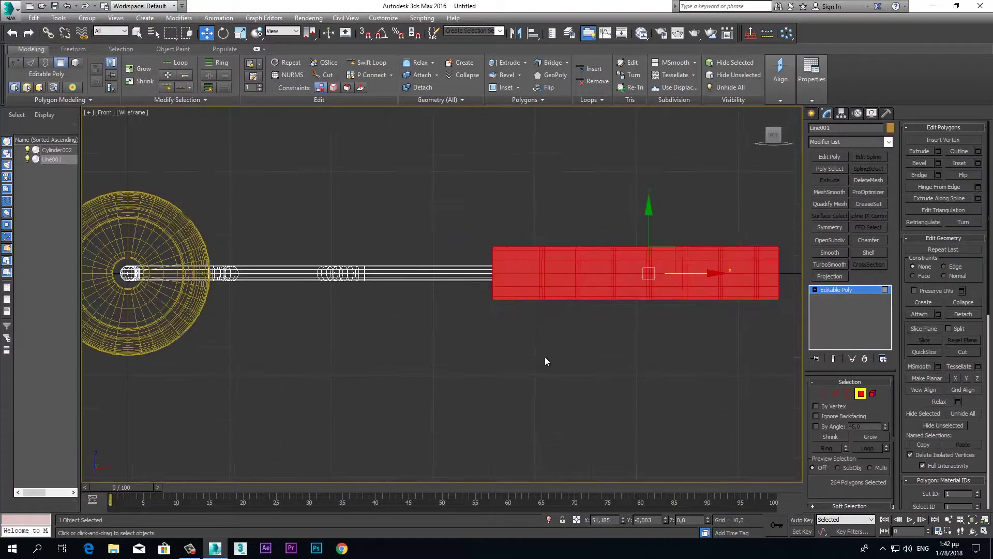
pyautogui.moveTo(550, 334); pyautogui.dragTo(558, 342, button='middle')
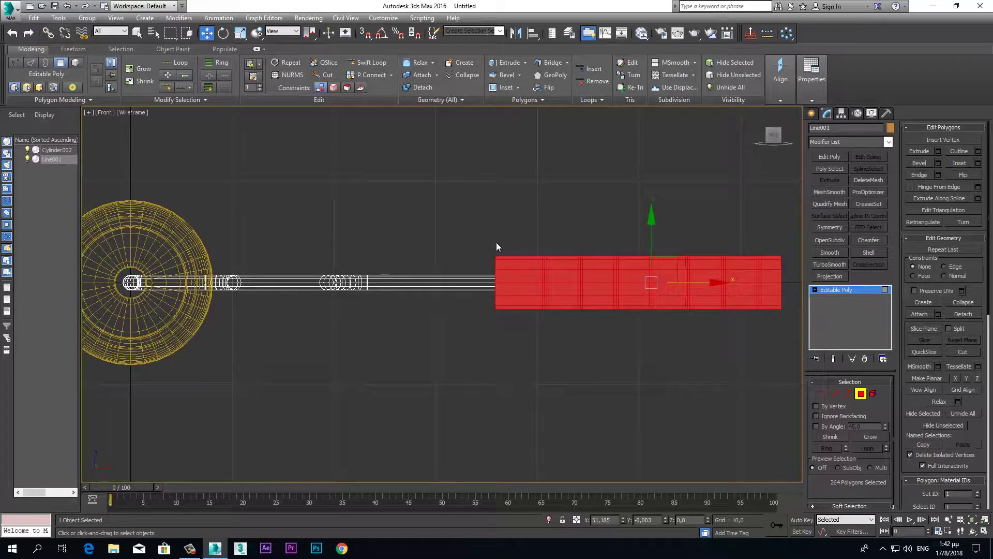
pyautogui.click(861, 393)
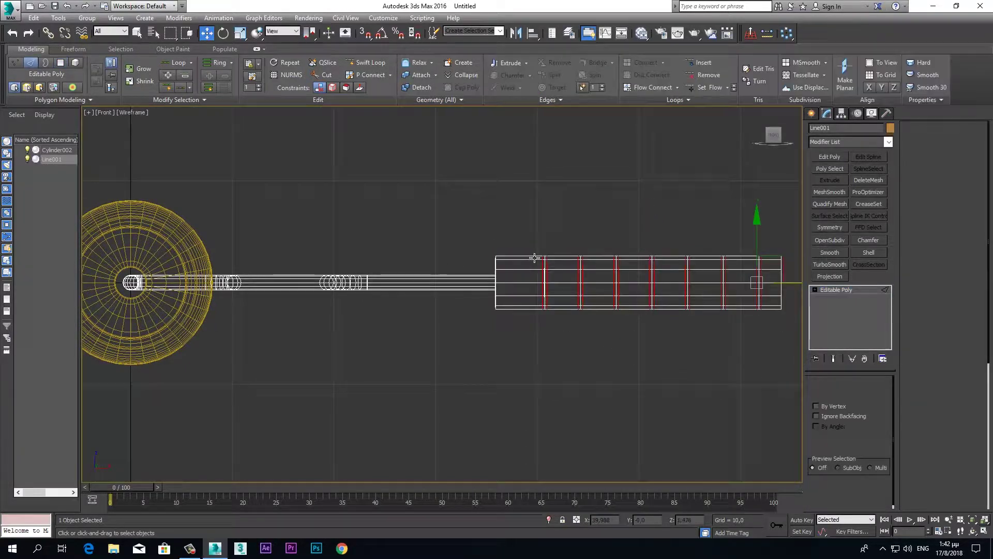
pyautogui.moveTo(526, 207); pyautogui.dragTo(506, 361)
pyautogui.rightClick(513, 300)
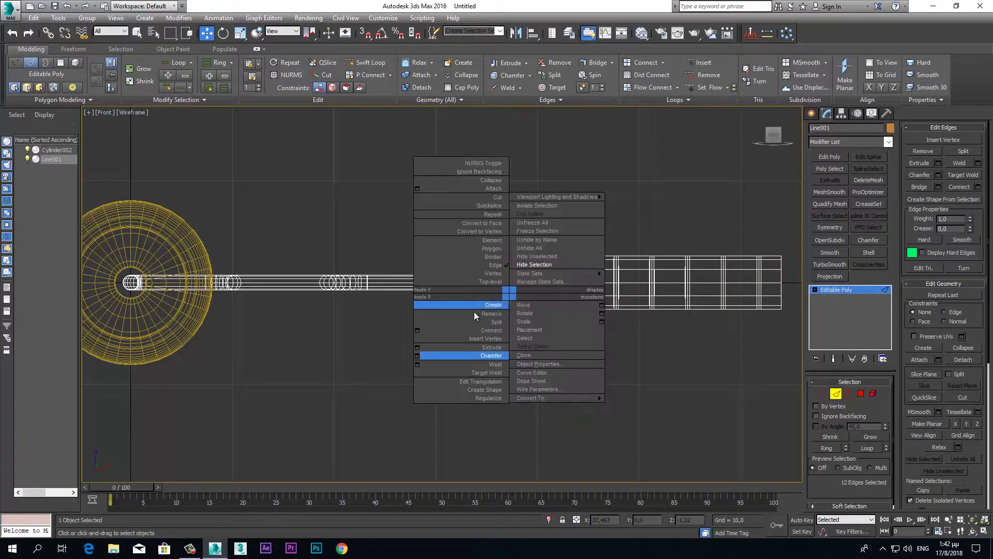
pyautogui.click(417, 330)
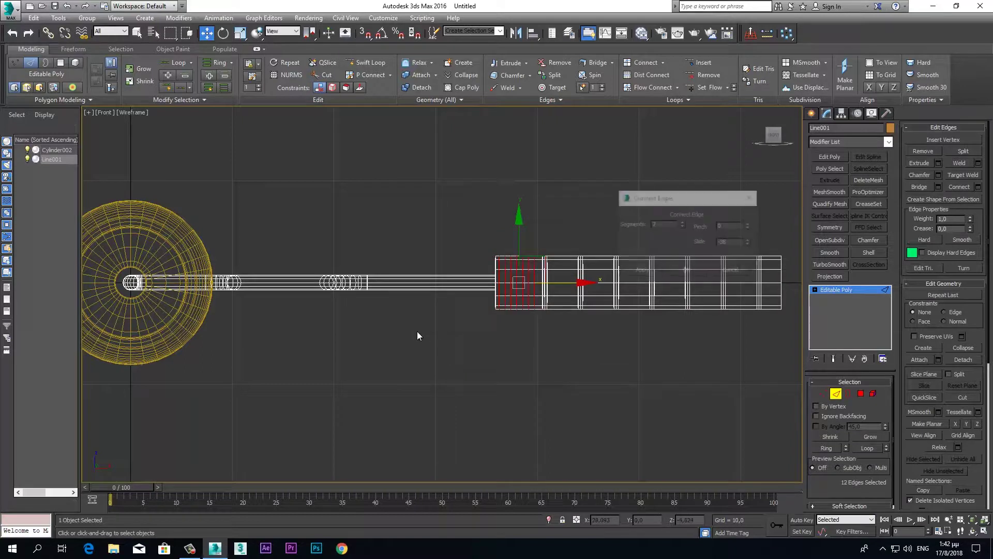
# Connect a single edge loop slid about -66 toward the first section's left end.
pyautogui.rightClick(683, 225)
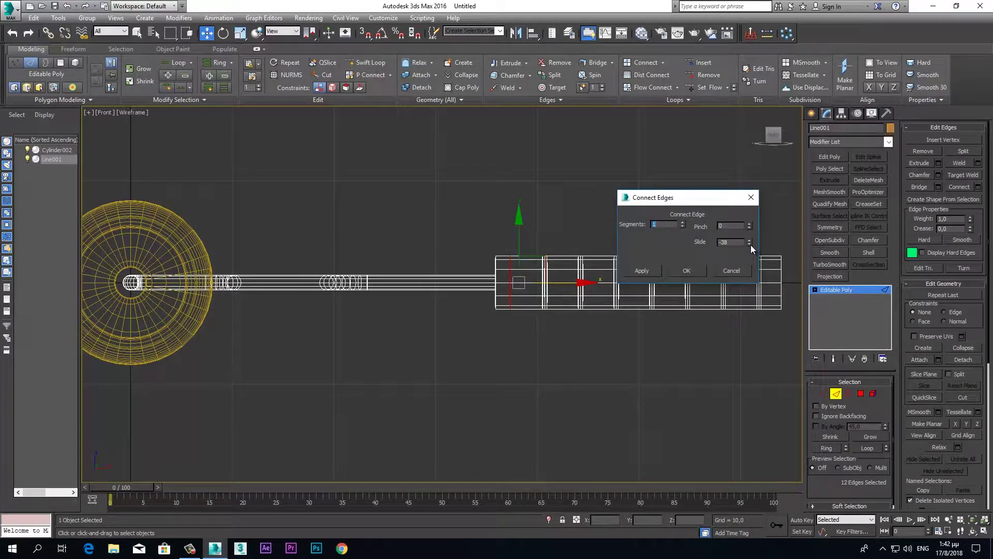
pyautogui.moveTo(751, 244); pyautogui.dragTo(747, 257)
pyautogui.moveTo(746, 257); pyautogui.dragTo(746, 259)
pyautogui.click(692, 271)
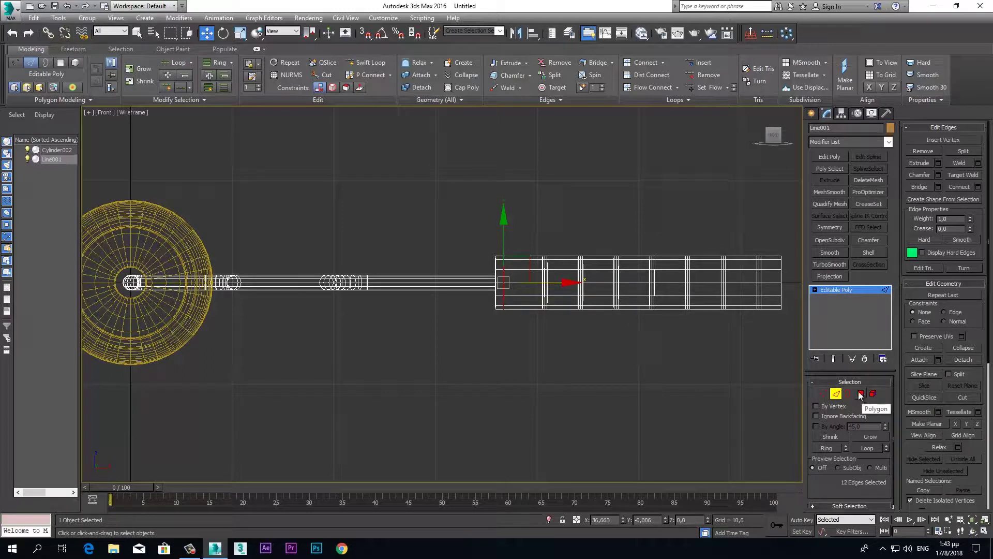
# Chamfer the new edge loop with amount 0.22 and 2 segments.
pyautogui.rightClick(515, 279)
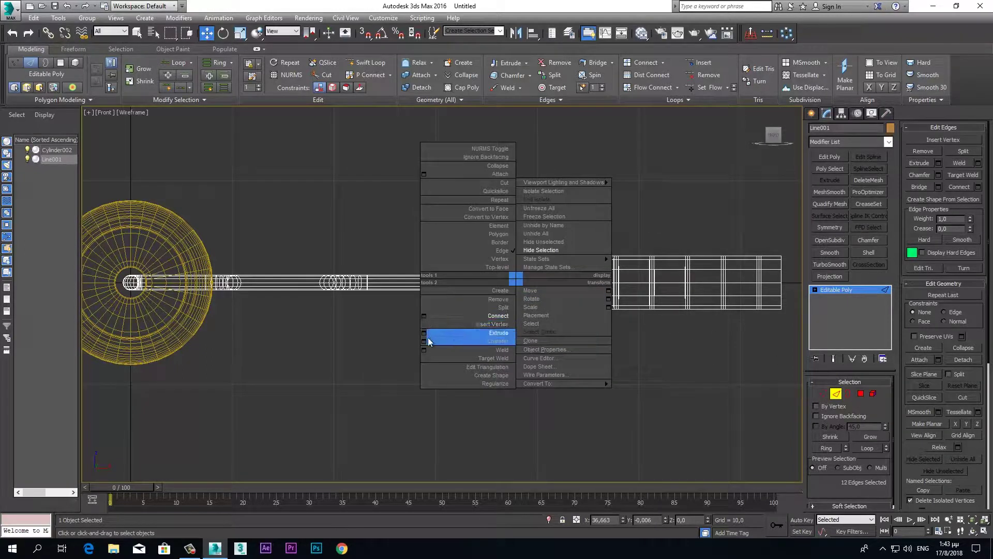
pyautogui.click(425, 341)
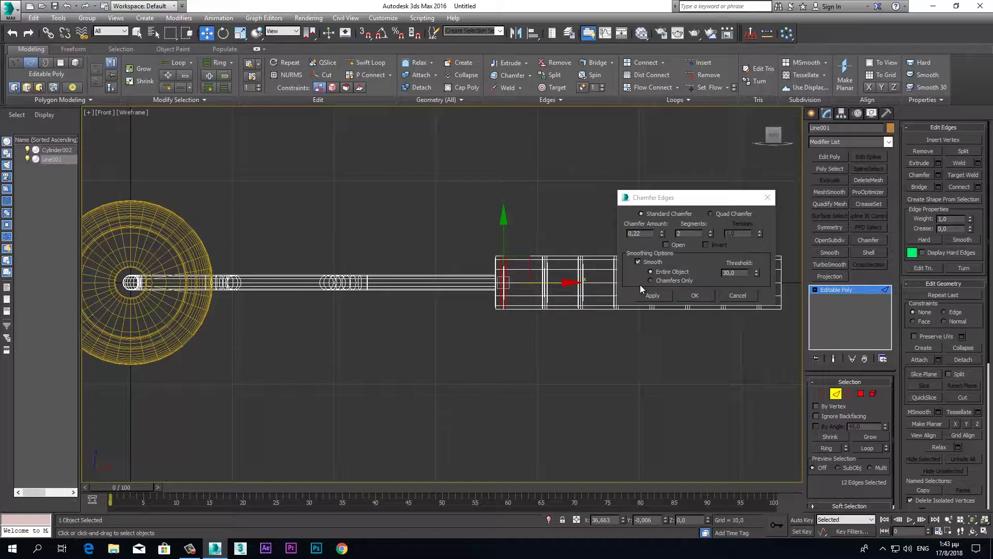
pyautogui.click(695, 295)
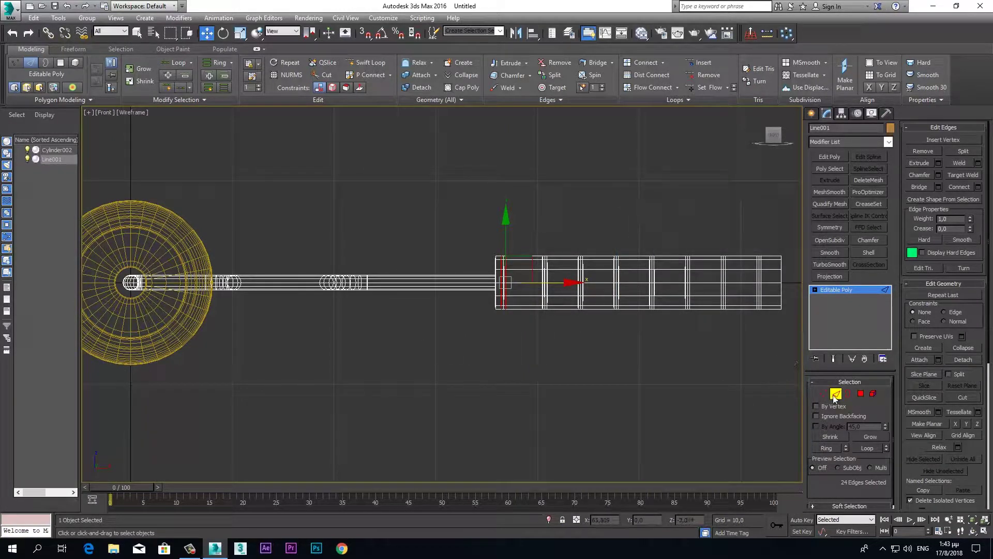
pyautogui.click(862, 396)
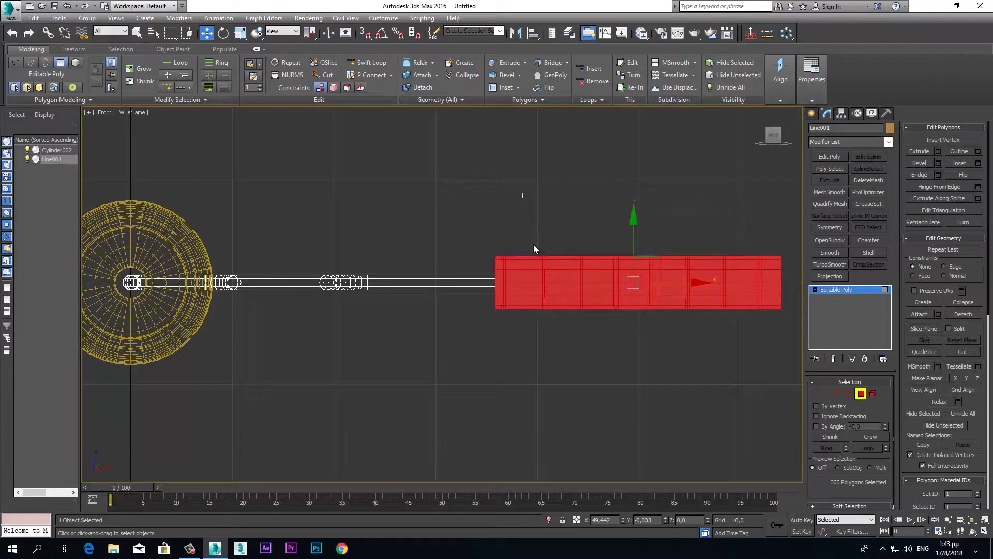
# Select the 84 grip-section polygons, excluding the far end, then show all four viewports.
pyautogui.moveTo(524, 198); pyautogui.dragTo(548, 324)
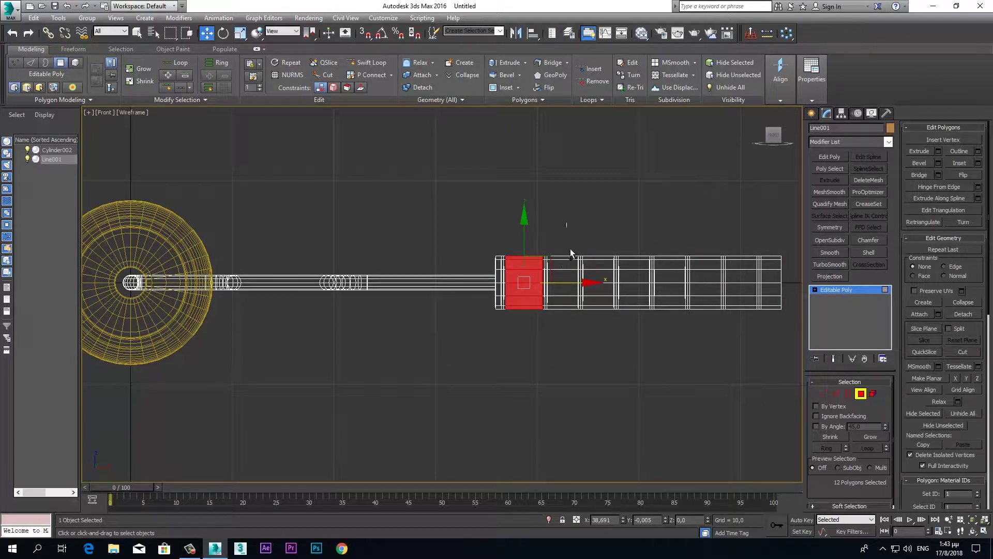
pyautogui.keyDown('ctrl'); pyautogui.moveTo(570, 252); pyautogui.dragTo(567, 293); pyautogui.keyUp('ctrl')
pyautogui.moveTo(600, 346)
pyautogui.keyDown('ctrl'); pyautogui.mouseDown()
pyautogui.moveTo(596, 217)
pyautogui.moveTo(633, 363)
pyautogui.mouseUp(); pyautogui.keyUp('ctrl')
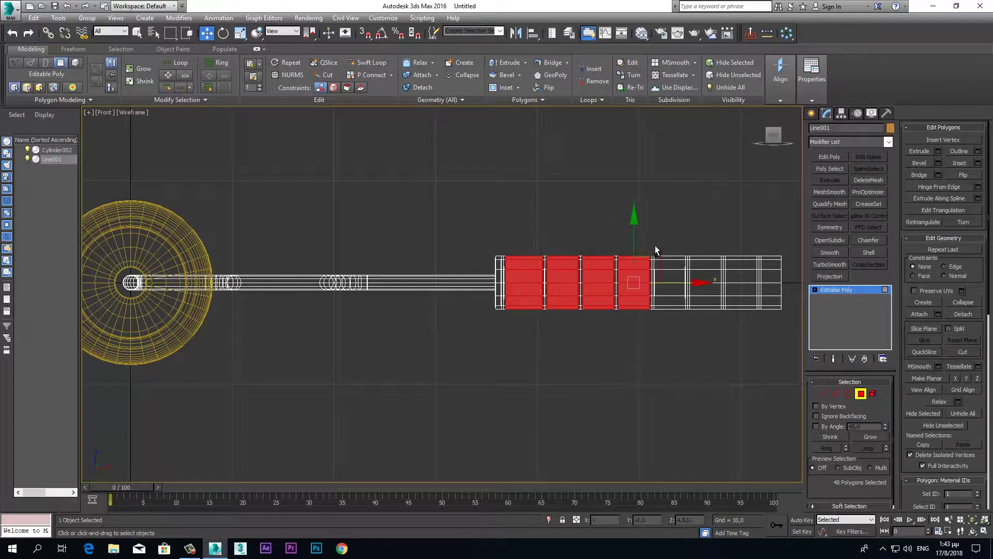
pyautogui.keyDown('ctrl'); pyautogui.moveTo(672, 329); pyautogui.dragTo(673, 334); pyautogui.keyUp('ctrl')
pyautogui.keyDown('ctrl'); pyautogui.moveTo(698, 216); pyautogui.dragTo(712, 353); pyautogui.keyUp('ctrl')
pyautogui.keyDown('ctrl'); pyautogui.moveTo(729, 216); pyautogui.dragTo(761, 361); pyautogui.keyUp('ctrl')
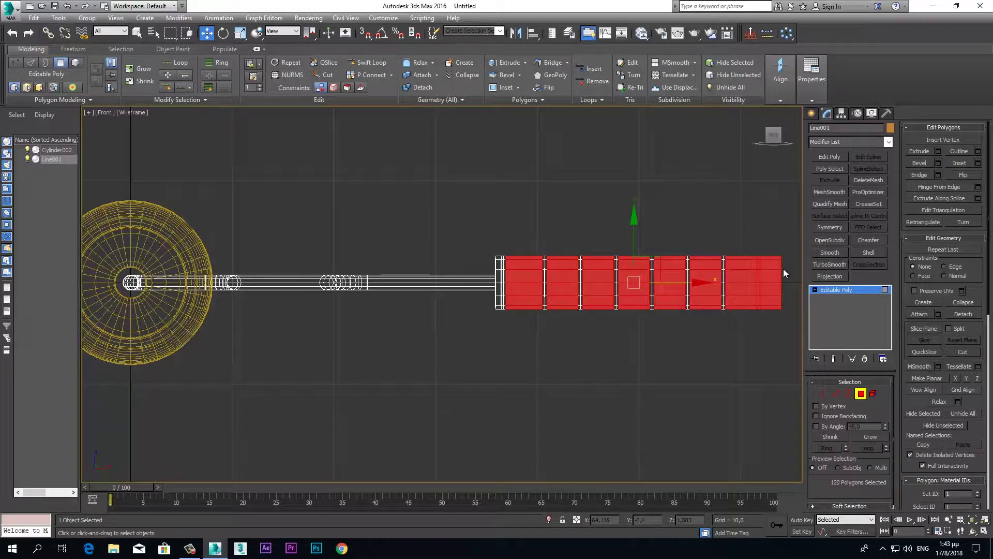
pyautogui.moveTo(734, 329); pyautogui.dragTo(657, 329, button='middle')
pyautogui.keyDown('ctrl'); pyautogui.moveTo(754, 200); pyautogui.dragTo(684, 342); pyautogui.keyUp('ctrl')
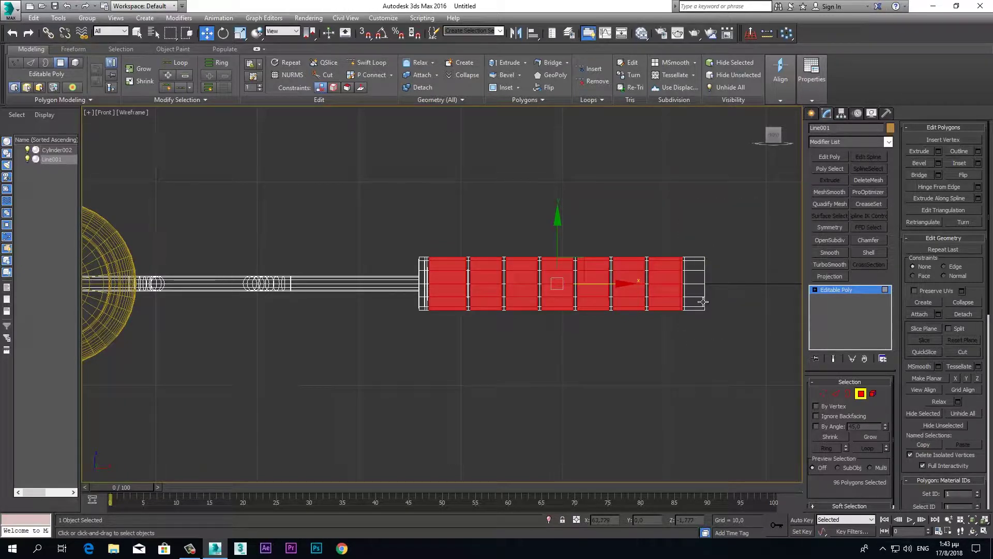
pyautogui.moveTo(685, 328); pyautogui.dragTo(684, 333)
pyautogui.hotkey('alt', 'w')
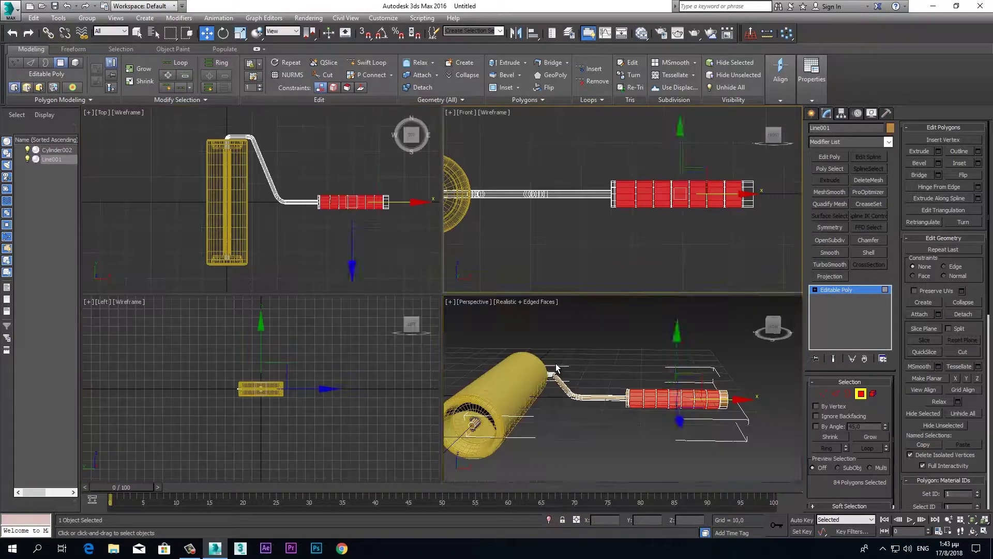
# Bevel the grip sections along Local Normal with Height -0.7 and Outline -1.0.
pyautogui.hotkey('alt', 'w')
pyautogui.scroll(2, 665, 408)
pyautogui.moveTo(609, 358); pyautogui.dragTo(583, 395, button='middle')
pyautogui.scroll(2, 583, 396)
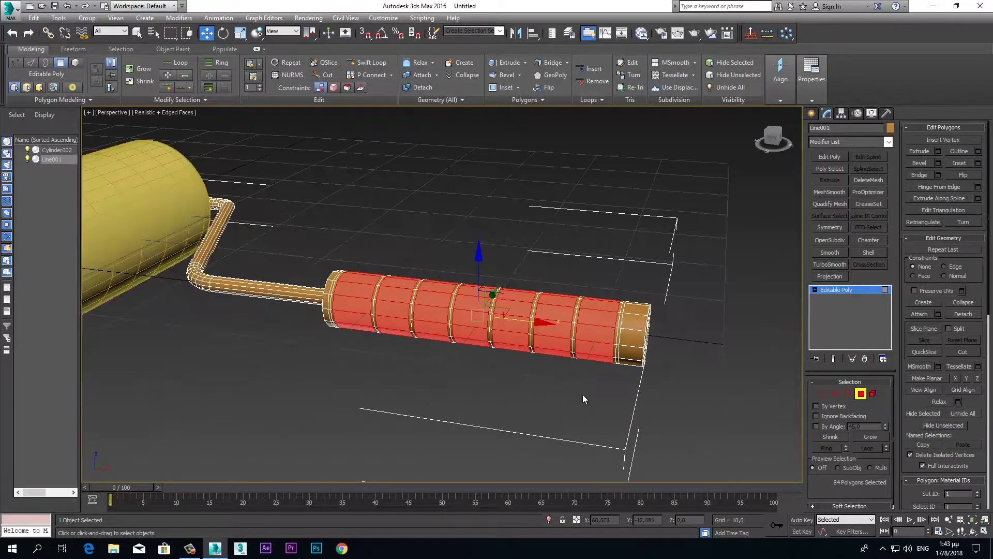
pyautogui.rightClick(578, 343)
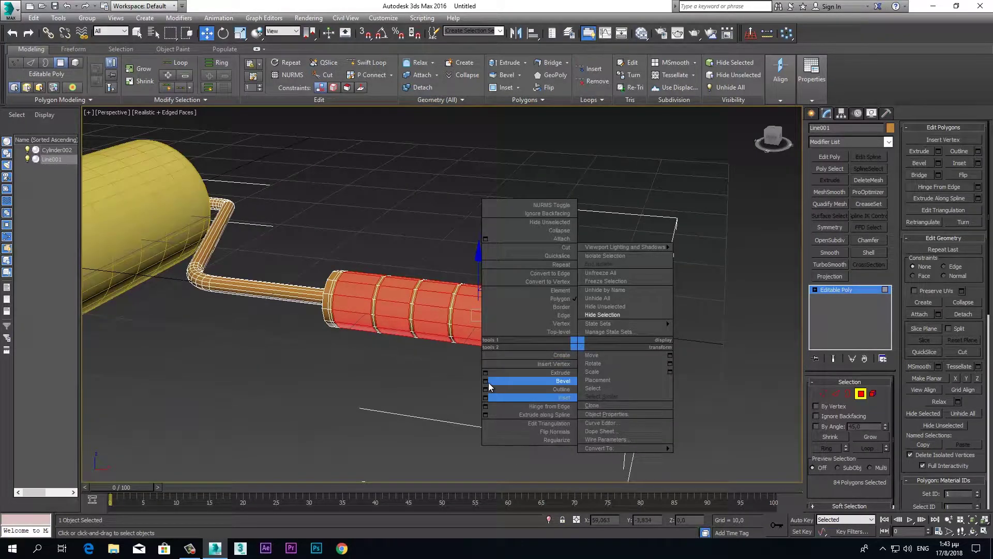
pyautogui.click(488, 383)
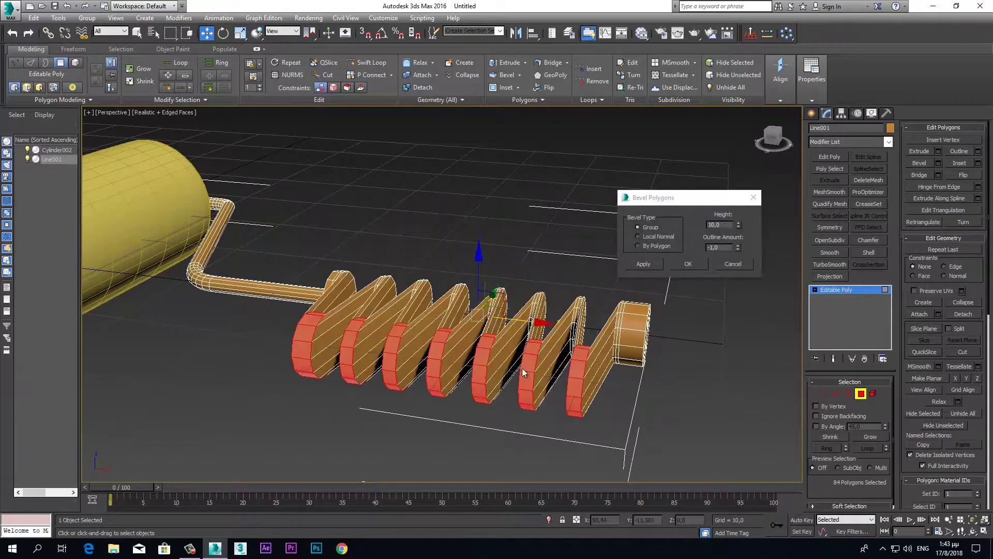
pyautogui.click(640, 236)
pyautogui.moveTo(738, 224); pyautogui.dragTo(727, 280)
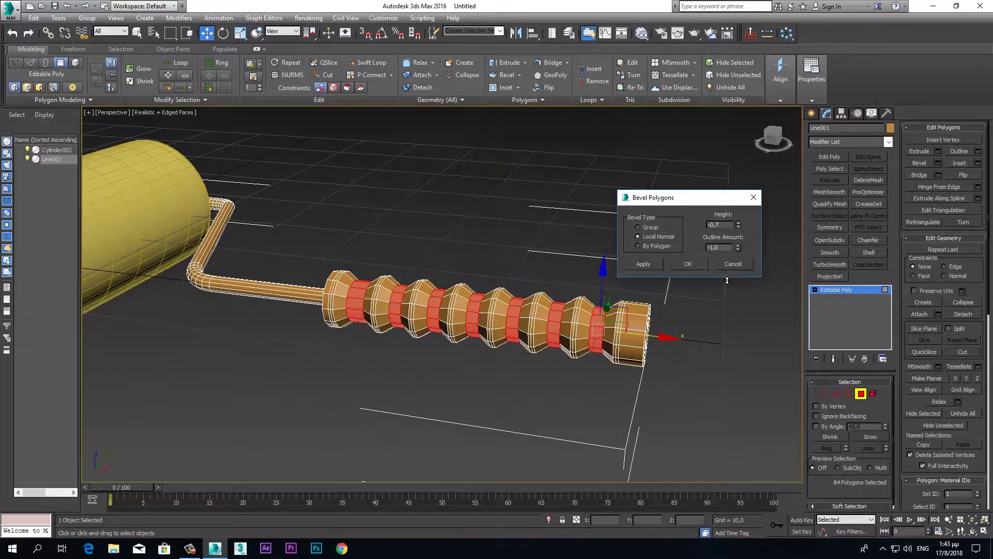
pyautogui.click(685, 265)
pyautogui.moveTo(638, 383)
pyautogui.keyDown('alt'); pyautogui.mouseDown(button='middle')
pyautogui.moveTo(595, 364)
pyautogui.moveTo(603, 373)
pyautogui.moveTo(581, 344)
pyautogui.mouseUp(button='middle'); pyautogui.keyUp('alt')
pyautogui.click(581, 345)
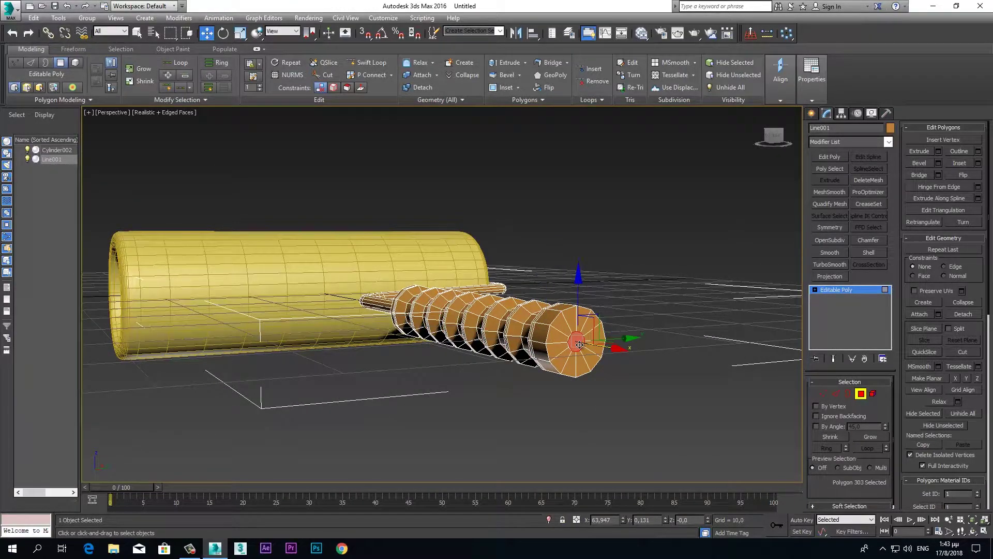
# Select the three centre polygons of the end cap and delete them.
pyautogui.scroll(3, 569, 346)
pyautogui.scroll(2, 562, 351)
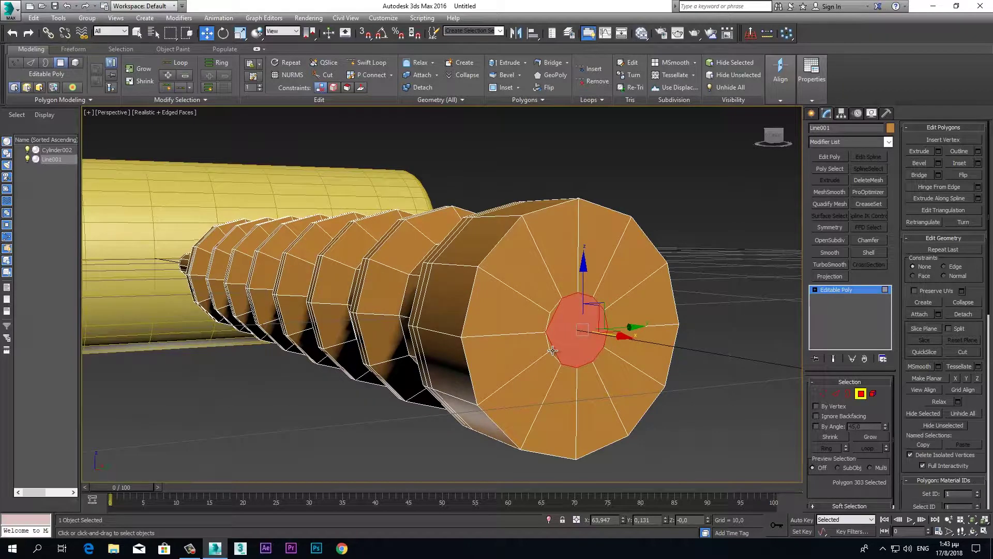
pyautogui.keyDown('ctrl'); pyautogui.click(553, 351); pyautogui.keyUp('ctrl')
pyautogui.keyDown('ctrl'); pyautogui.click(552, 322); pyautogui.keyUp('ctrl')
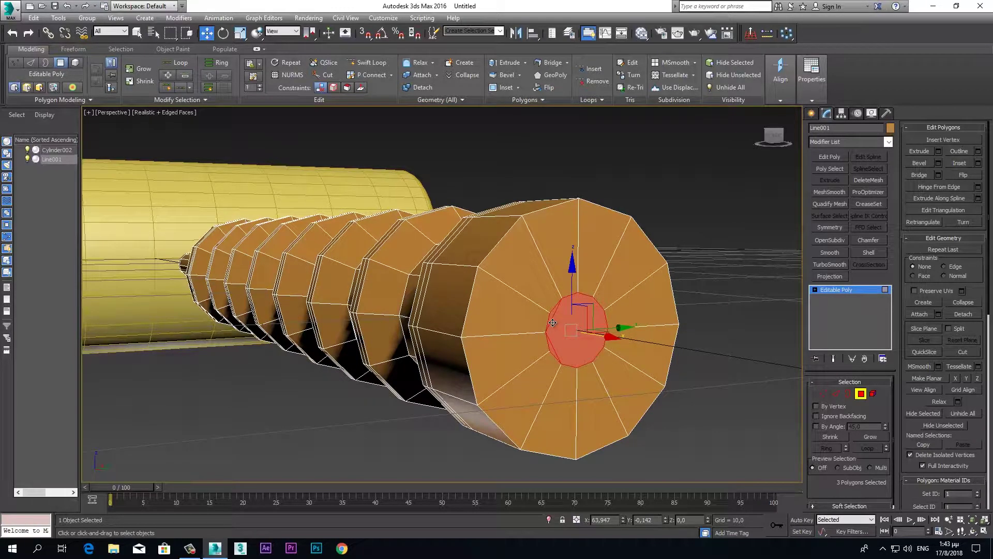
pyautogui.press('Delete')
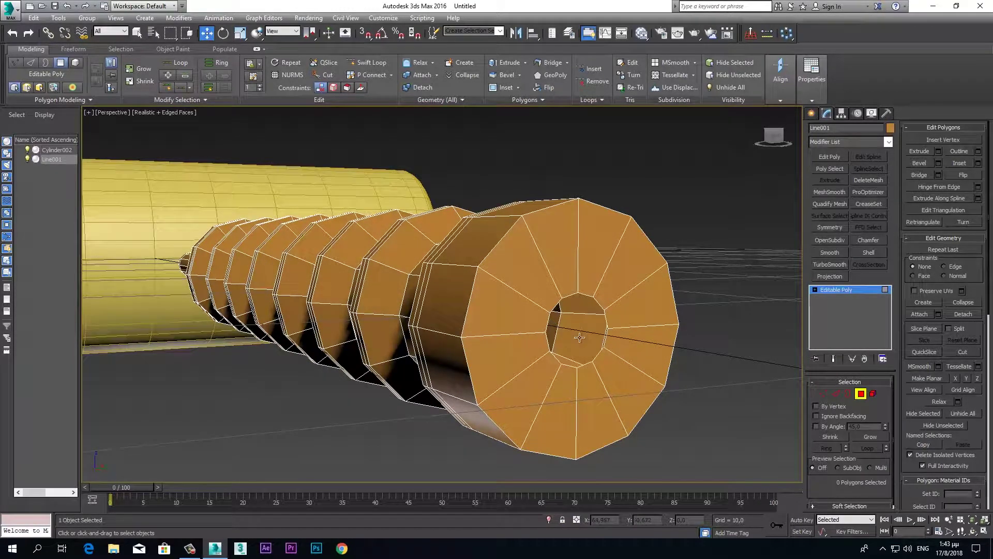
# In Border mode, select the 12-edge border loop of the new hole.
pyautogui.scroll(3, 581, 342)
pyautogui.moveTo(581, 342)
pyautogui.keyDown('alt'); pyautogui.mouseDown(button='middle')
pyautogui.moveTo(695, 368)
pyautogui.moveTo(651, 350)
pyautogui.mouseUp(button='middle'); pyautogui.keyUp('alt')
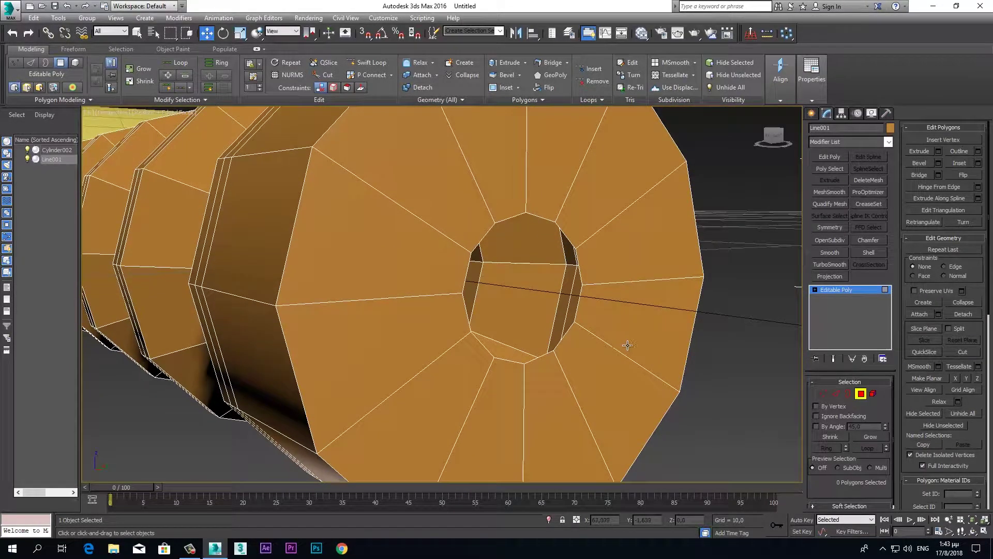
pyautogui.press('3')
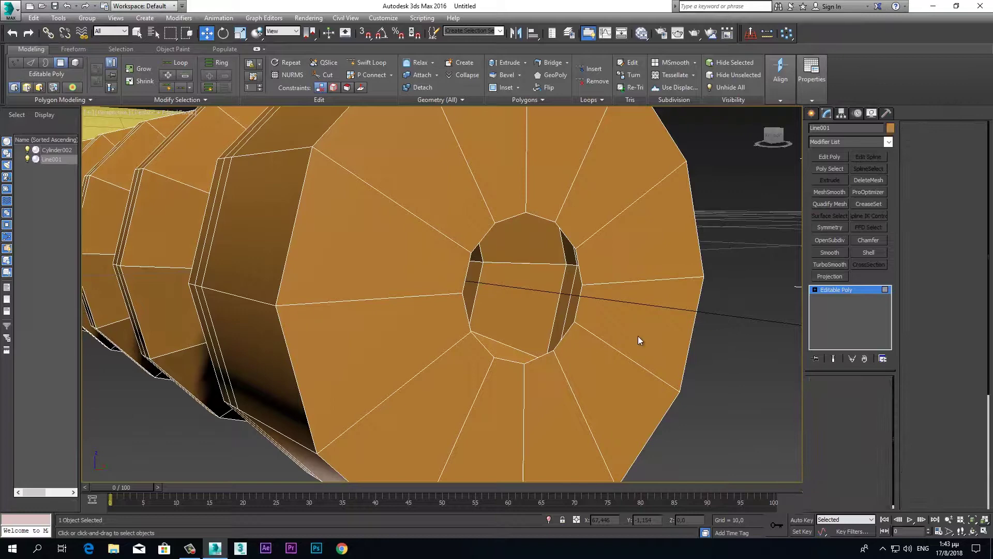
pyautogui.click(574, 321)
pyautogui.moveTo(559, 329)
pyautogui.keyDown('alt'); pyautogui.mouseDown(button='middle')
pyautogui.moveTo(579, 336)
pyautogui.moveTo(563, 330)
pyautogui.mouseUp(button='middle'); pyautogui.keyUp('alt')
pyautogui.scroll(2, 563, 331)
pyautogui.rightClick(495, 290)
# Cap the end hole and extrude the new cap face inward into the grip.
pyautogui.click(495, 331)
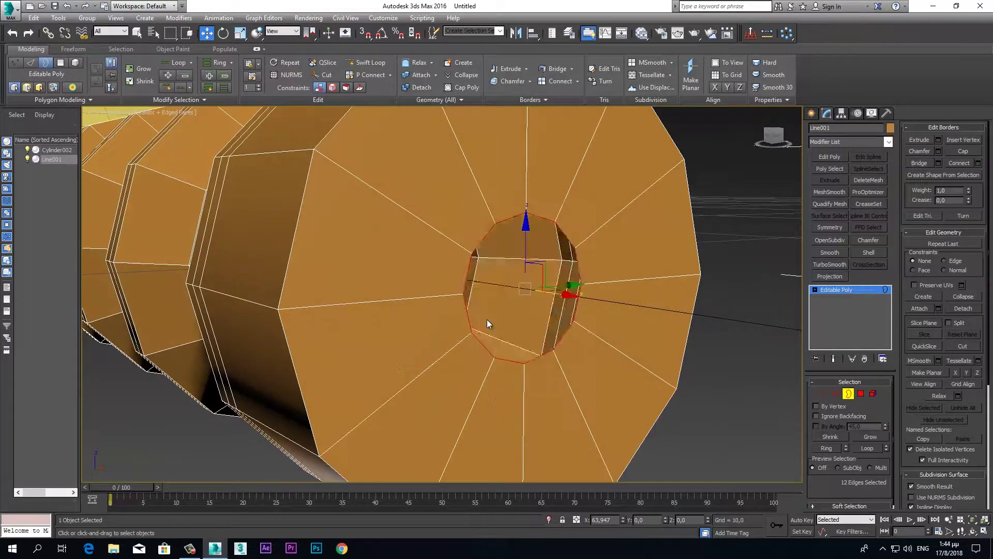
pyautogui.click(861, 393)
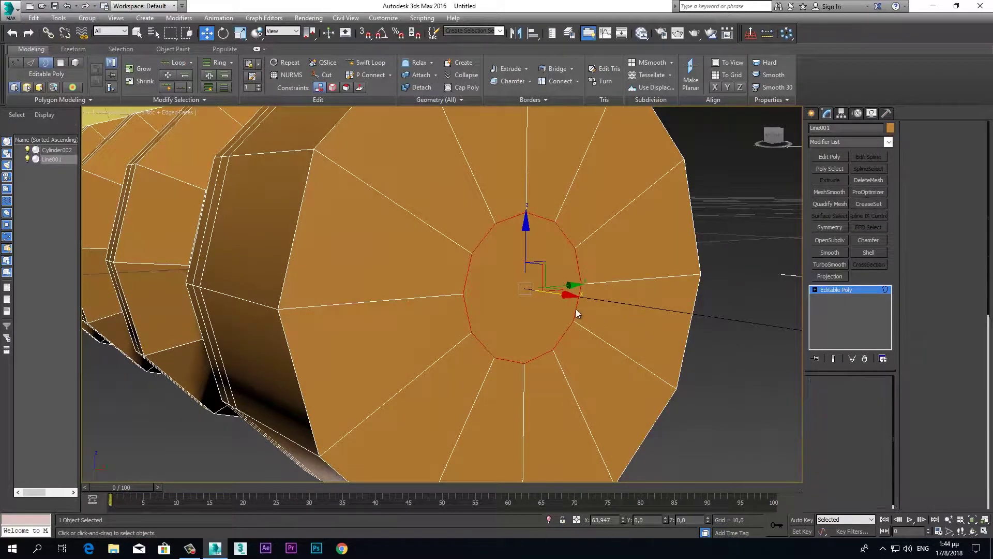
pyautogui.click(542, 310)
pyautogui.rightClick(543, 309)
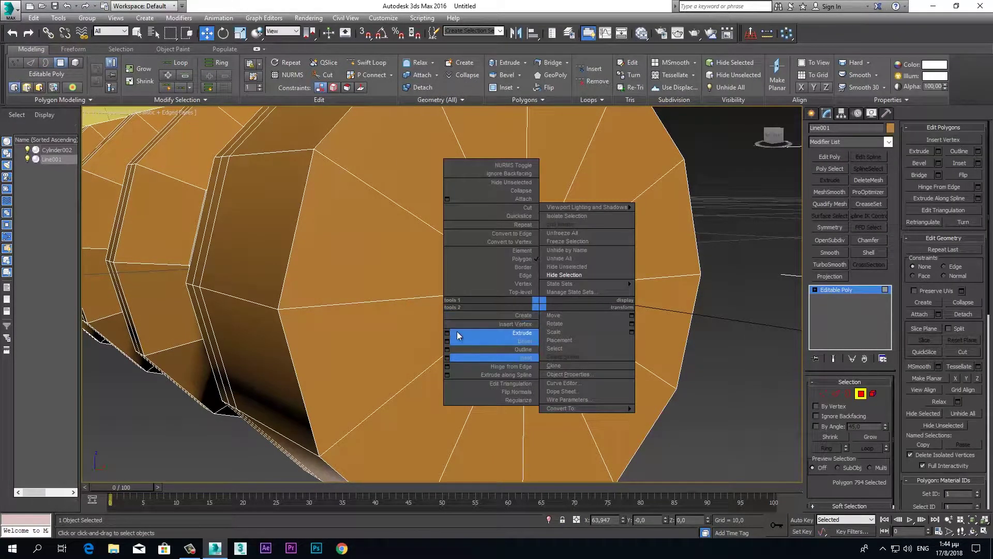
pyautogui.click(449, 333)
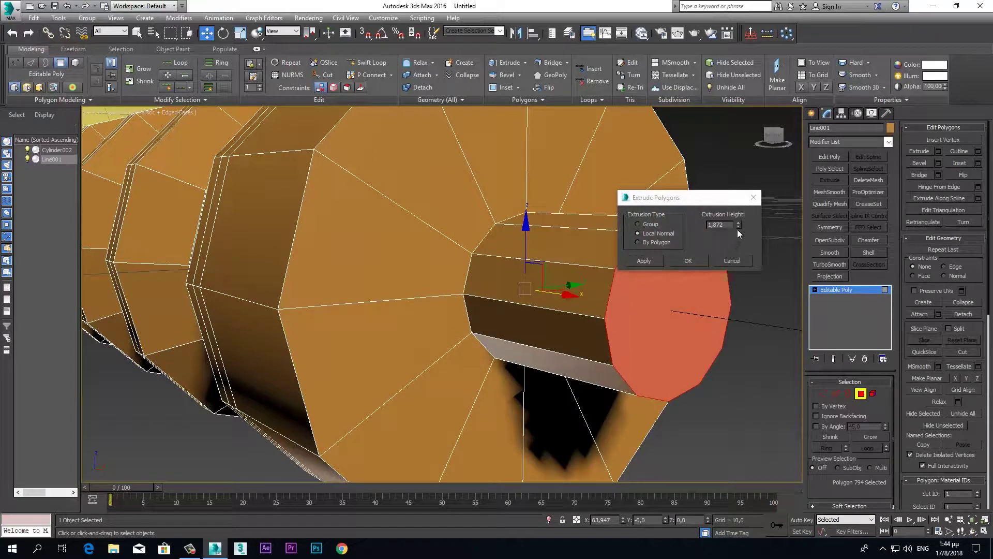
pyautogui.moveTo(739, 226); pyautogui.dragTo(715, 301)
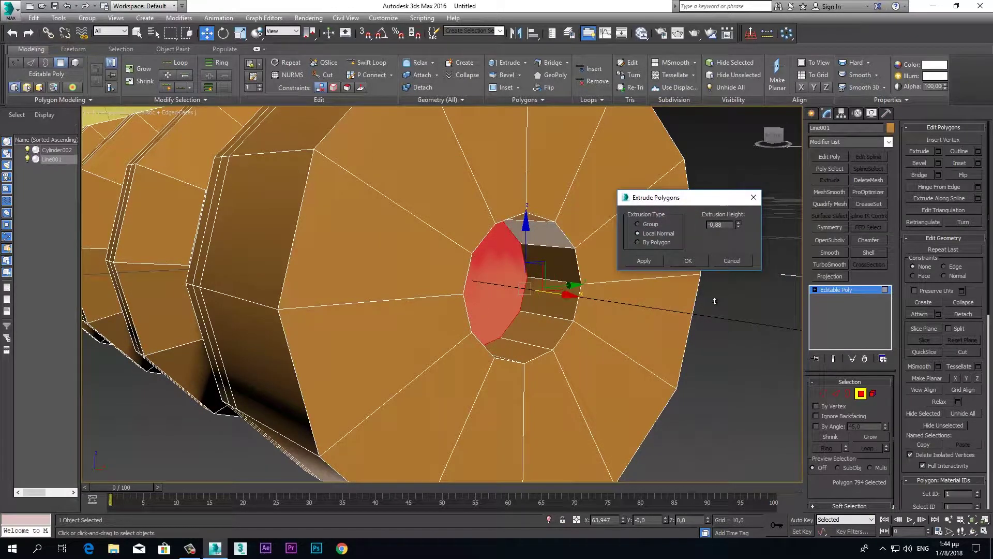
pyautogui.click(754, 197)
# Inset the recessed face twice by 0.18, then collapse the inner polygon to a point.
pyautogui.rightClick(525, 290)
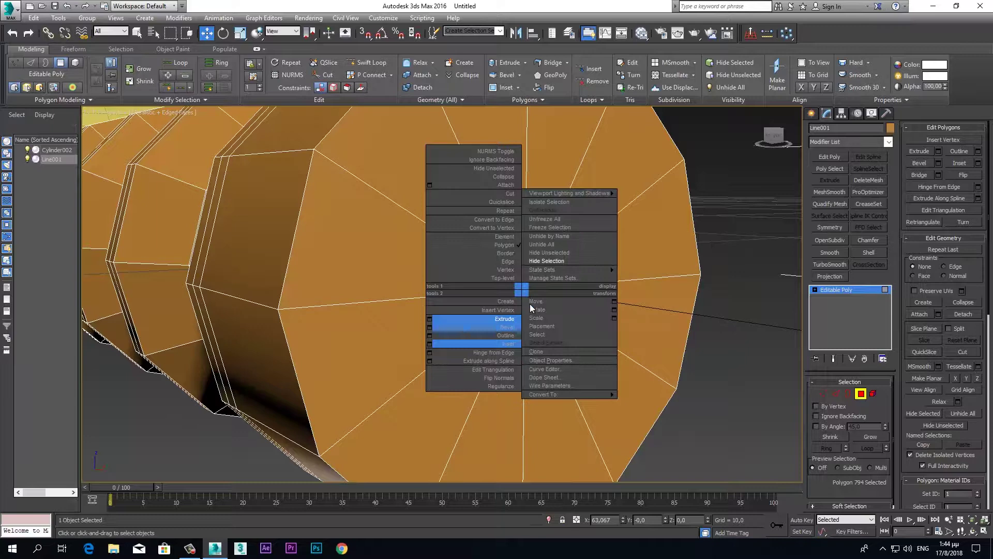
pyautogui.click(429, 343)
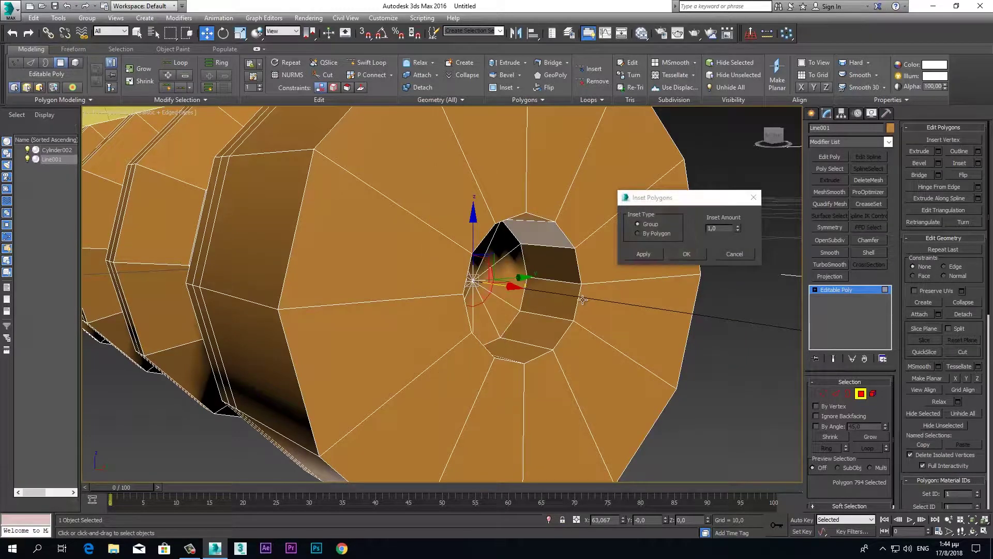
pyautogui.moveTo(738, 228)
pyautogui.mouseDown()
pyautogui.moveTo(735, 216)
pyautogui.moveTo(722, 270)
pyautogui.mouseUp()
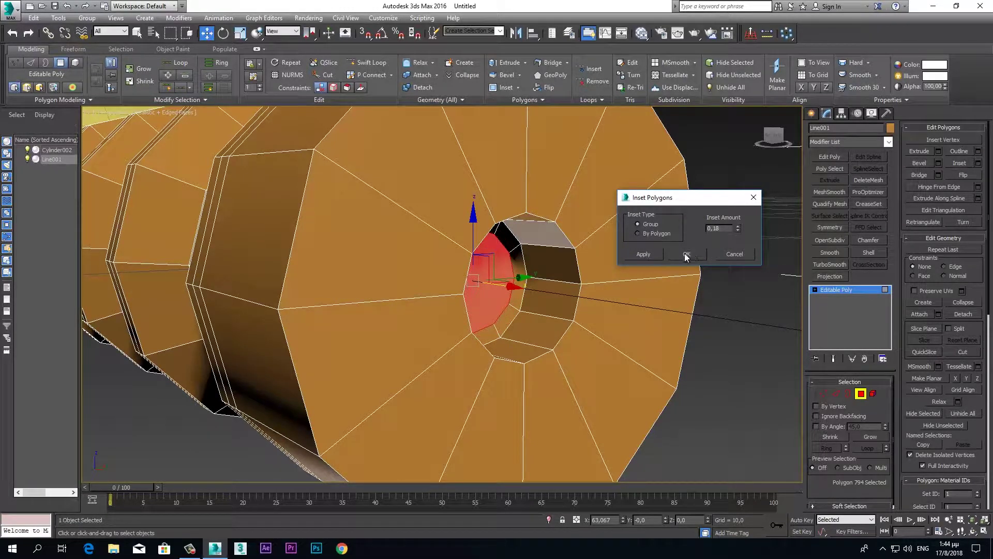
pyautogui.click(654, 253)
pyautogui.click(648, 256)
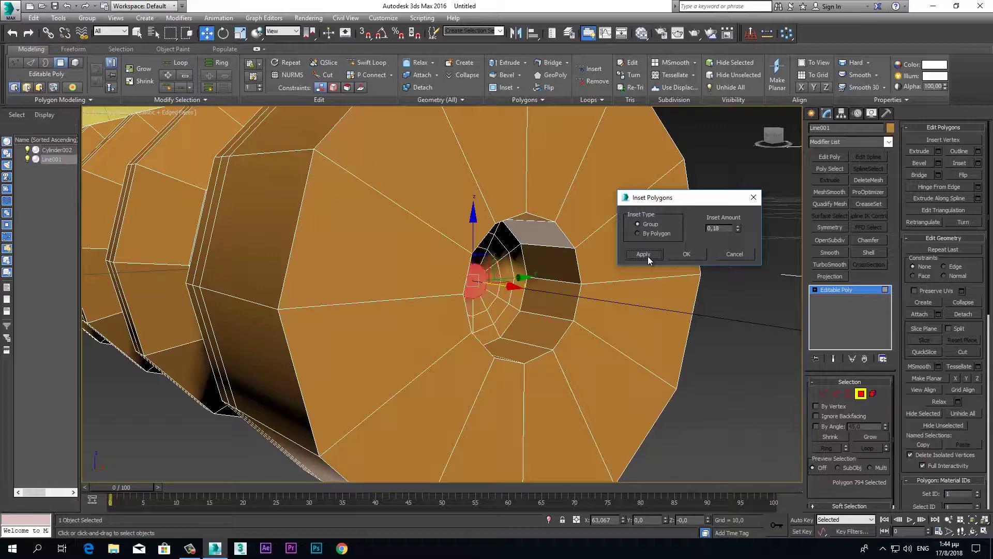
pyautogui.click(686, 254)
pyautogui.moveTo(708, 321)
pyautogui.keyDown('alt'); pyautogui.mouseDown(button='middle')
pyautogui.moveTo(695, 319)
pyautogui.moveTo(802, 357)
pyautogui.mouseUp(button='middle'); pyautogui.keyUp('alt')
pyautogui.click(963, 302)
pyautogui.moveTo(575, 325)
pyautogui.keyDown('alt'); pyautogui.mouseDown(button='middle')
pyautogui.moveTo(630, 343)
pyautogui.moveTo(644, 325)
pyautogui.mouseUp(button='middle'); pyautogui.keyUp('alt')
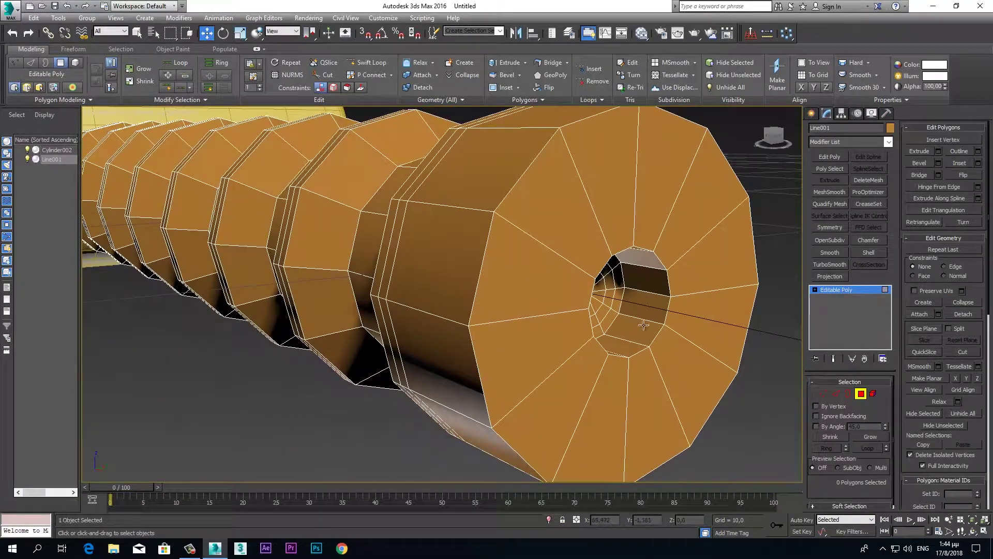
# Connect the inner edge loop with 2 segments pinched at 88, then select the outer rim loop.
pyautogui.press('2')
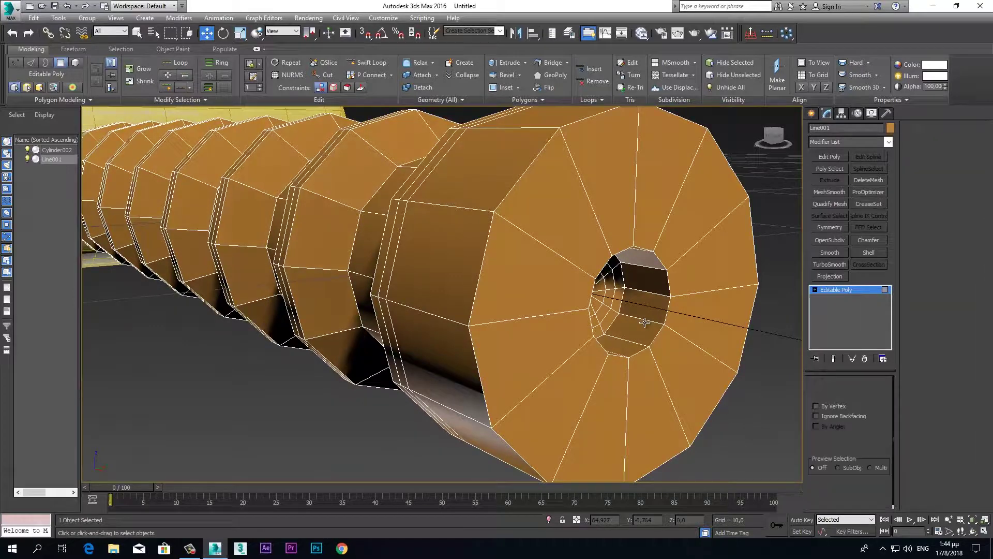
pyautogui.click(644, 322)
pyautogui.doubleClick(645, 322)
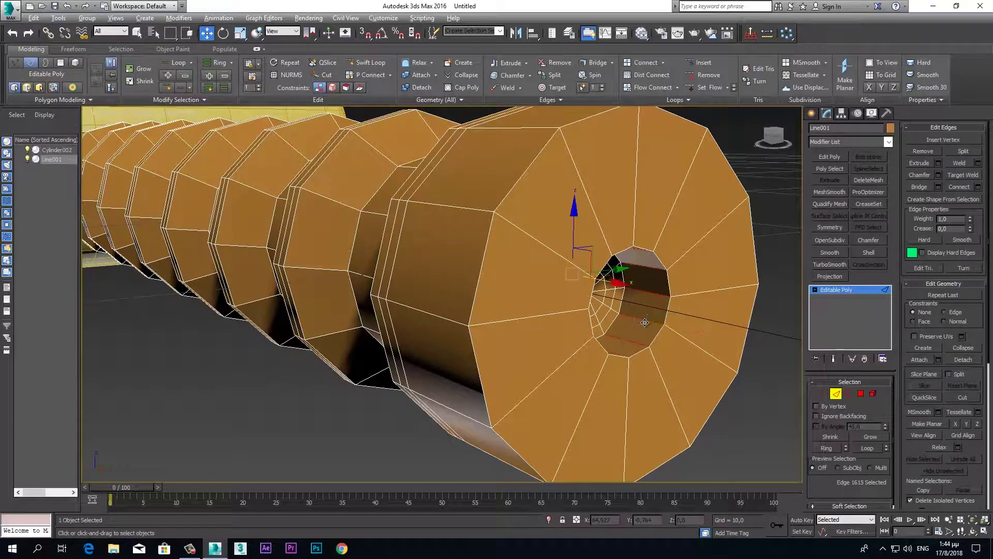
pyautogui.rightClick(646, 313)
pyautogui.click(554, 349)
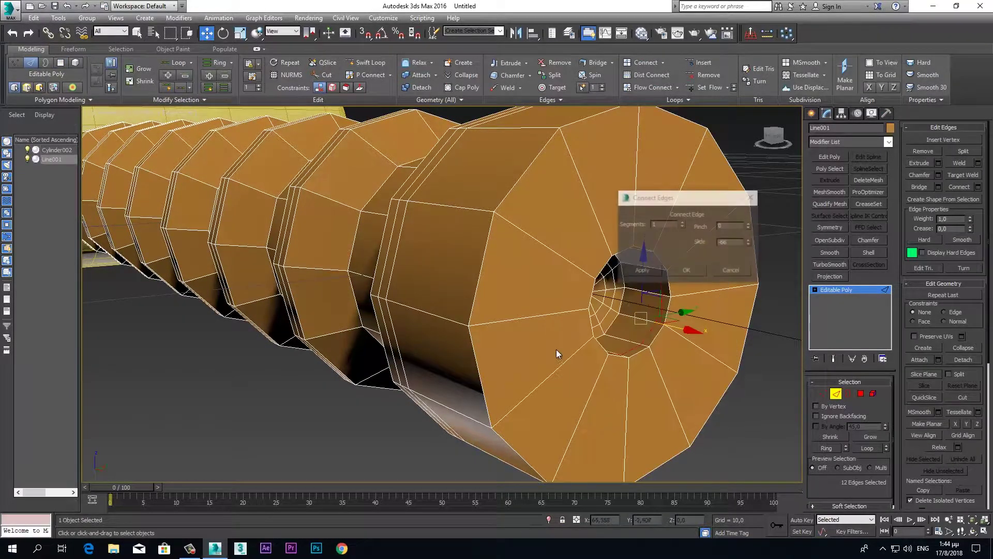
pyautogui.rightClick(751, 243)
pyautogui.click(683, 222)
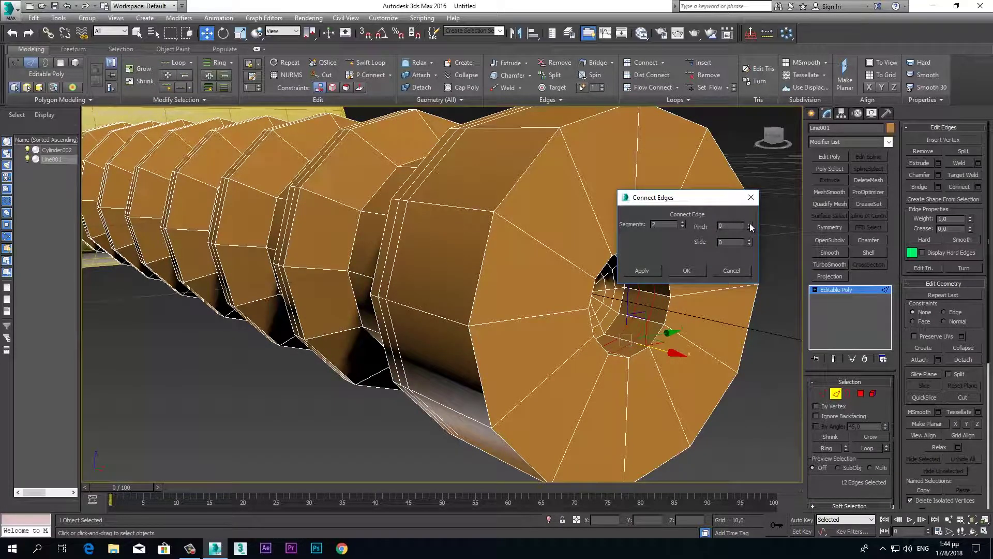
pyautogui.moveTo(750, 228); pyautogui.dragTo(751, 191)
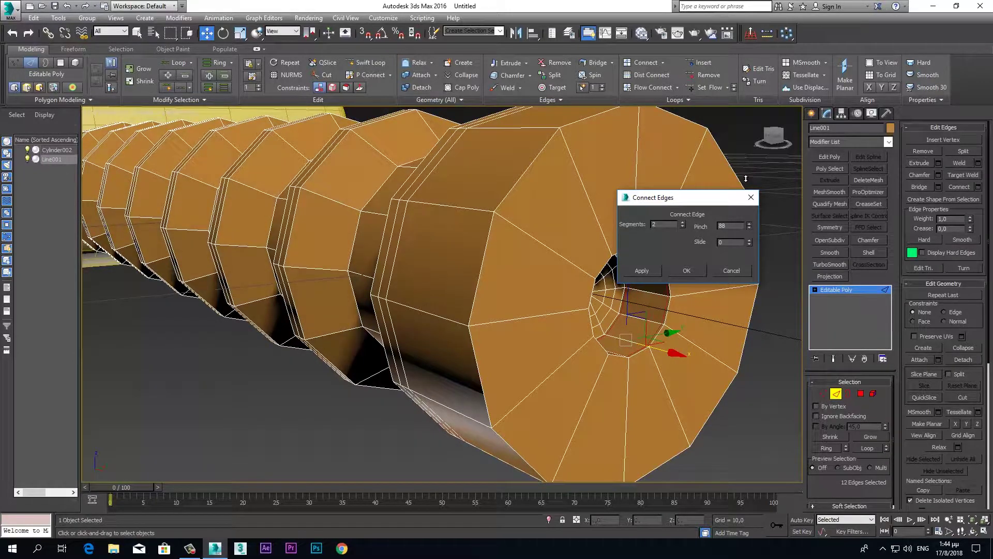
pyautogui.click(687, 271)
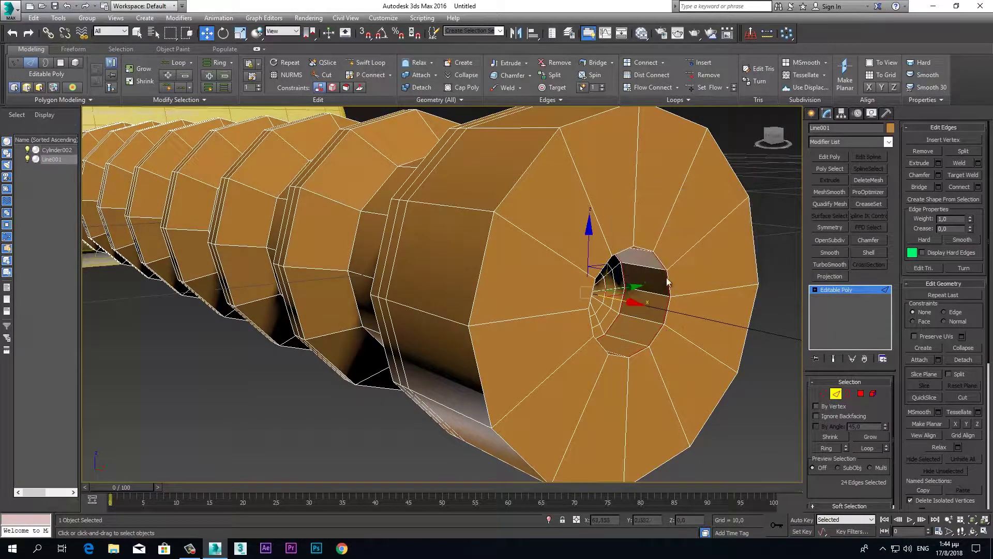
pyautogui.click(476, 303)
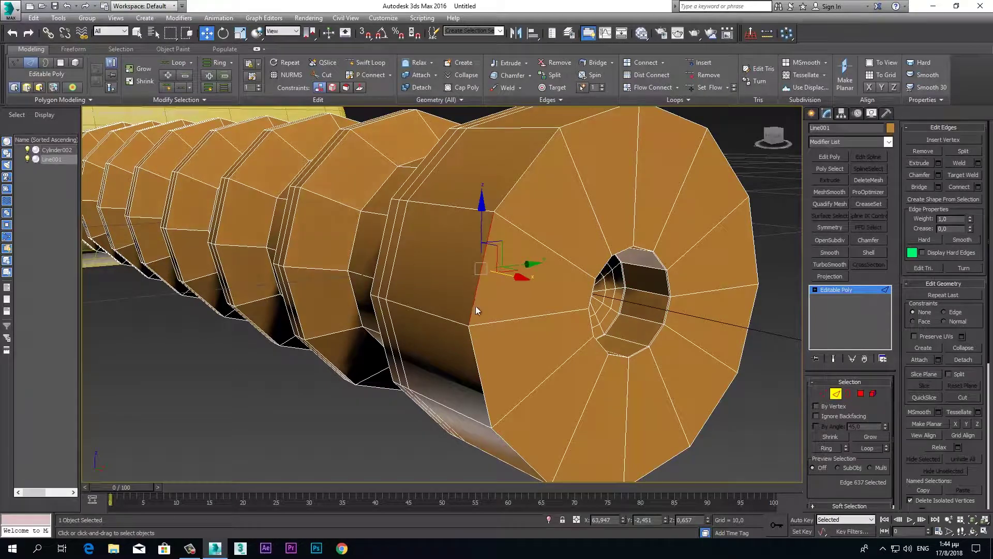
pyautogui.click(869, 449)
# Chamfer the grip's outer end rim loop by 0.01.
pyautogui.rightClick(514, 293)
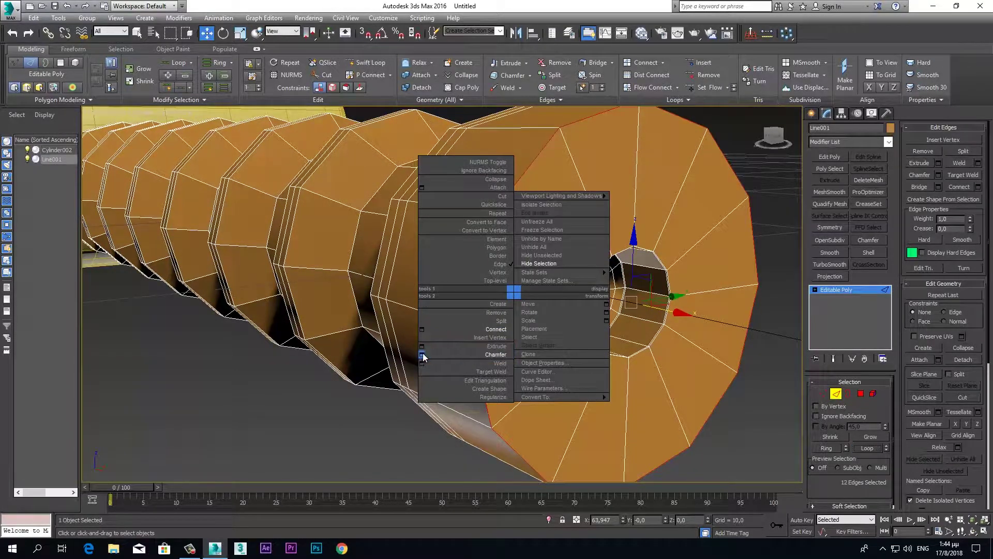
pyautogui.click(422, 355)
pyautogui.moveTo(662, 235); pyautogui.dragTo(665, 234)
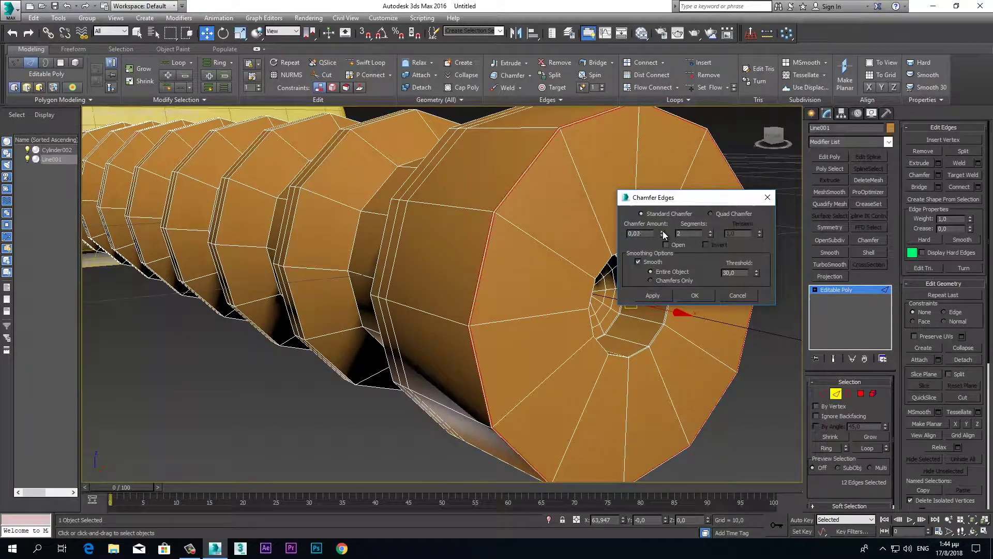
pyautogui.click(693, 295)
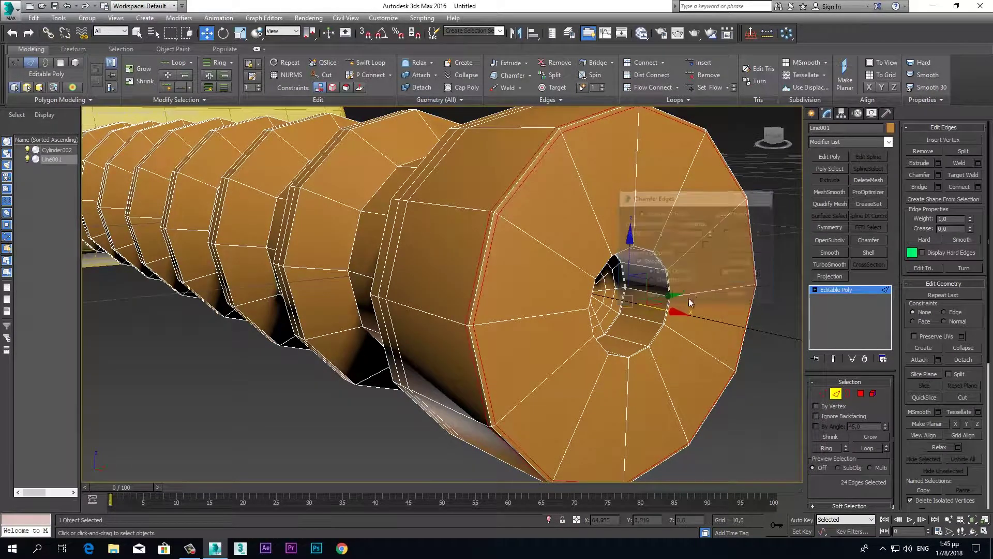
# Add an OpenSubdiv modifier to the handle and review the smoothed result.
pyautogui.click(830, 240)
pyautogui.keyDown('alt'); pyautogui.moveTo(647, 343); pyautogui.dragTo(648, 348, button='middle'); pyautogui.keyUp('alt')
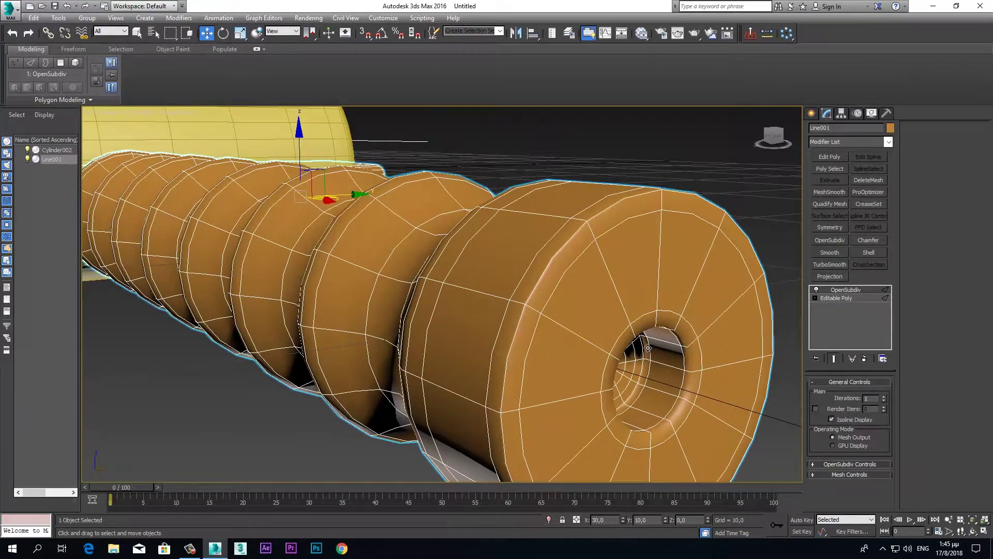
pyautogui.scroll(-6, 648, 348)
pyautogui.keyDown('alt'); pyautogui.moveTo(552, 296); pyautogui.dragTo(632, 292, button='middle'); pyautogui.keyUp('alt')
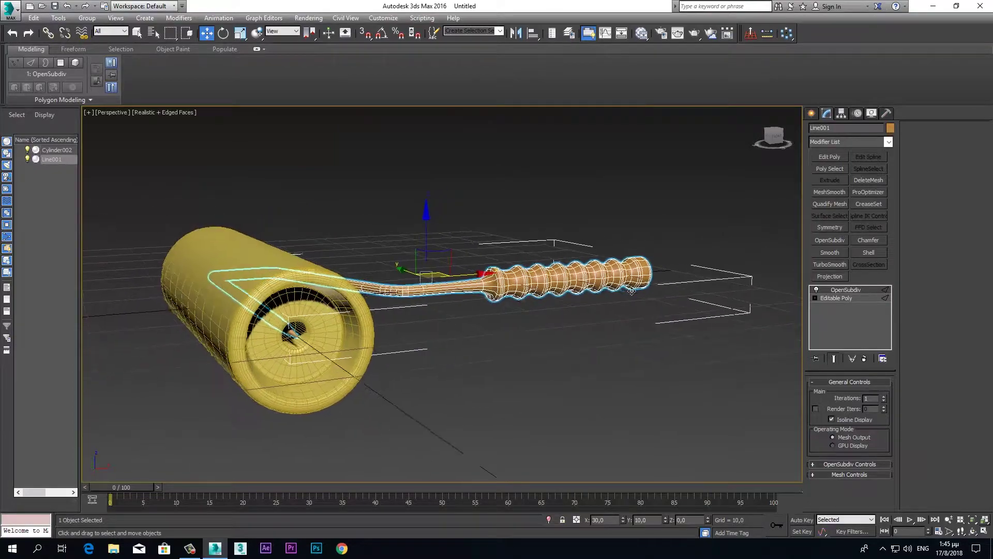
pyautogui.scroll(3, 597, 358)
pyautogui.scroll(2, 600, 336)
pyautogui.scroll(2, 606, 311)
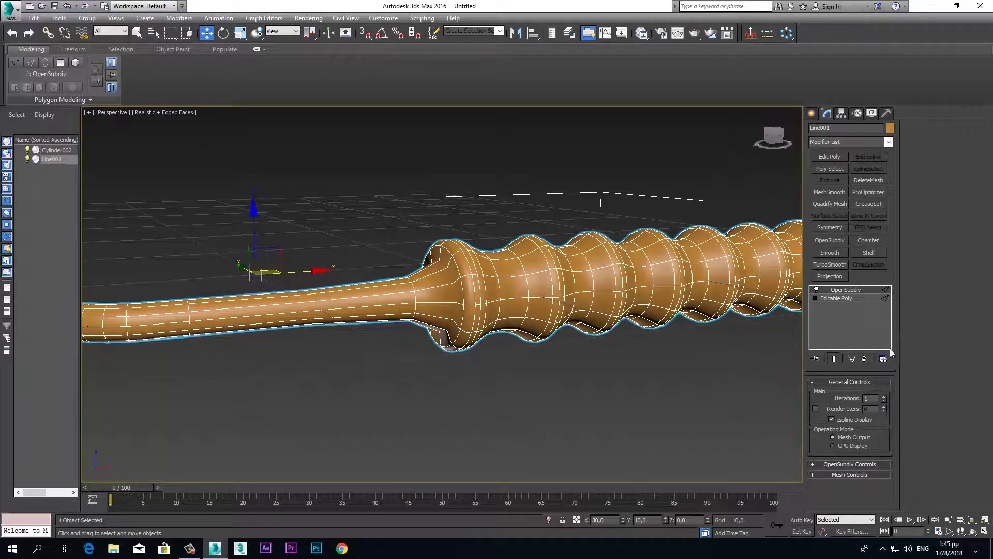
# Back in Editable Poly, chamfer the disc edge loop where the tube meets the grip.
pyautogui.click(851, 299)
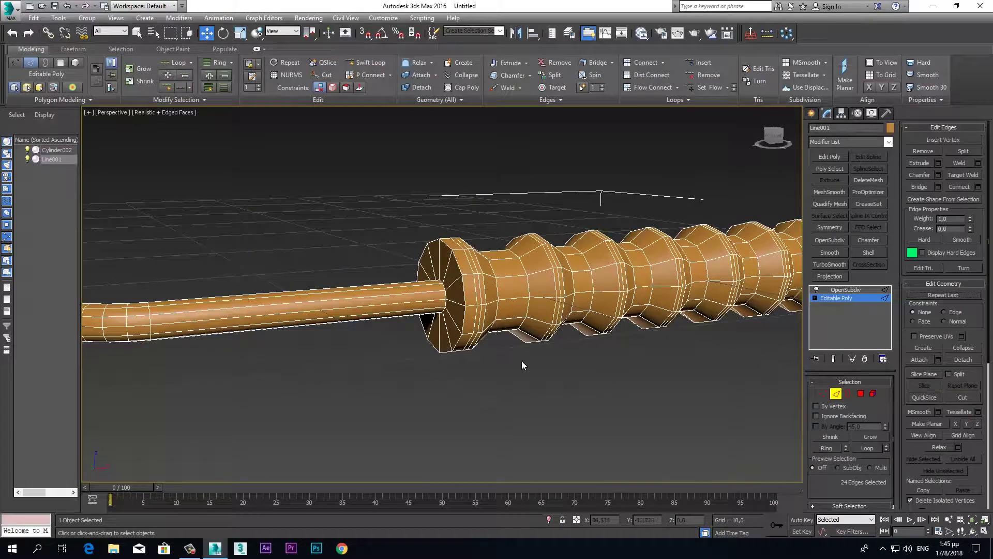
pyautogui.scroll(3, 617, 341)
pyautogui.click(638, 310)
pyautogui.doubleClick(638, 311)
pyautogui.rightClick(636, 307)
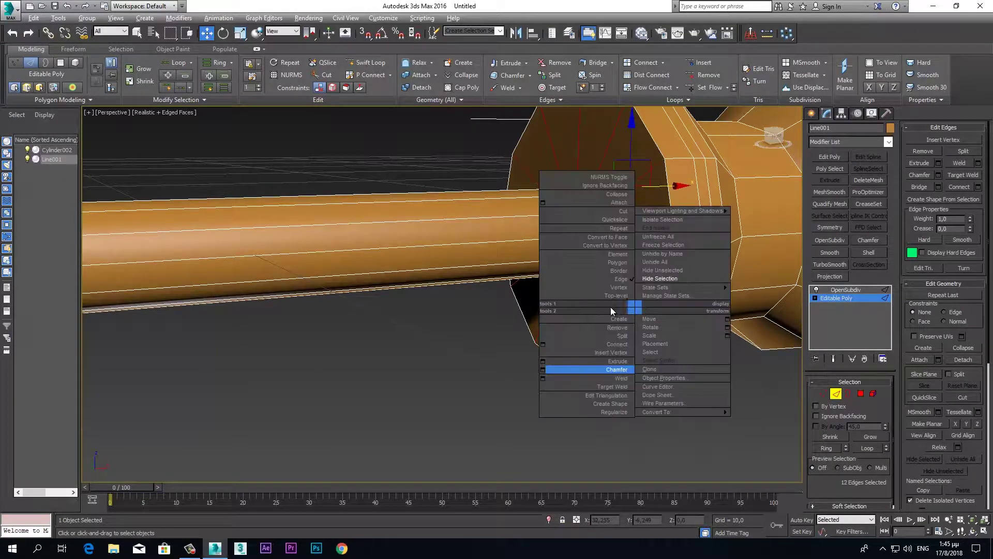
pyautogui.click(548, 371)
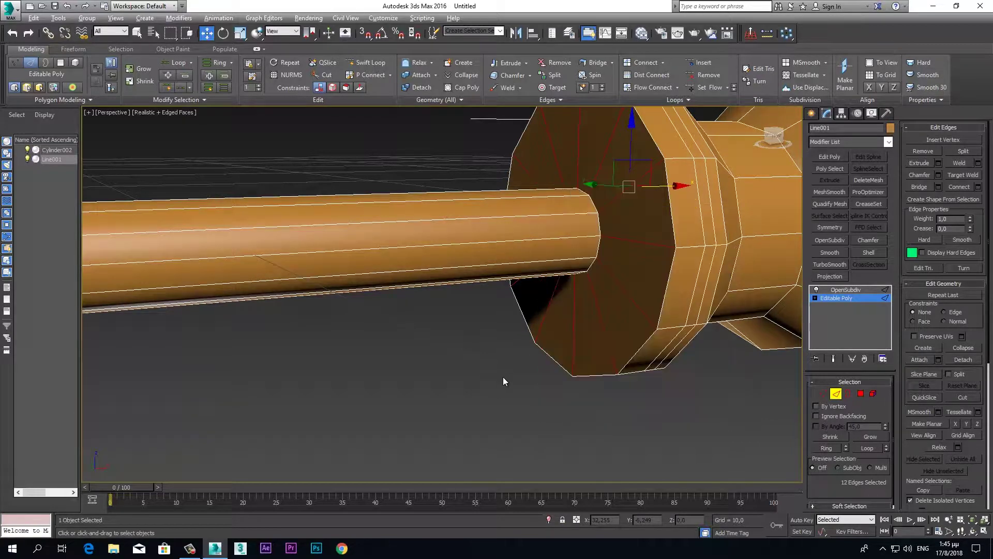
# Chamfer the disc's other rim edge loop as well.
pyautogui.click(673, 238)
pyautogui.click(865, 448)
pyautogui.rightClick(677, 311)
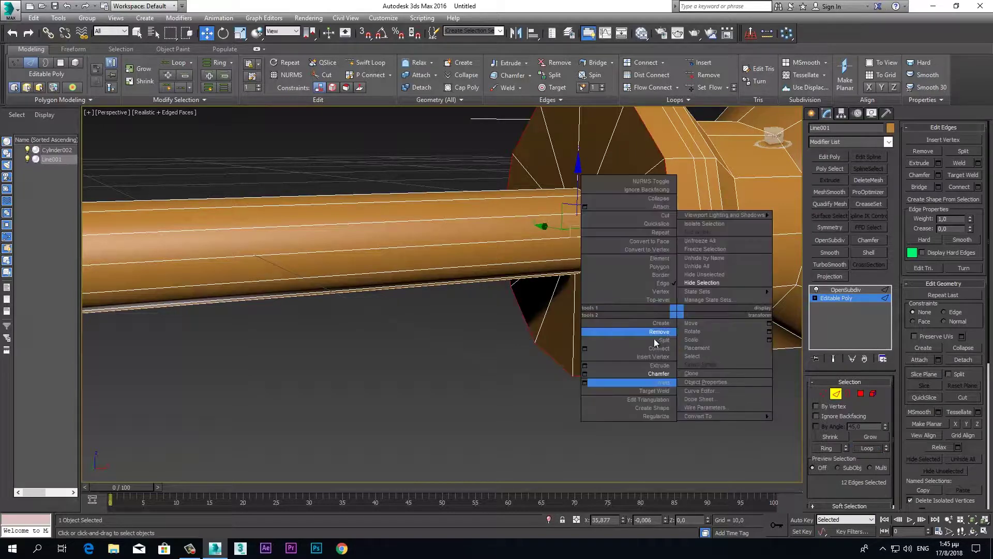
pyautogui.click(585, 373)
pyautogui.click(696, 295)
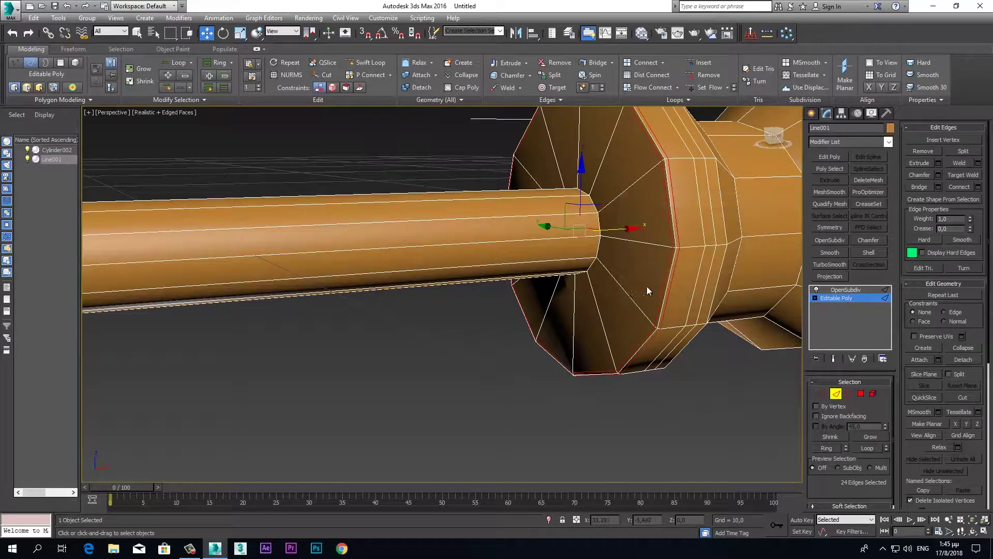
pyautogui.keyDown('alt'); pyautogui.moveTo(628, 292); pyautogui.dragTo(630, 310, button='middle'); pyautogui.keyUp('alt')
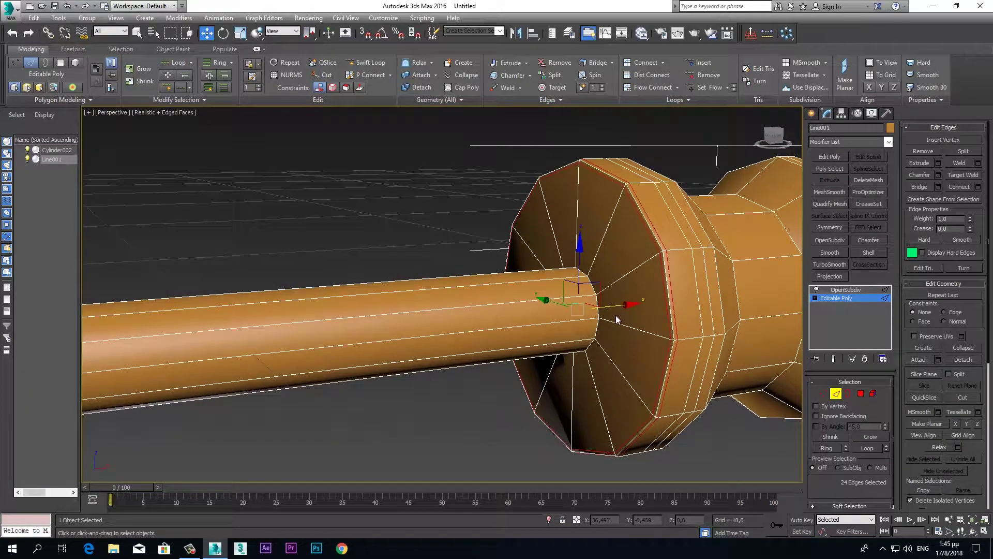
pyautogui.click(629, 329)
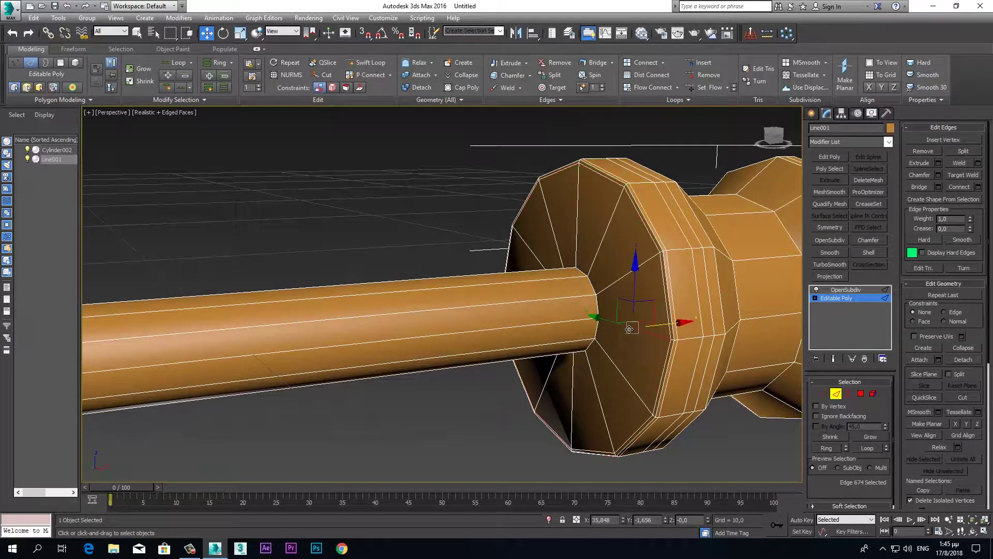
# Connect a single edge loop across the disc face, slid to -28.
pyautogui.doubleClick(629, 329)
pyautogui.rightClick(630, 329)
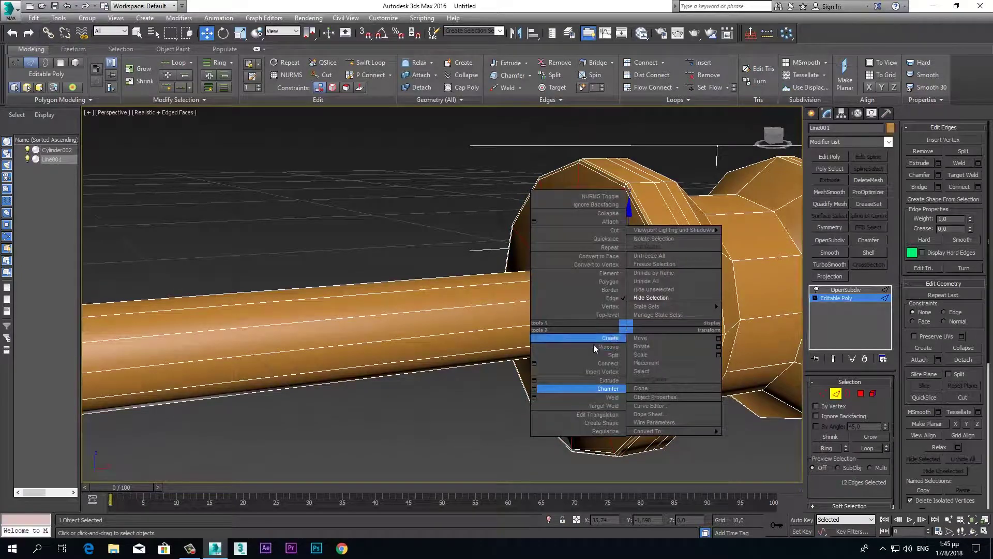
pyautogui.click(536, 363)
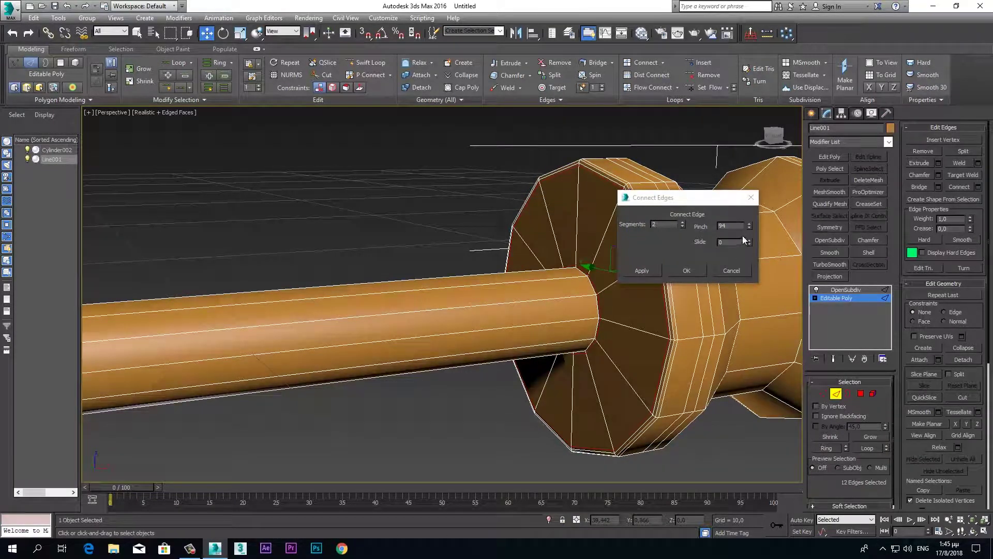
pyautogui.moveTo(749, 230); pyautogui.dragTo(743, 245)
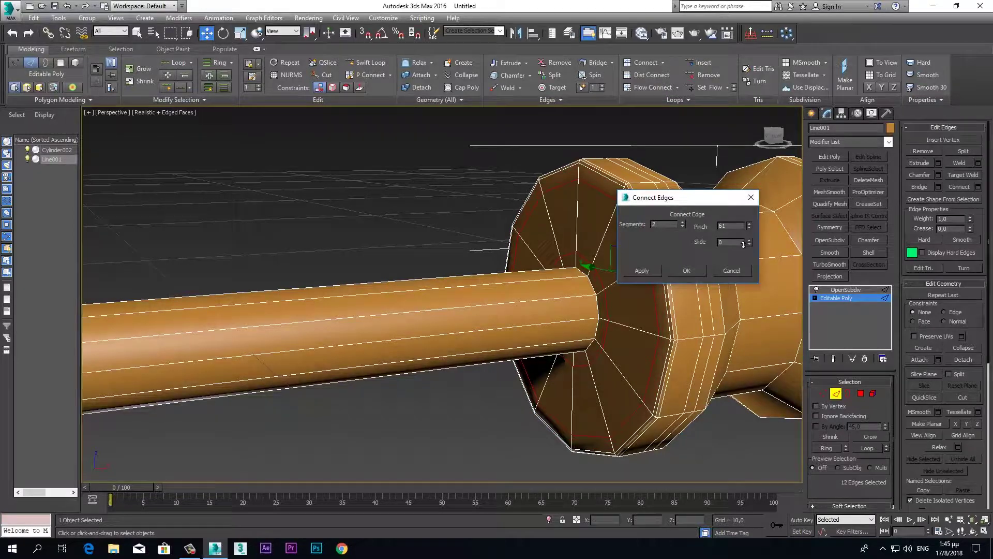
pyautogui.click(682, 227)
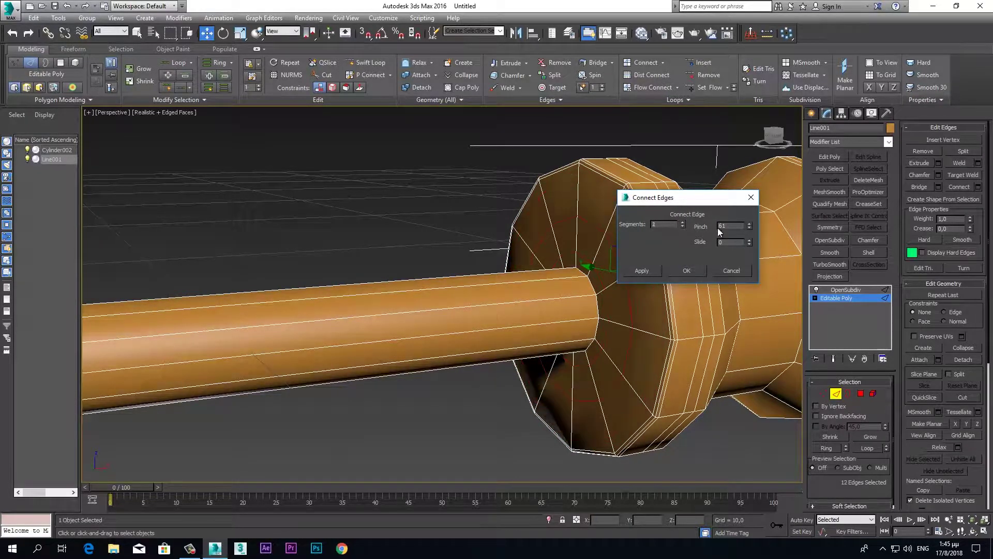
pyautogui.moveTo(749, 243); pyautogui.dragTo(749, 259)
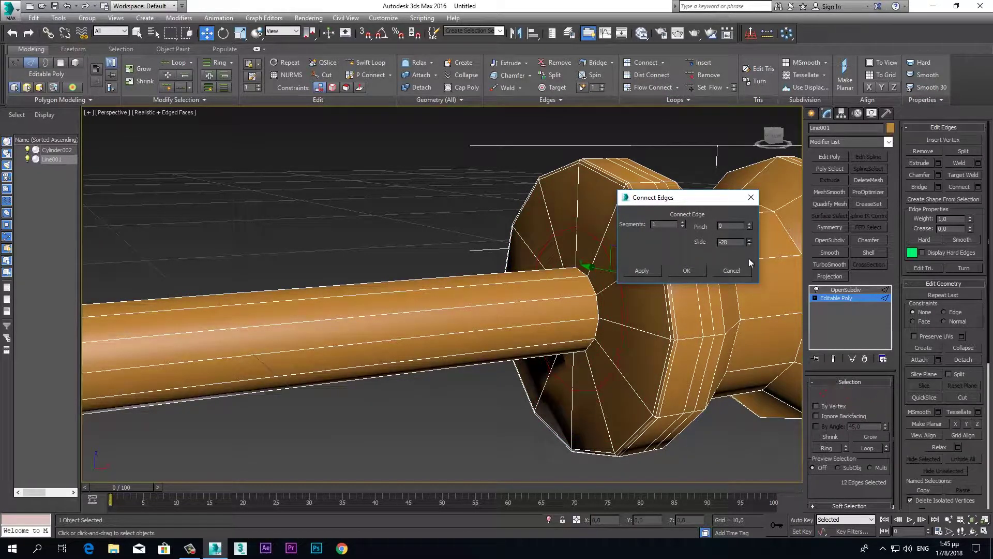
pyautogui.click(686, 270)
pyautogui.click(862, 394)
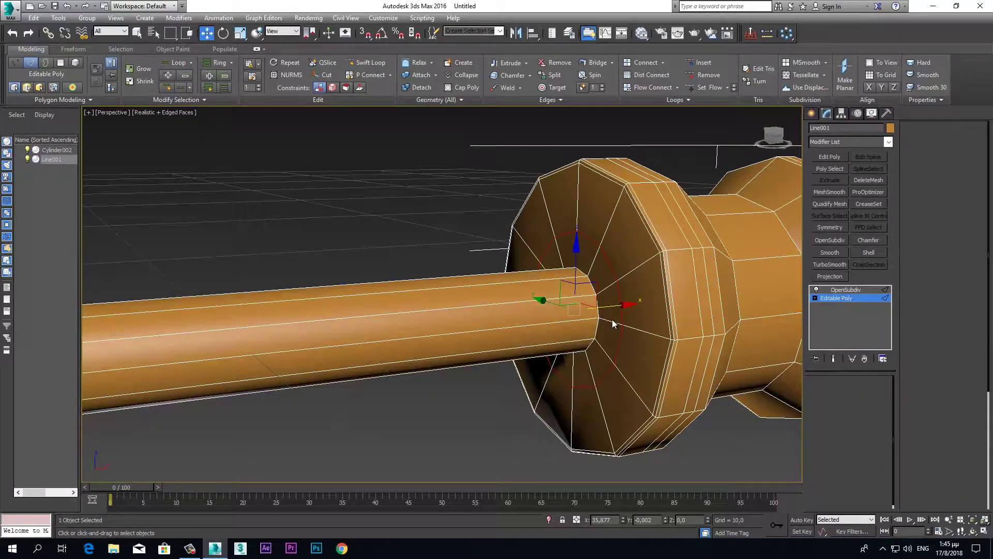
pyautogui.click(612, 318)
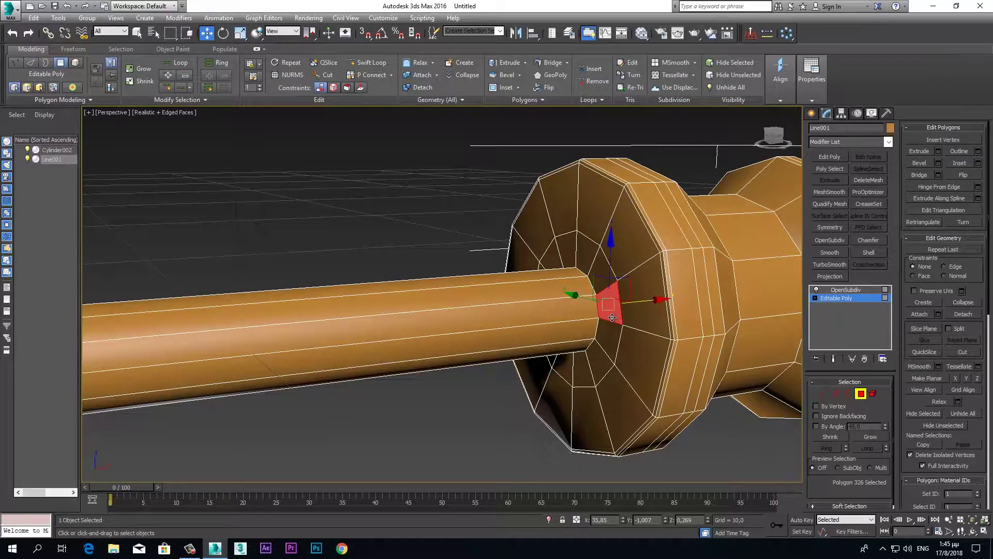
# Extrude the ring of 12 disc polygons around the tube inward to form a cavity.
pyautogui.keyDown('shift'); pyautogui.click(607, 335); pyautogui.keyUp('shift')
pyautogui.rightClick(607, 335)
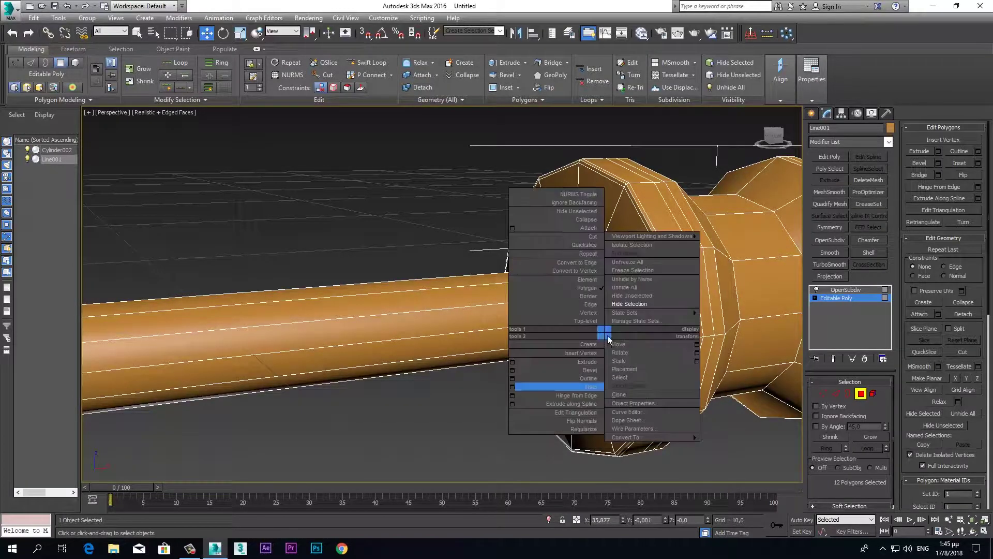
pyautogui.click(511, 364)
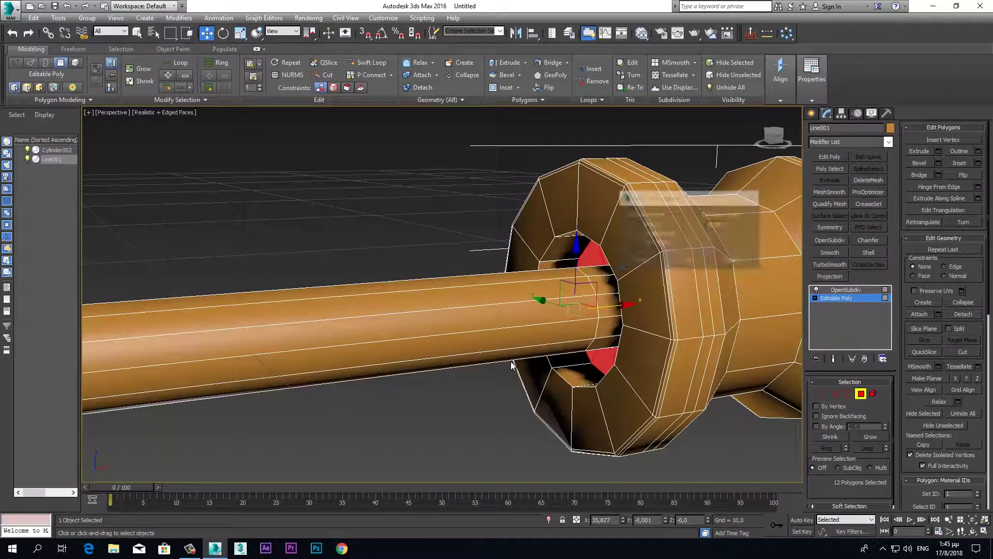
pyautogui.click(692, 260)
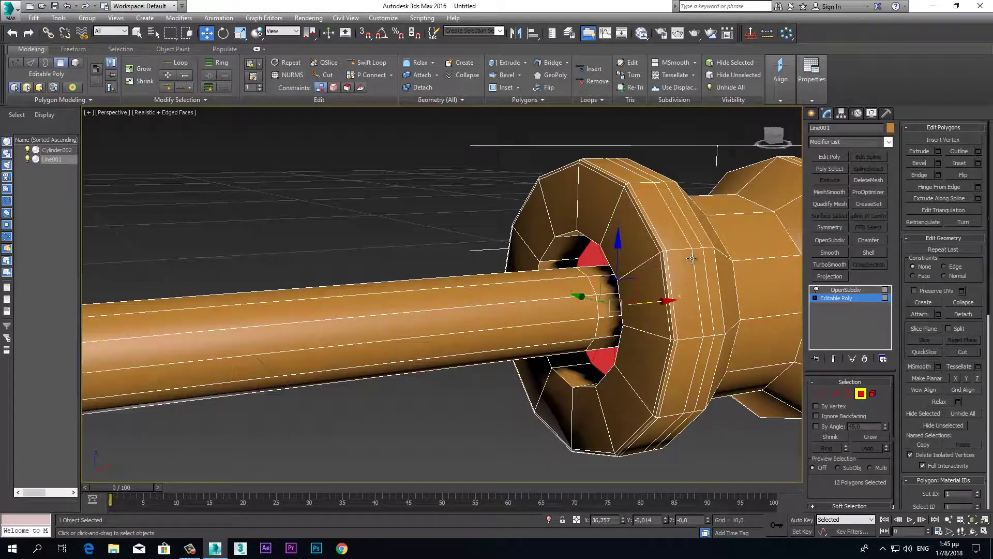
pyautogui.click(573, 367)
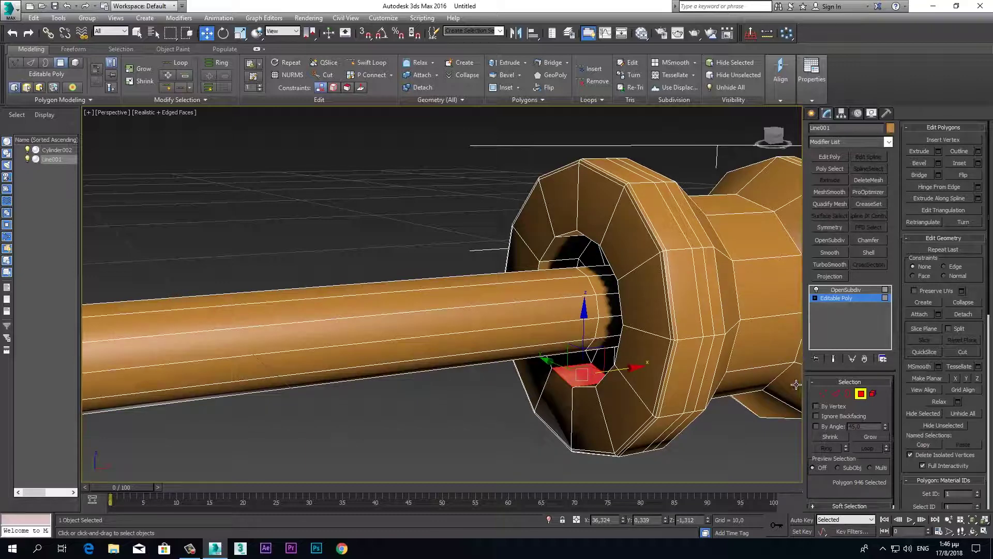
pyautogui.press('2')
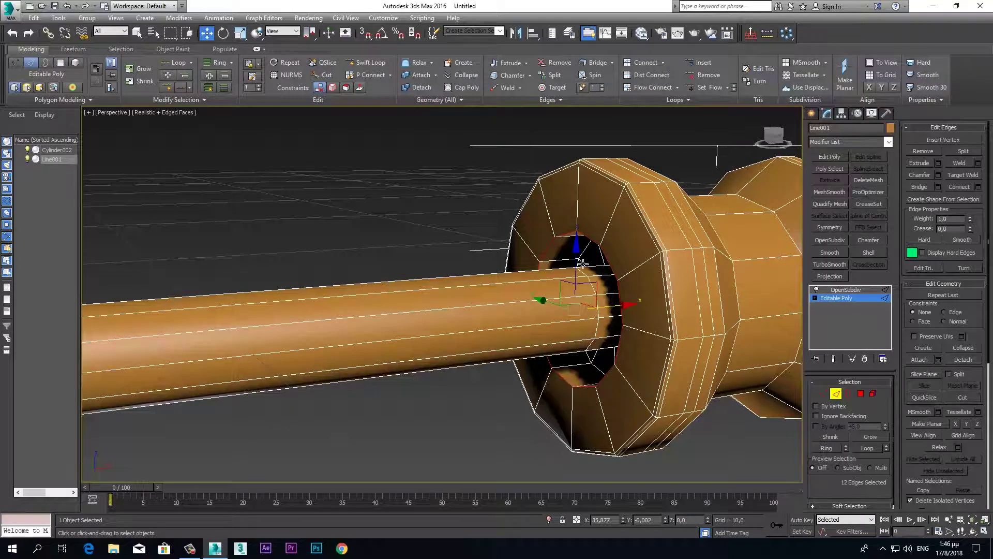
# Chamfer the cavity's rim edge loops with 2 segments and return to object level.
pyautogui.keyDown('ctrl'); pyautogui.click(593, 264); pyautogui.keyUp('ctrl')
pyautogui.click(867, 448)
pyautogui.rightClick(576, 300)
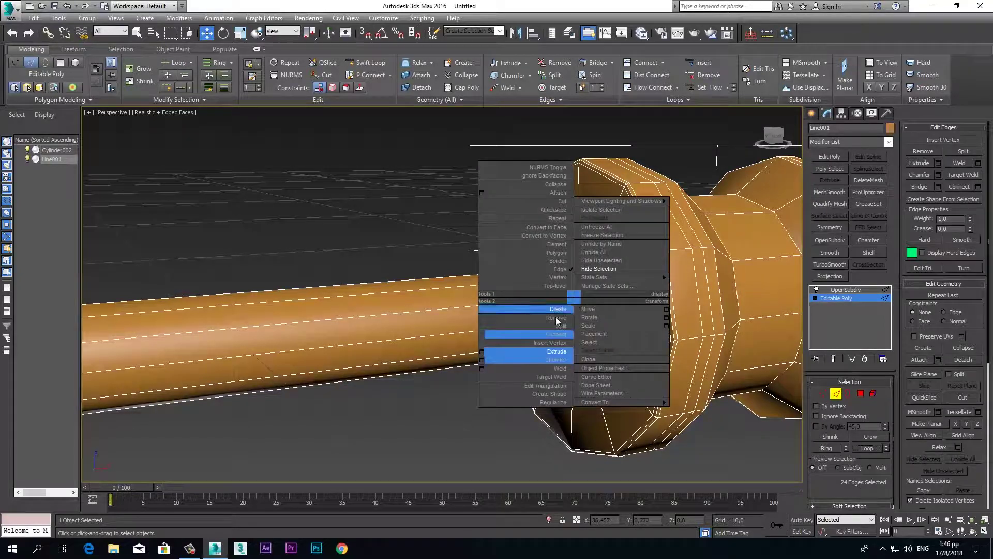
pyautogui.click(481, 359)
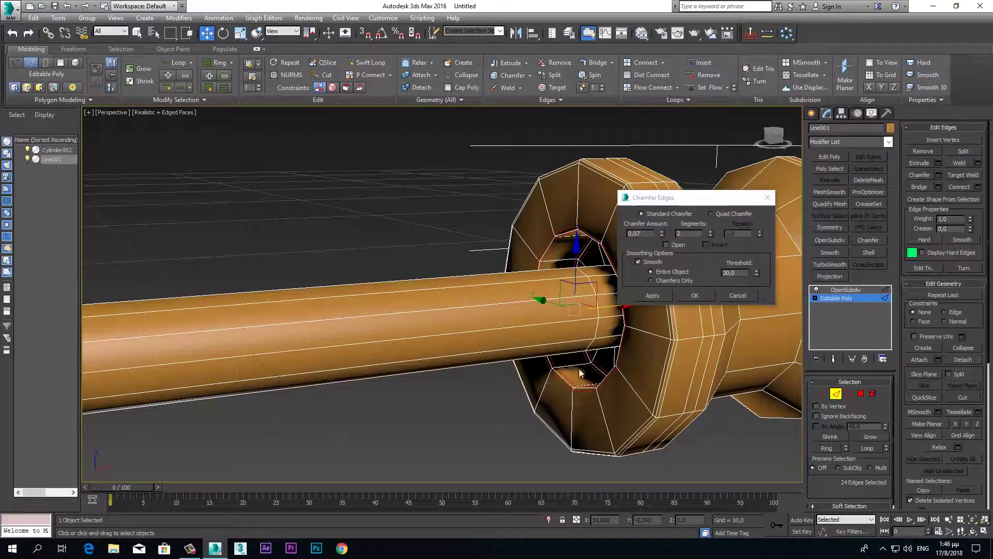
pyautogui.click(693, 294)
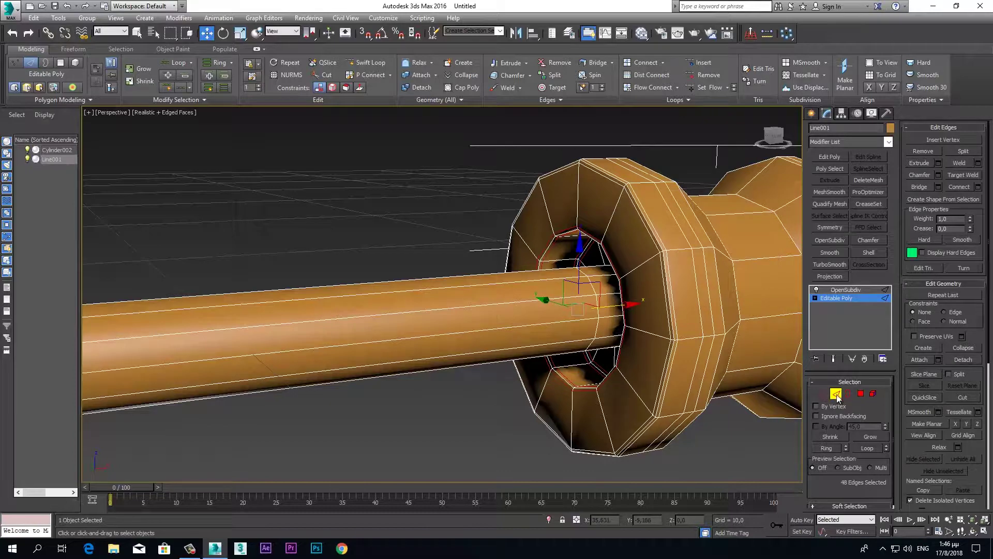
pyautogui.click(836, 394)
pyautogui.scroll(-2, 676, 348)
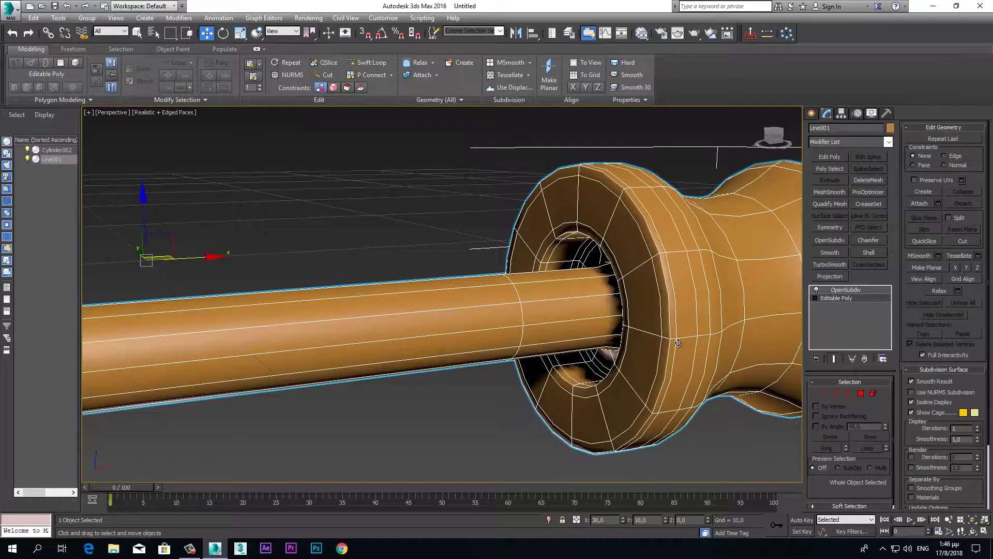
pyautogui.scroll(-2, 667, 344)
pyautogui.scroll(-5, 633, 329)
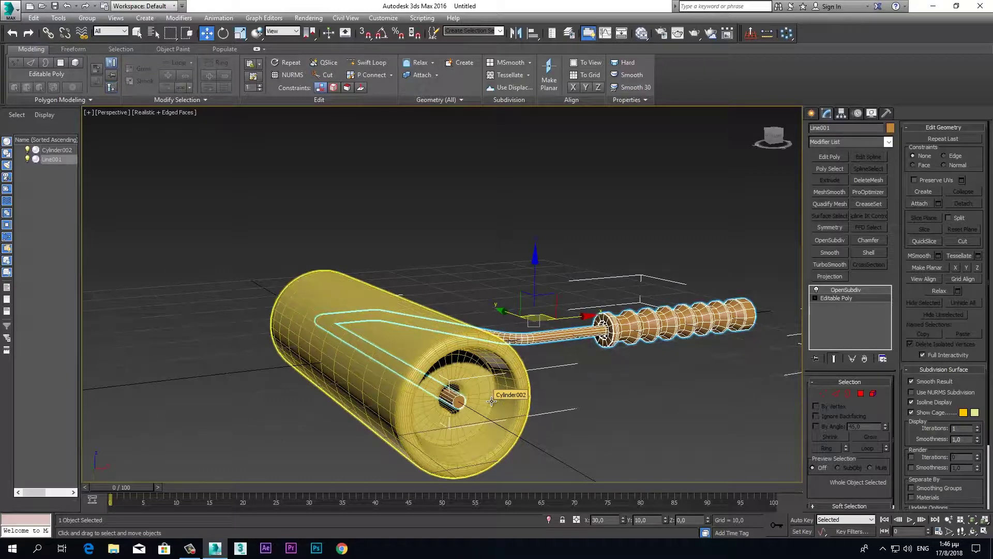
# View the roller end in Wireframe (F3) and enter Edge level of the handle's Editable Poly.
pyautogui.scroll(1, 479, 384)
pyautogui.scroll(3, 479, 385)
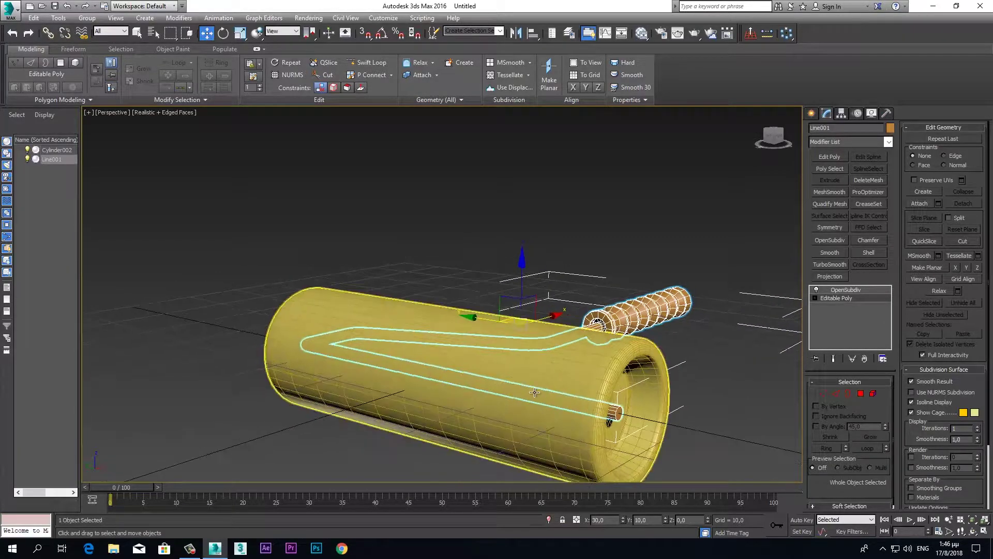
pyautogui.scroll(3, 518, 393)
pyautogui.moveTo(659, 420)
pyautogui.mouseDown(button='middle')
pyautogui.moveTo(700, 431)
pyautogui.moveTo(684, 431)
pyautogui.mouseUp(button='middle')
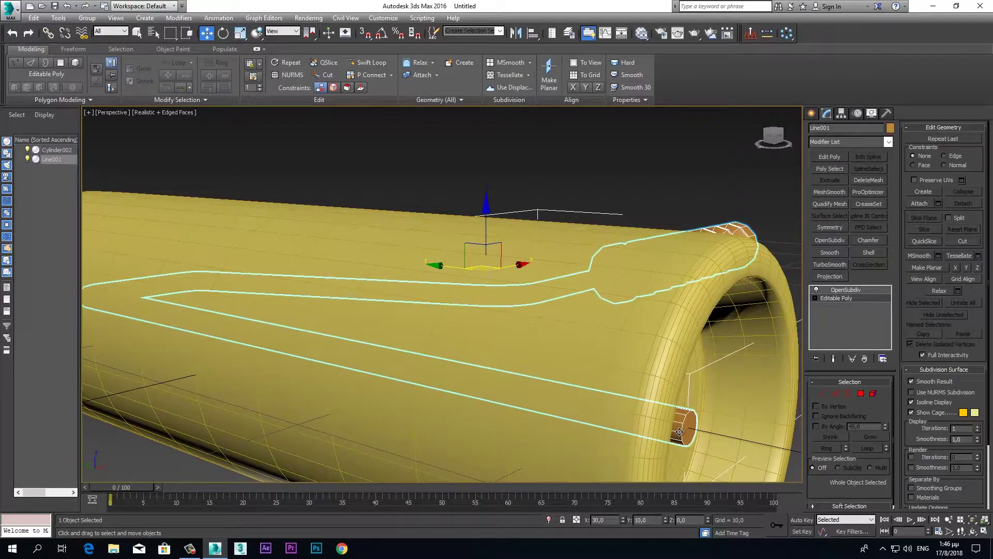
pyautogui.press('F3')
pyautogui.scroll(-2, 679, 431)
pyautogui.scroll(-2, 576, 347)
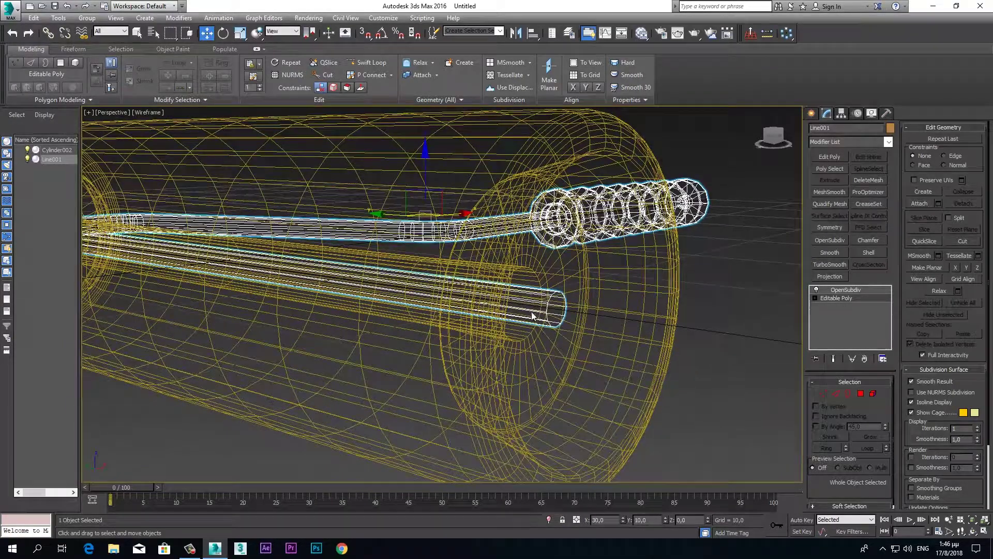
pyautogui.click(846, 290)
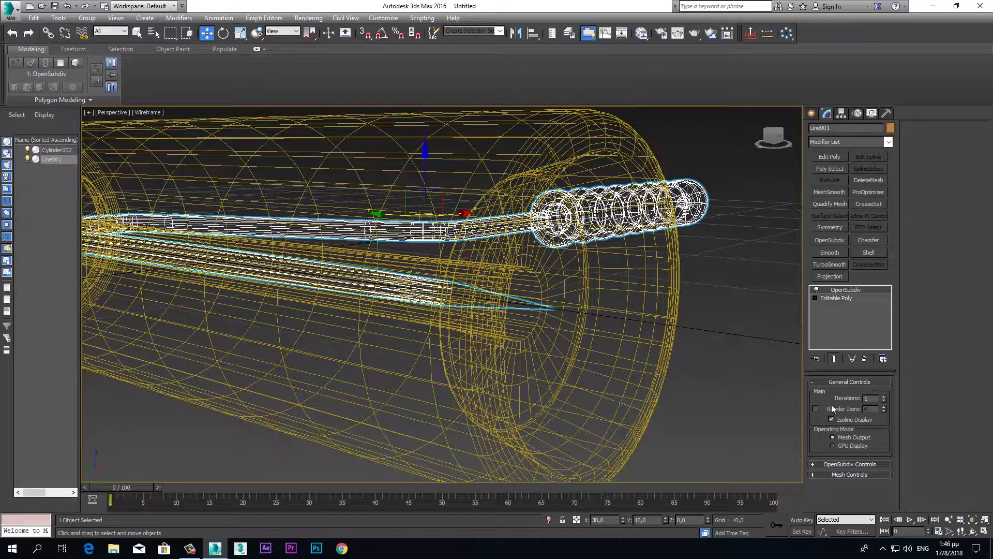
pyautogui.click(853, 299)
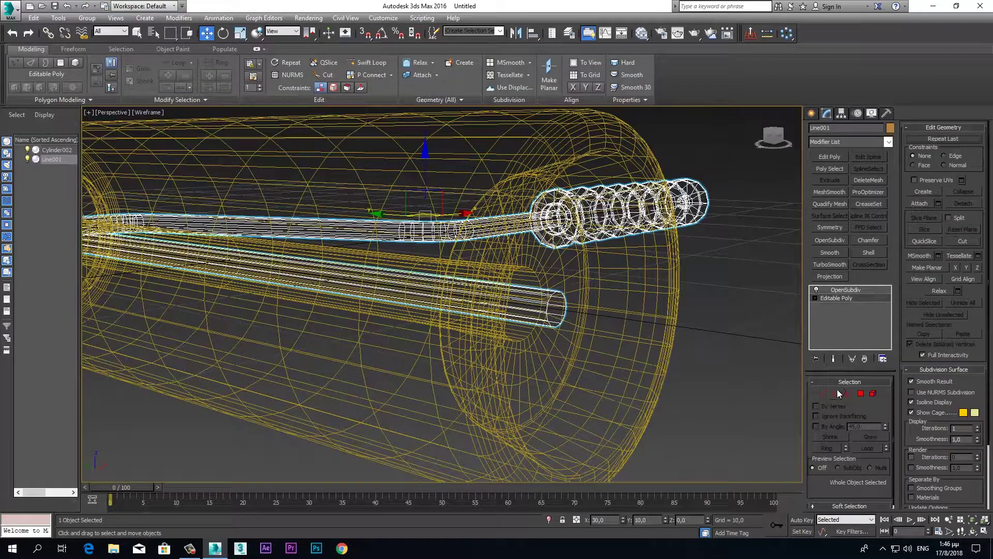
pyautogui.click(837, 394)
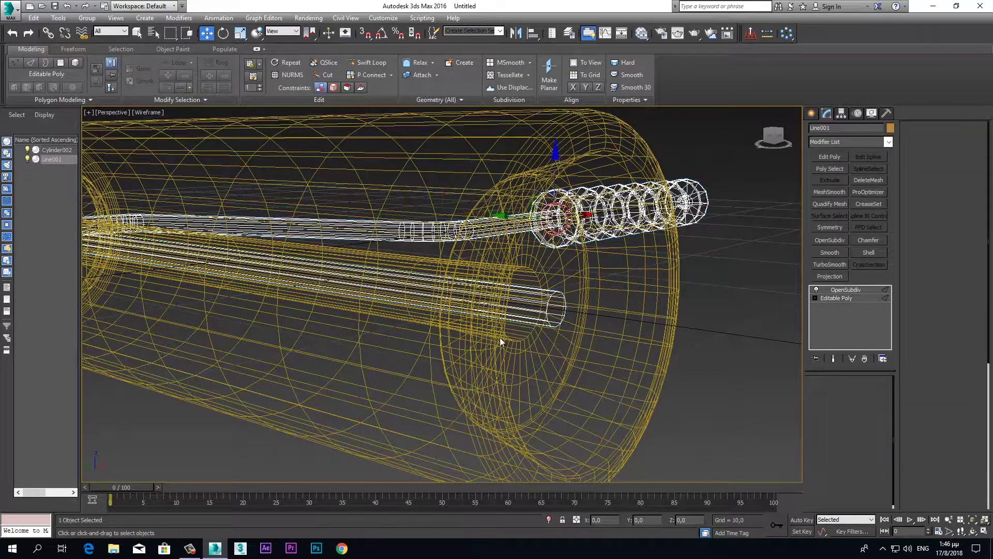
# Connect the handle tube's edge ring with slide -100, adding a loop at its tip, then exit Edge mode.
pyautogui.click(516, 309)
pyautogui.doubleClick(516, 308)
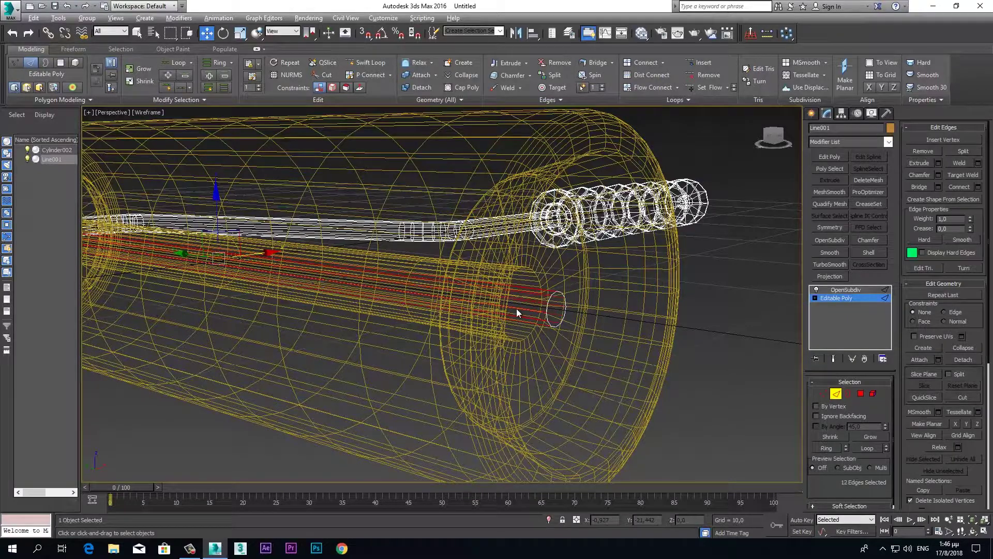
pyautogui.rightClick(517, 309)
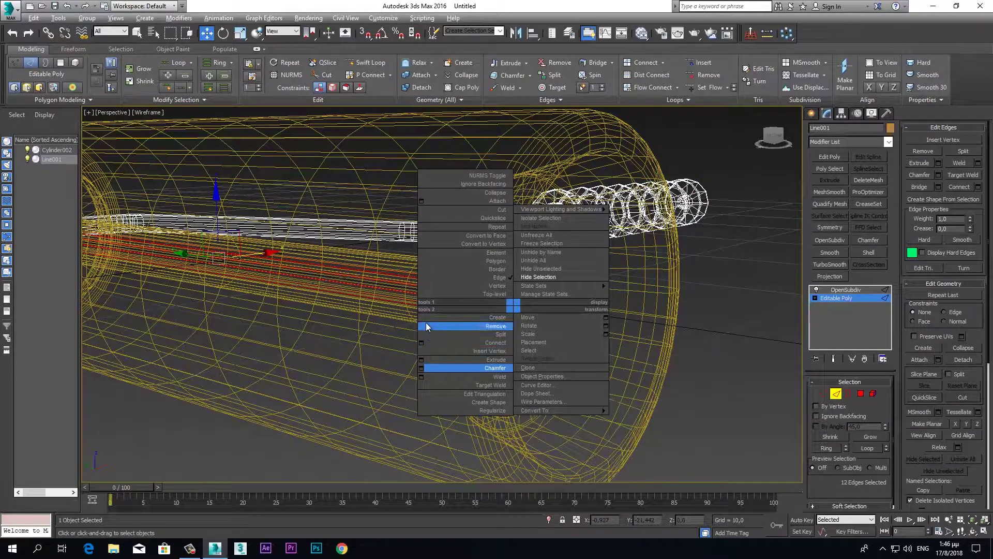
pyautogui.click(421, 343)
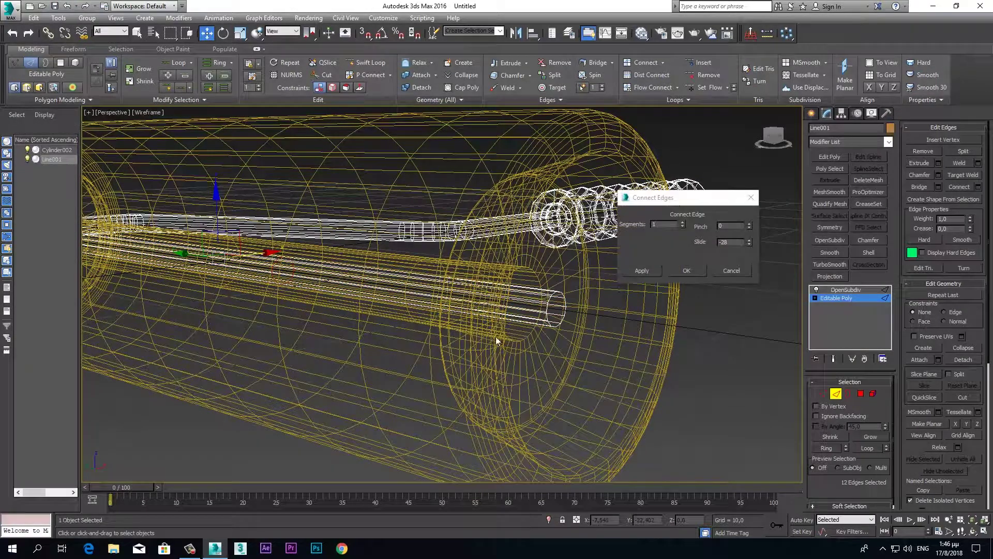
pyautogui.moveTo(749, 243); pyautogui.dragTo(746, 271)
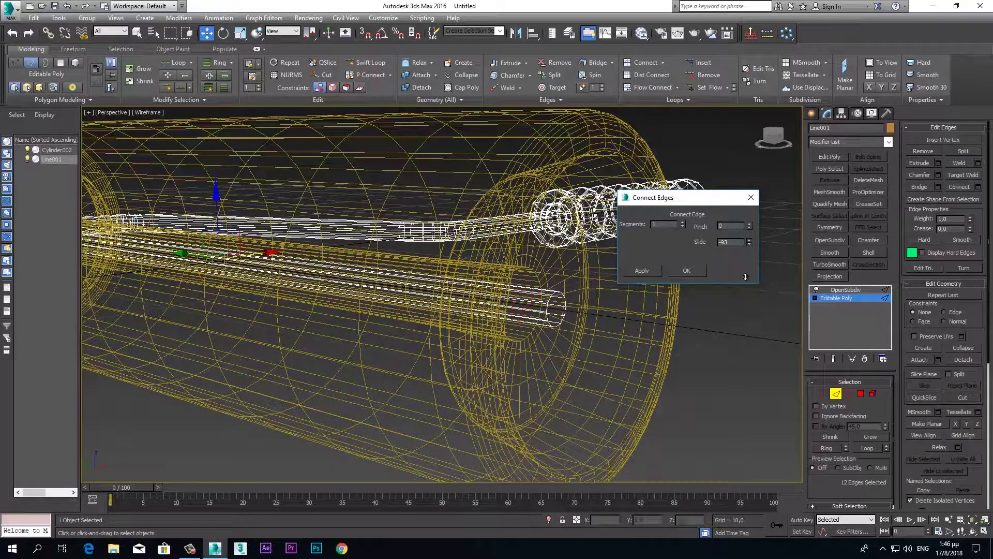
pyautogui.moveTo(747, 272); pyautogui.dragTo(746, 280)
pyautogui.click(749, 240)
pyautogui.click(749, 246)
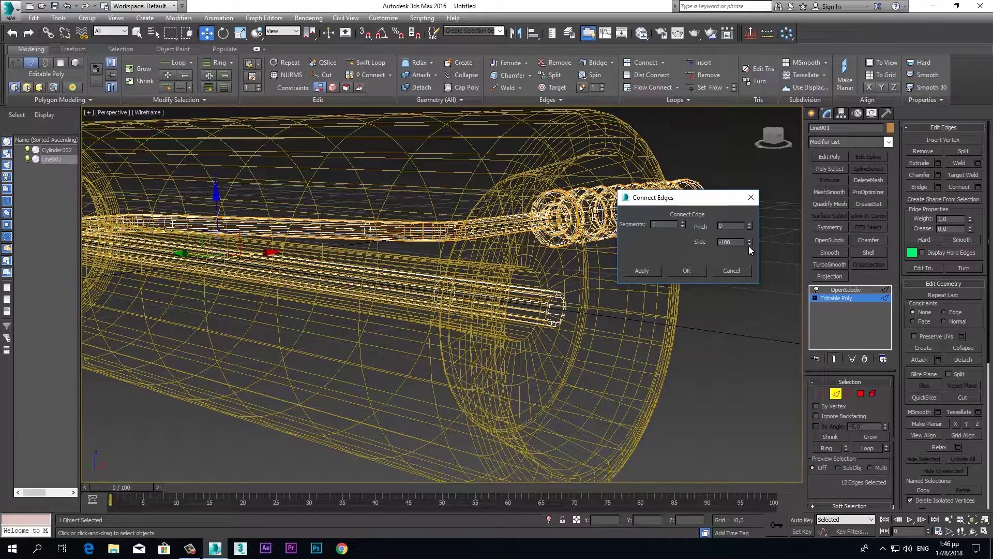
pyautogui.click(688, 271)
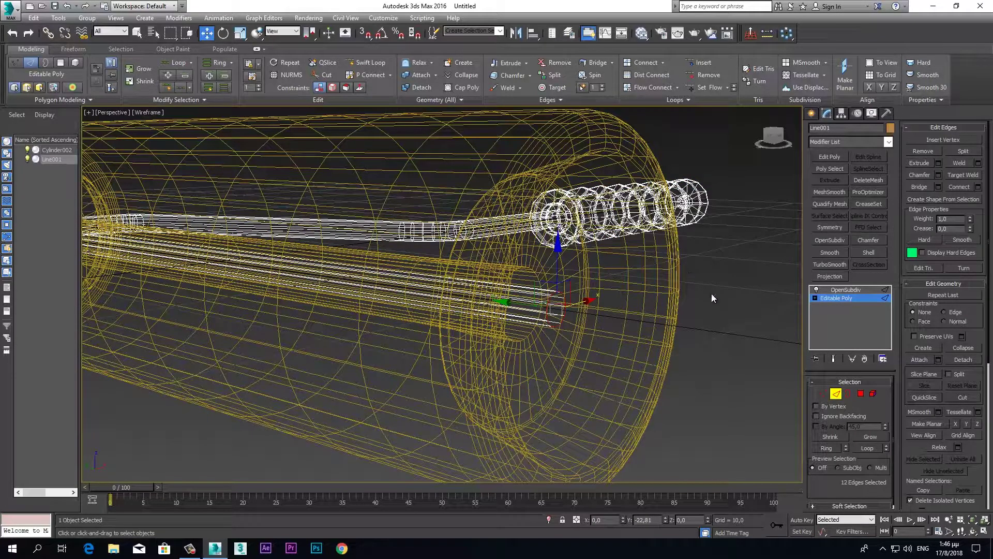
pyautogui.click(836, 393)
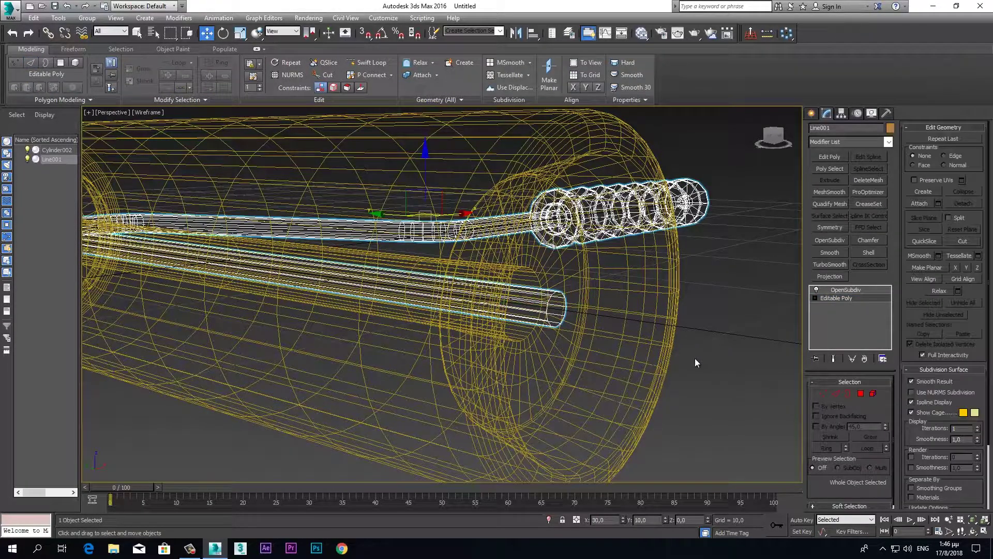
# Shade the view, deselect the handle, hide edged faces and orbit around the finished roller.
pyautogui.press('F3')
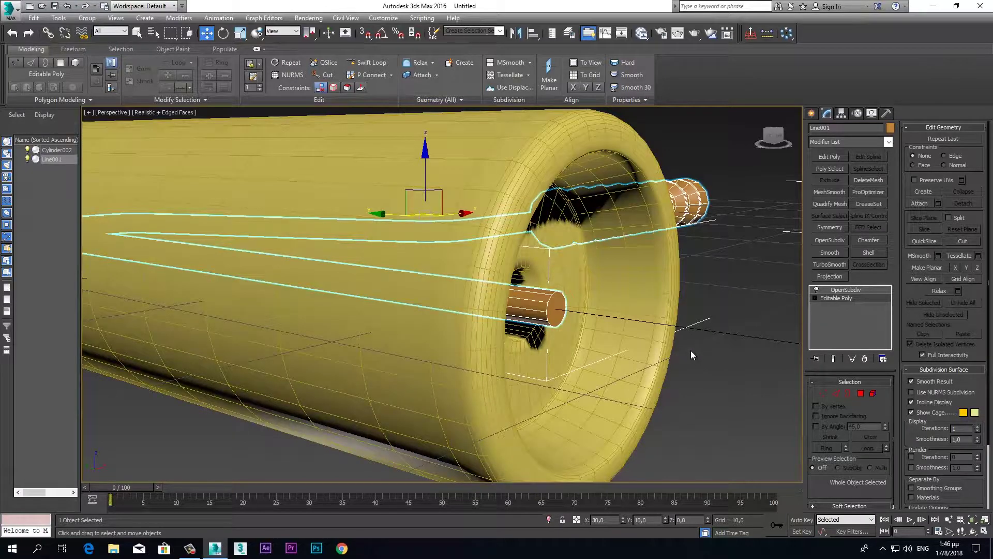
pyautogui.scroll(-10, 690, 347)
pyautogui.moveTo(690, 337)
pyautogui.keyDown('alt'); pyautogui.mouseDown(button='middle')
pyautogui.moveTo(673, 347)
pyautogui.moveTo(676, 222)
pyautogui.mouseUp(button='middle'); pyautogui.keyUp('alt')
pyautogui.click(677, 221)
pyautogui.moveTo(637, 325)
pyautogui.keyDown('alt'); pyautogui.mouseDown(button='middle')
pyautogui.moveTo(552, 331)
pyautogui.moveTo(560, 393)
pyautogui.mouseUp(button='middle'); pyautogui.keyUp('alt')
pyautogui.press('F4')
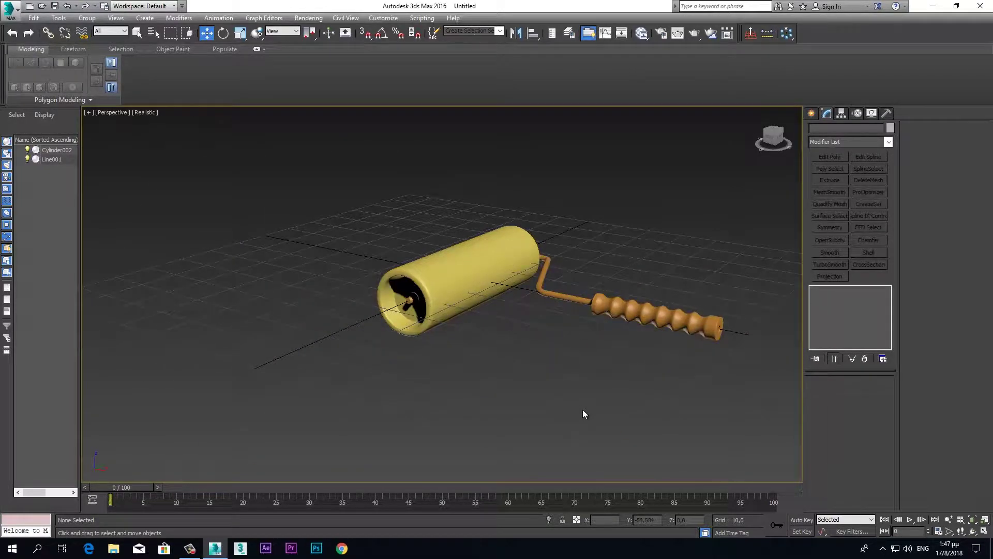
pyautogui.moveTo(610, 403)
pyautogui.keyDown('alt'); pyautogui.mouseDown(button='middle')
pyautogui.moveTo(646, 365)
pyautogui.moveTo(653, 382)
pyautogui.moveTo(679, 377)
pyautogui.moveTo(616, 381)
pyautogui.moveTo(614, 390)
pyautogui.moveTo(650, 384)
pyautogui.moveTo(636, 348)
pyautogui.moveTo(530, 359)
pyautogui.moveTo(589, 337)
pyautogui.moveTo(472, 361)
pyautogui.moveTo(398, 315)
pyautogui.moveTo(424, 353)
pyautogui.moveTo(481, 371)
pyautogui.moveTo(576, 330)
pyautogui.moveTo(613, 330)
pyautogui.moveTo(368, 291)
pyautogui.moveTo(373, 311)
pyautogui.mouseUp(button='middle'); pyautogui.keyUp('alt')
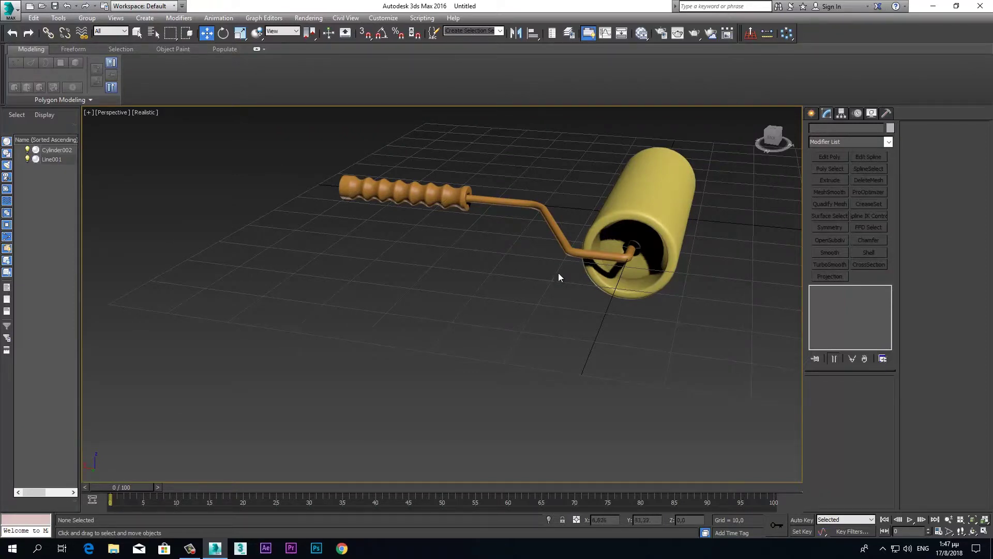
pyautogui.click(191, 548)
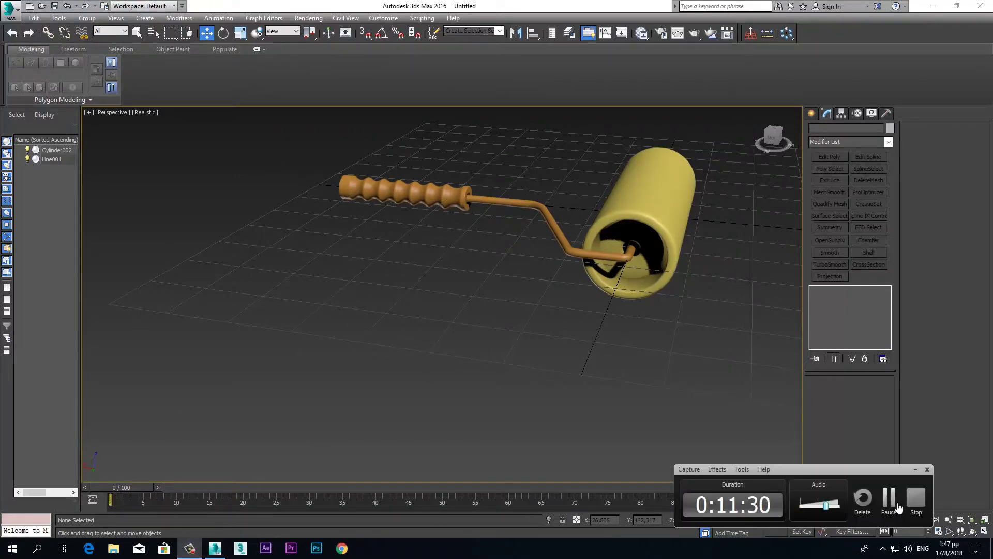